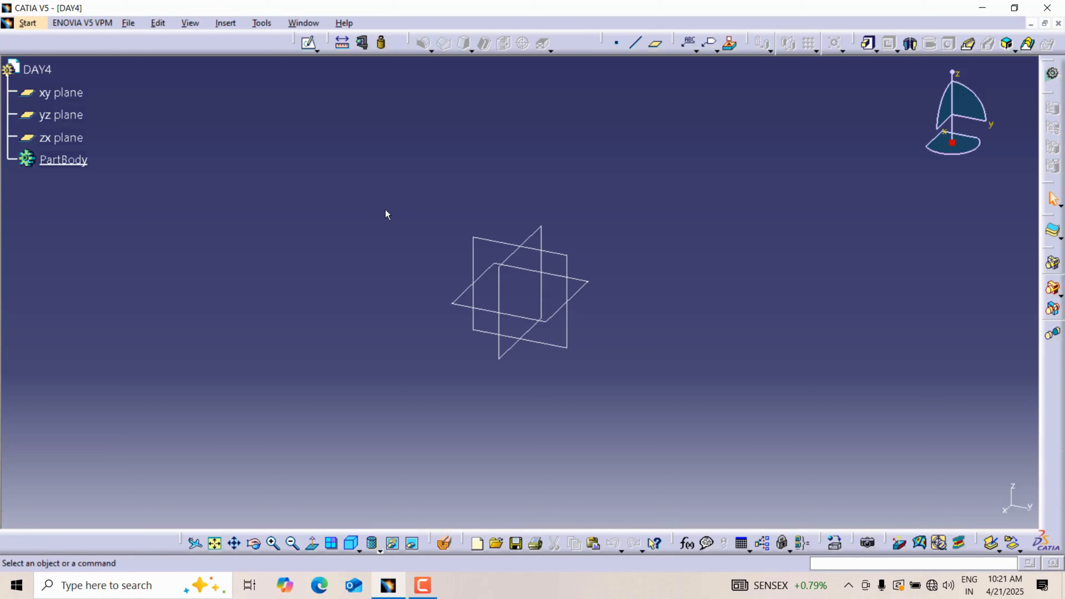
Step: Start a new sketch on the yz plane
click(569, 261)
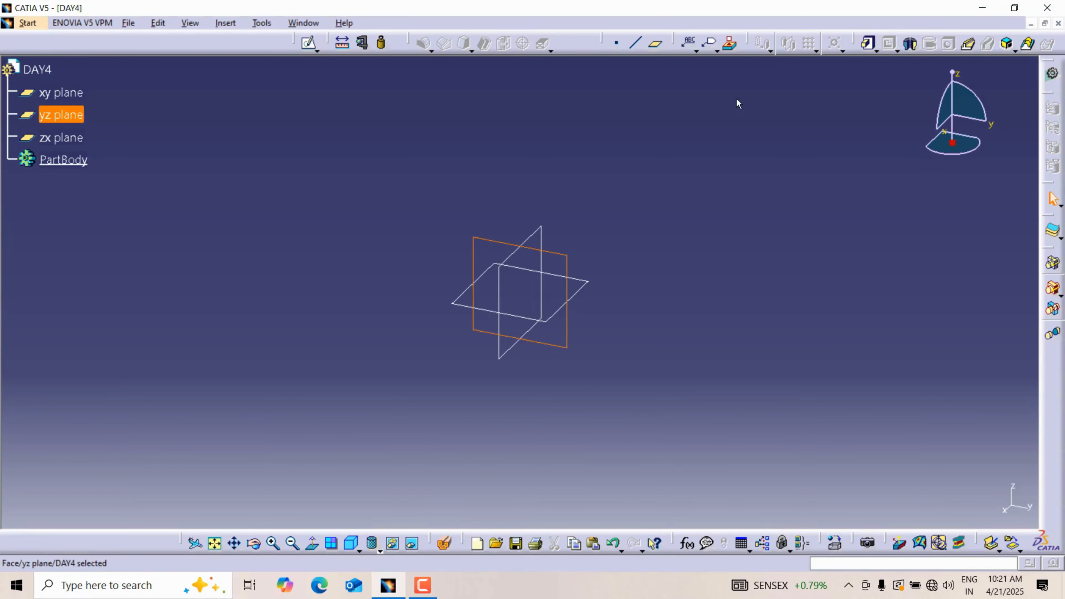
drag(296, 43, 346, 95)
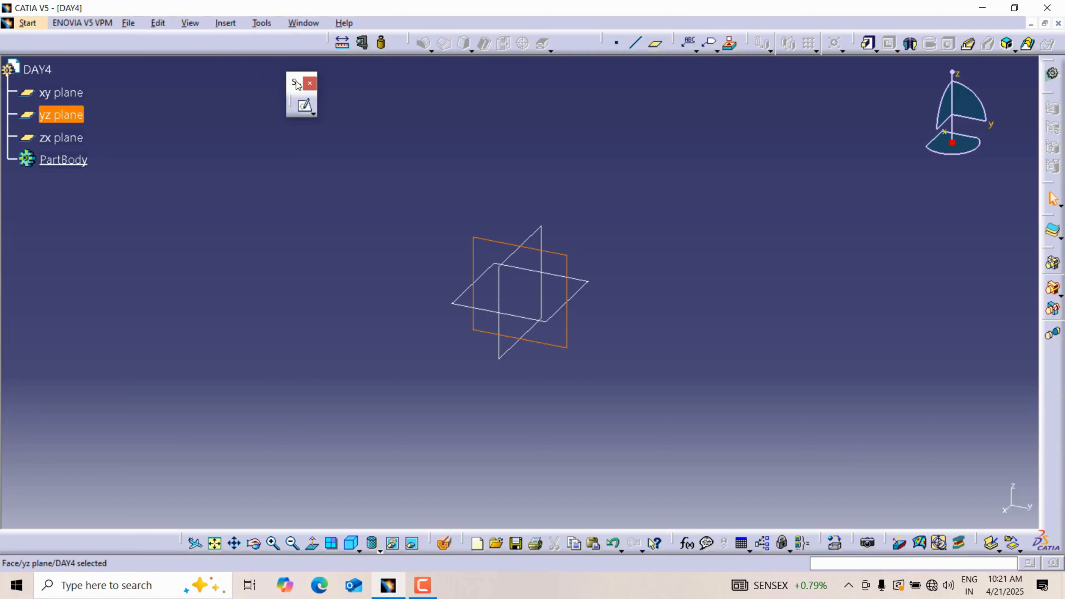
click(305, 108)
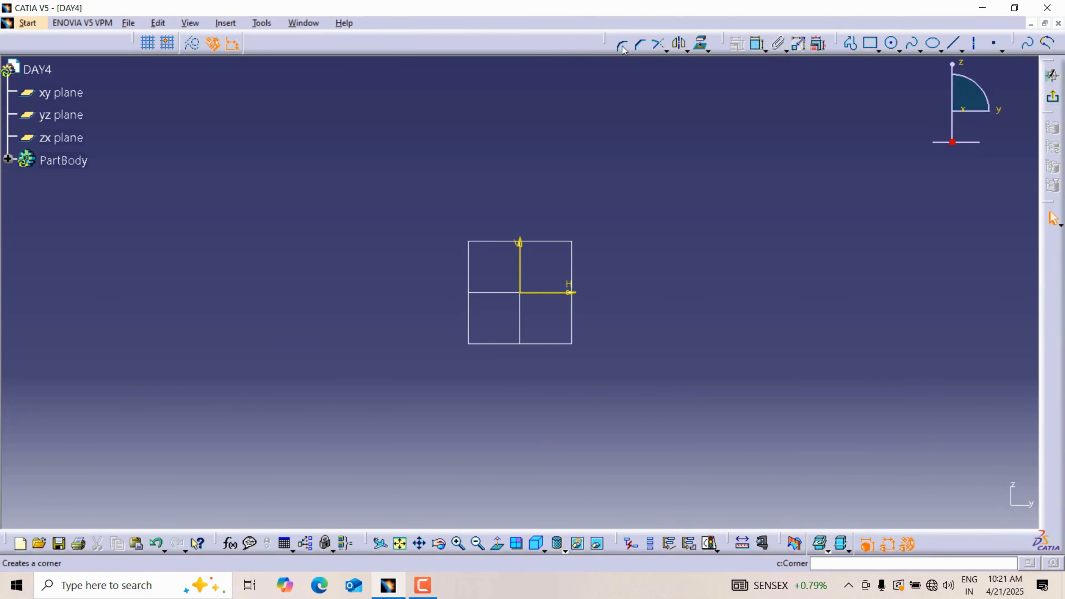
Step: Rearrange the operation, constraint and profile toolbars, floating the Profile toolbar over the drawing area
drag(609, 44, 637, 46)
click(629, 44)
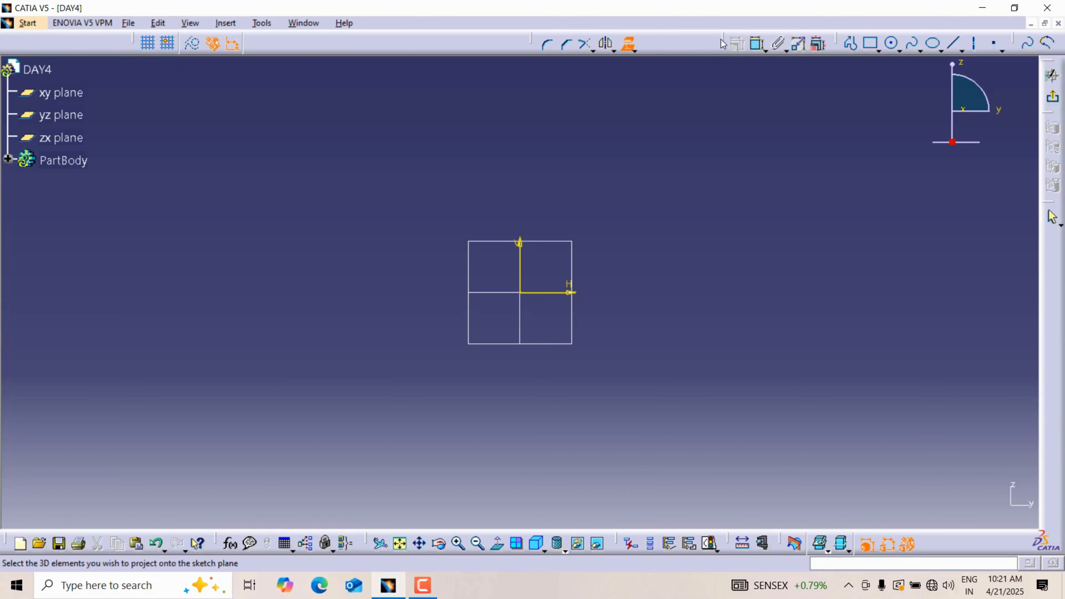
drag(722, 43, 718, 126)
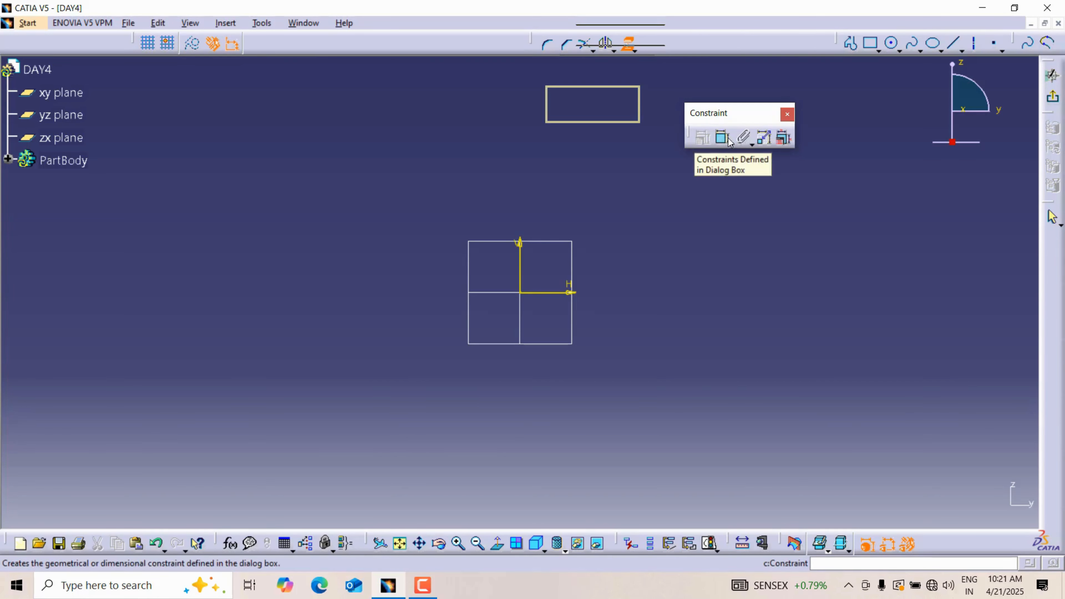
double_click(747, 117)
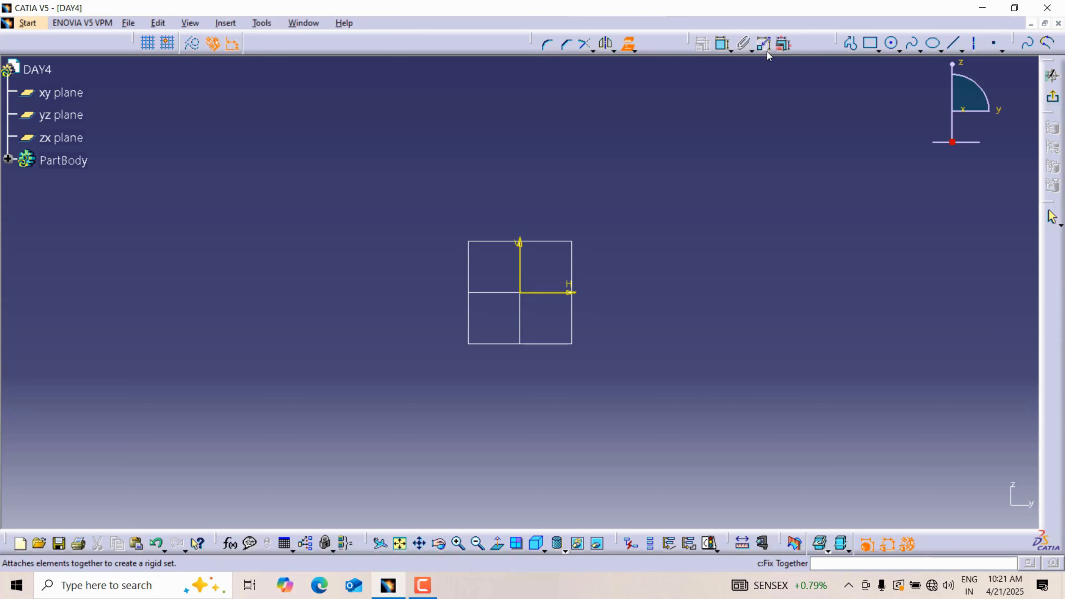
drag(836, 40, 805, 86)
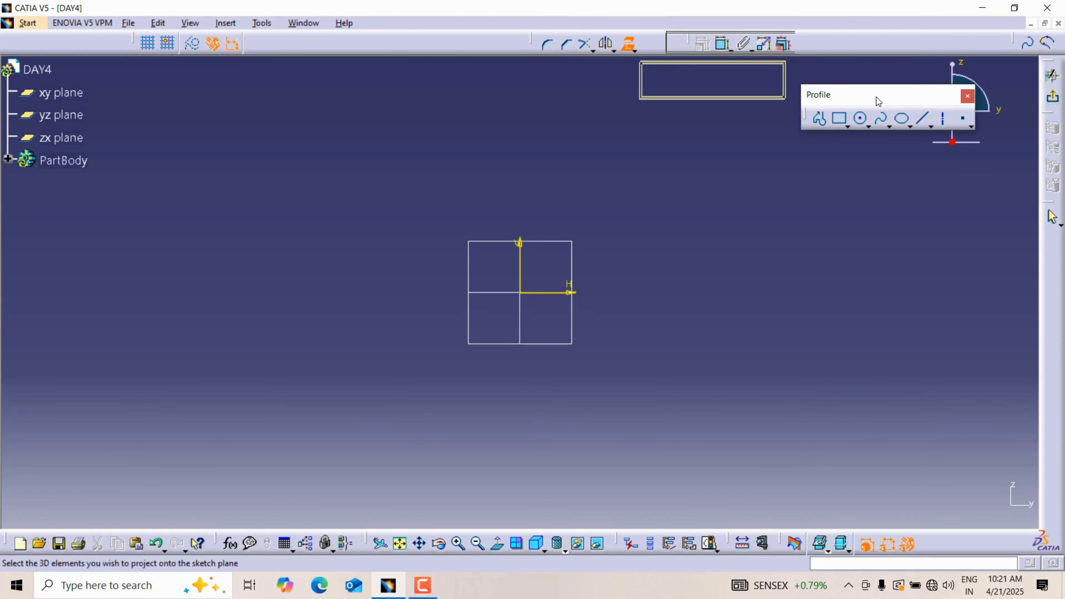
drag(895, 96, 771, 117)
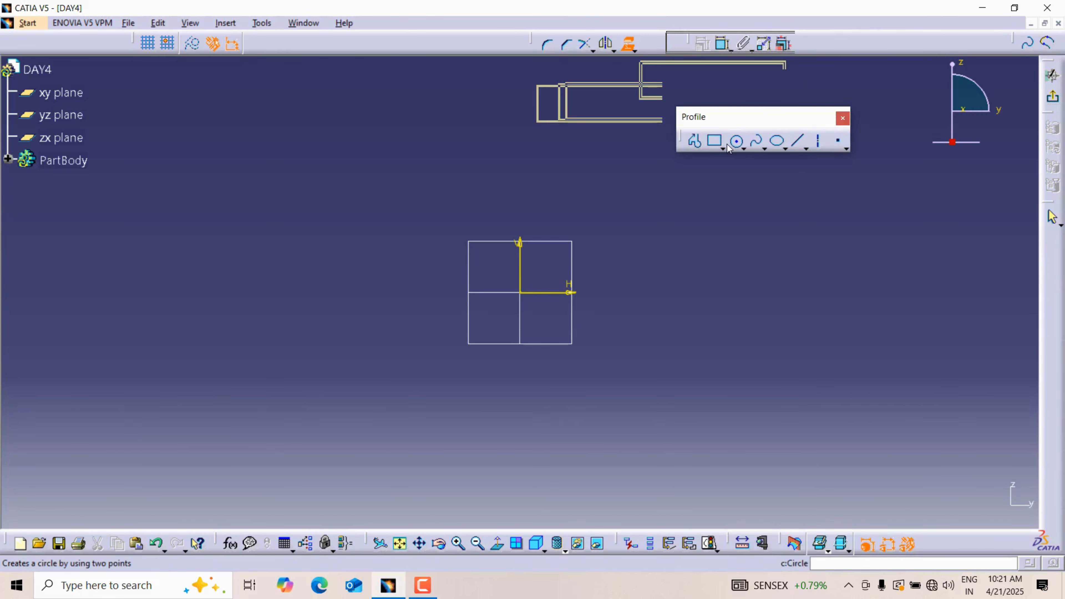
click(765, 147)
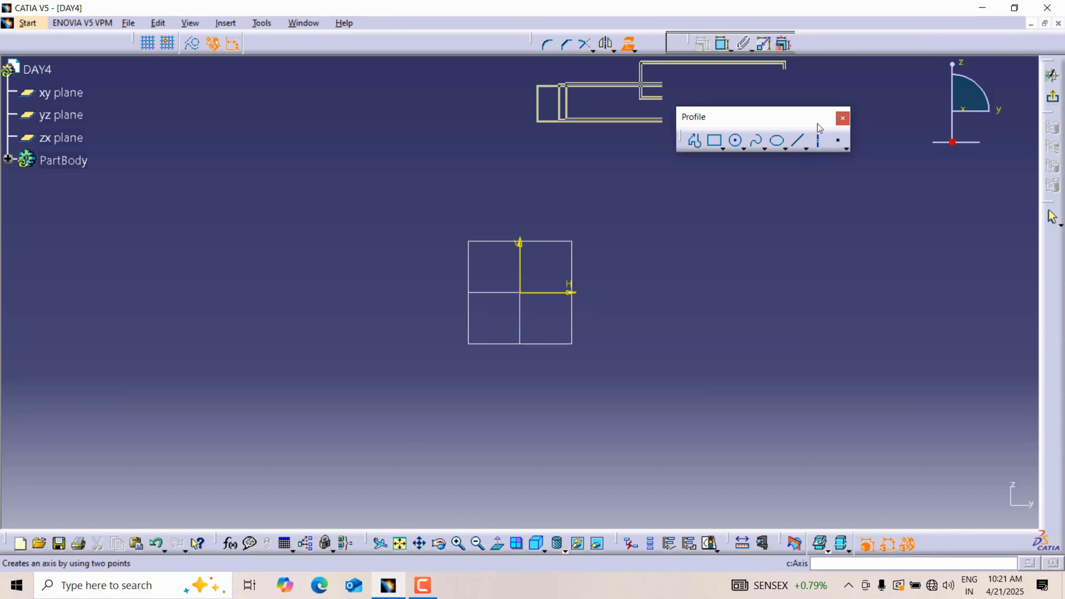
drag(802, 113, 788, 112)
Step: Draw a wavy five-point spline across the area above the sketch origin
click(749, 147)
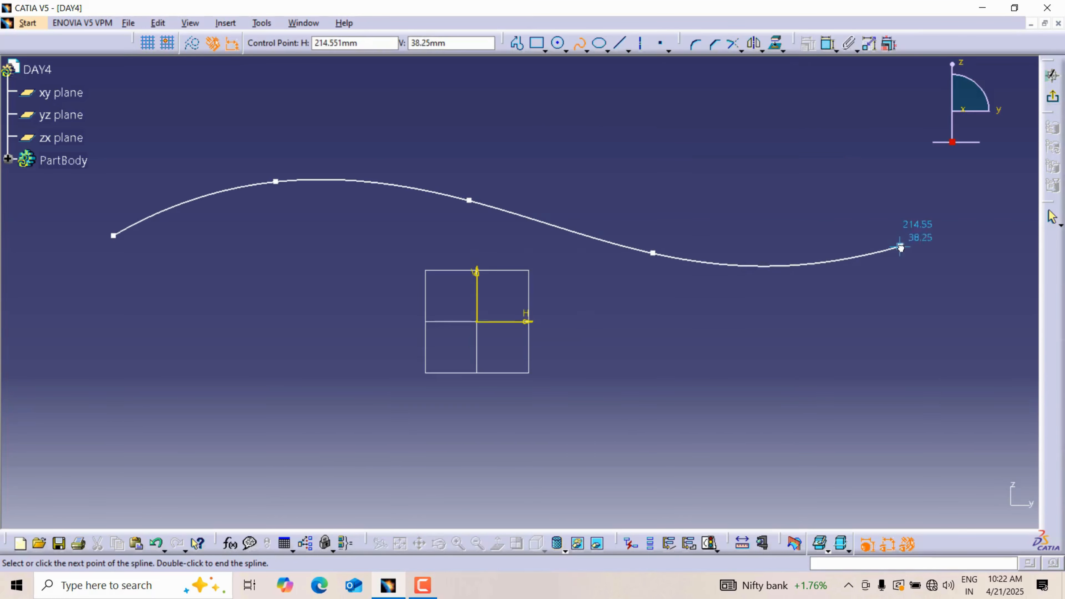
click(900, 246)
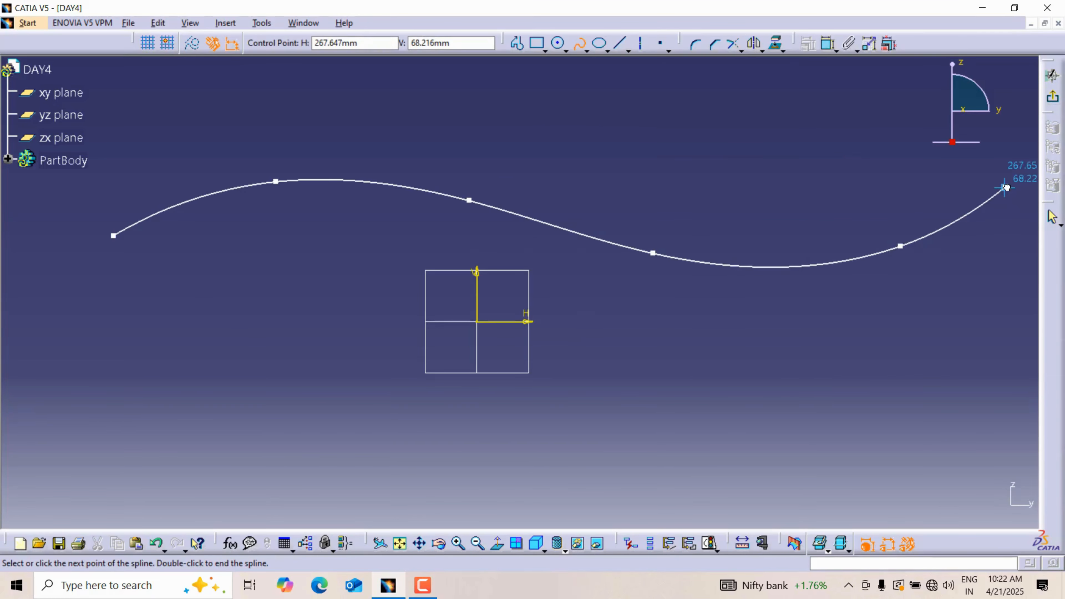
key(Escape)
middle_drag(689, 190, 731, 190)
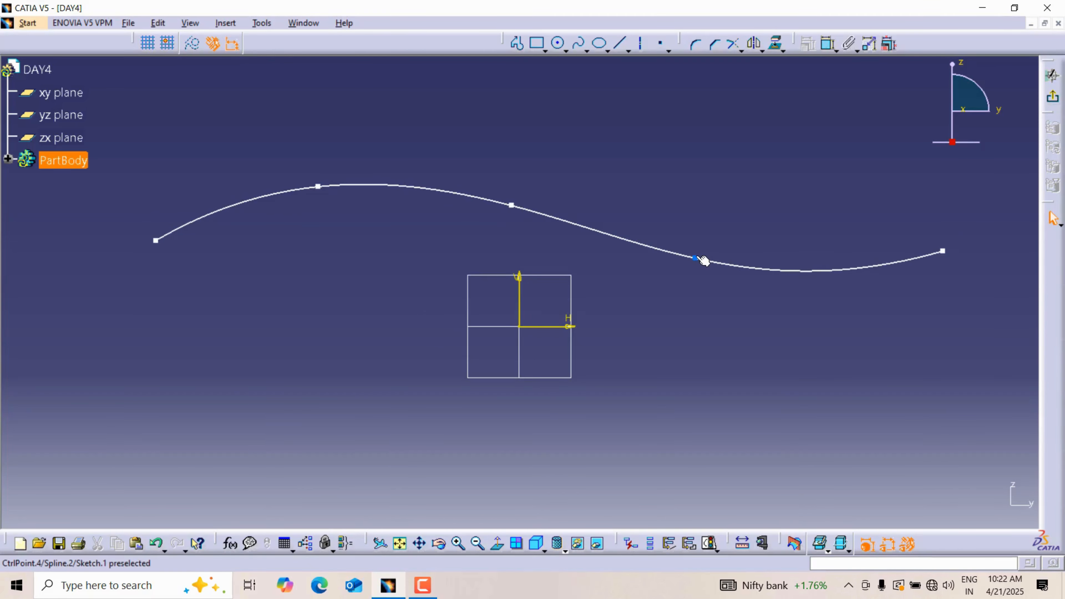
Step: Reshape the spline into a broad arch by moving its three inner control points upward
drag(694, 258, 691, 160)
drag(512, 203, 503, 137)
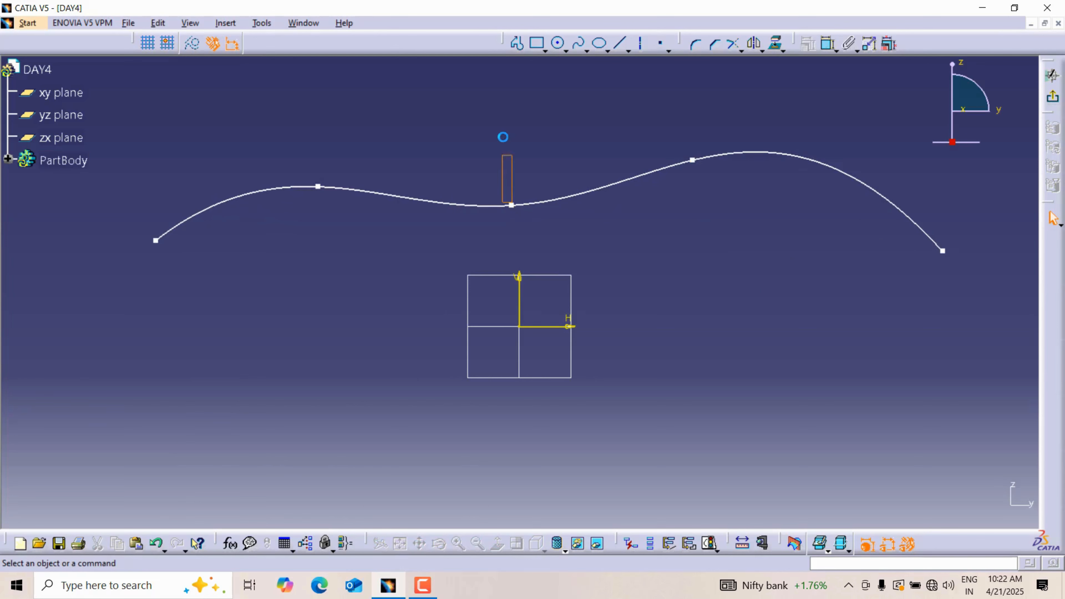
drag(511, 203, 507, 135)
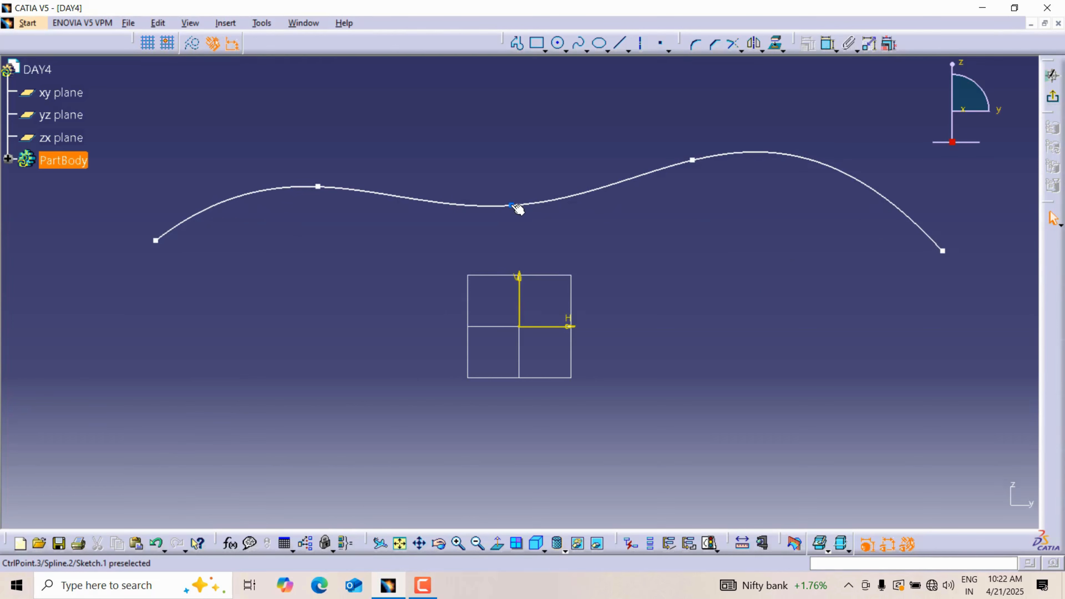
drag(513, 205, 505, 126)
drag(321, 186, 327, 230)
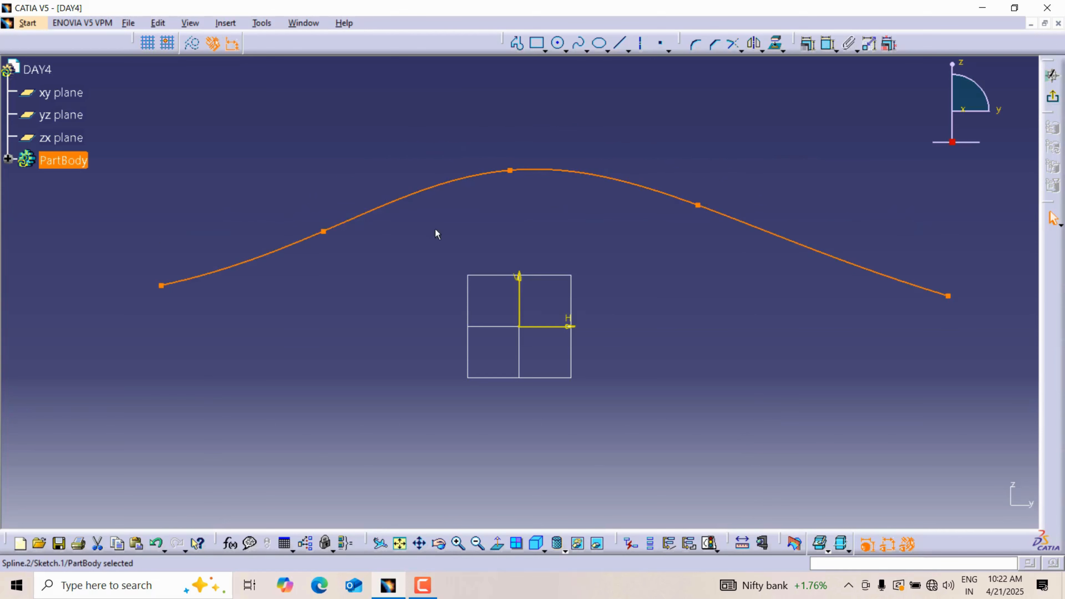
drag(482, 175, 503, 240)
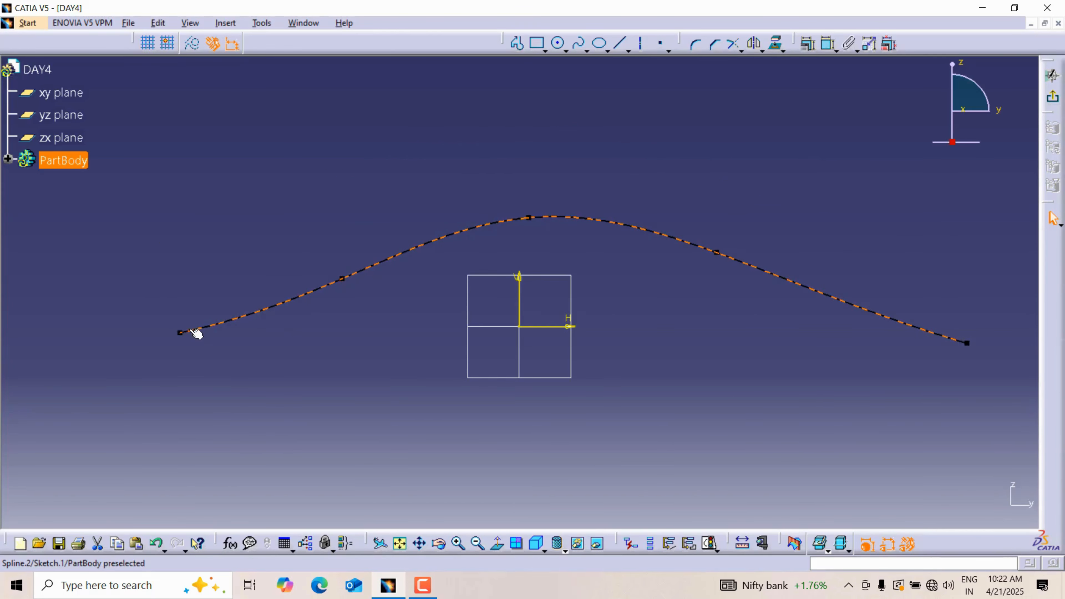
drag(528, 218, 526, 135)
drag(717, 252, 739, 188)
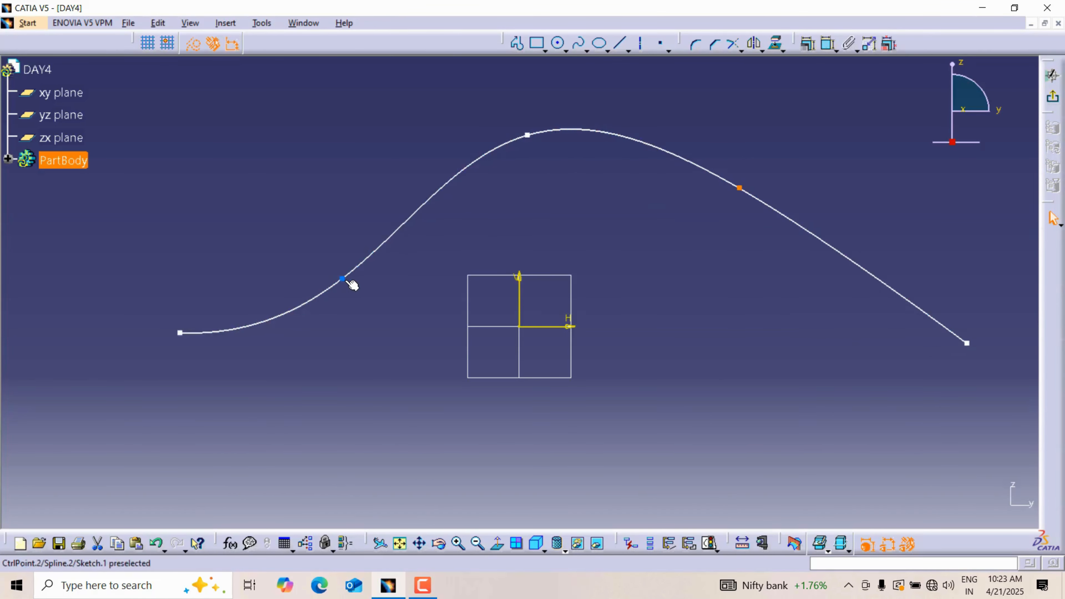
drag(342, 280, 290, 200)
Step: Draw a second, wavy spline with eleven control points below the sketch origin, spanning about the width of the first
click(580, 43)
middle_drag(264, 344, 270, 227)
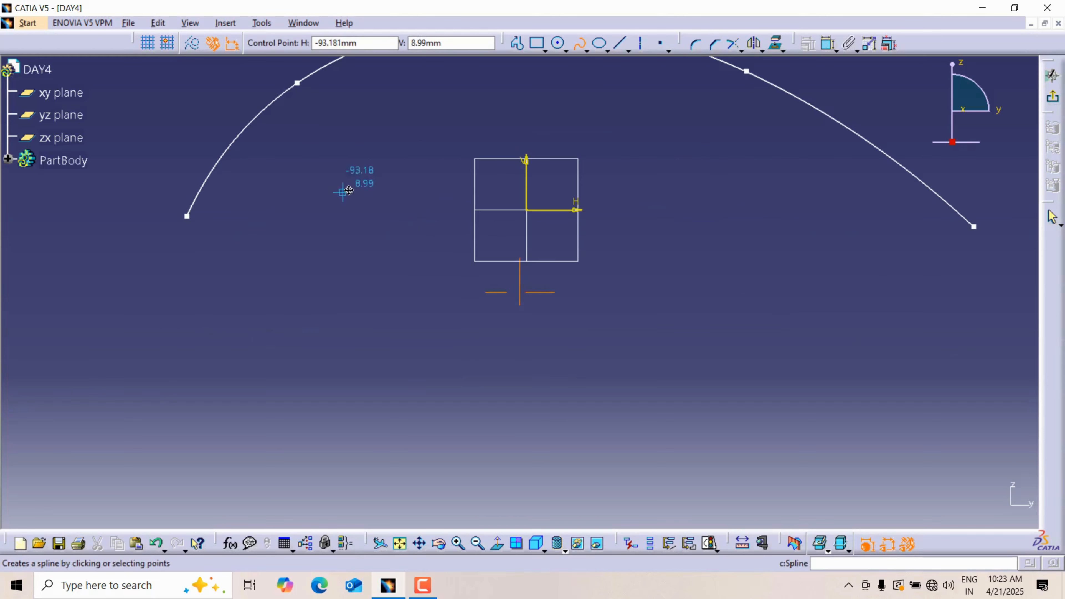
click(182, 380)
click(288, 432)
click(382, 427)
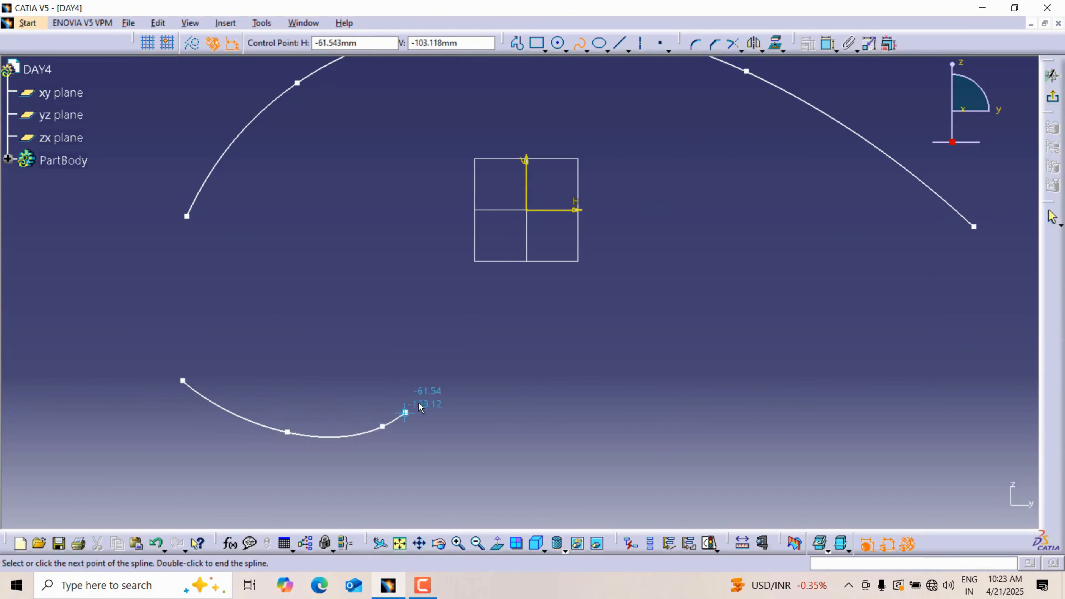
click(431, 395)
click(548, 404)
click(632, 462)
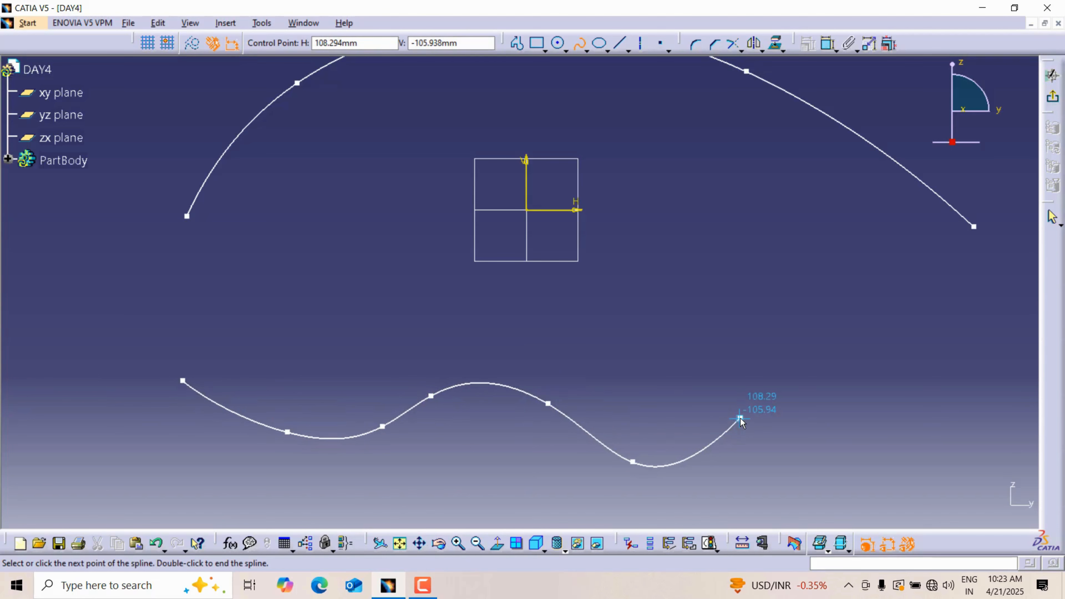
click(740, 419)
click(824, 418)
click(903, 389)
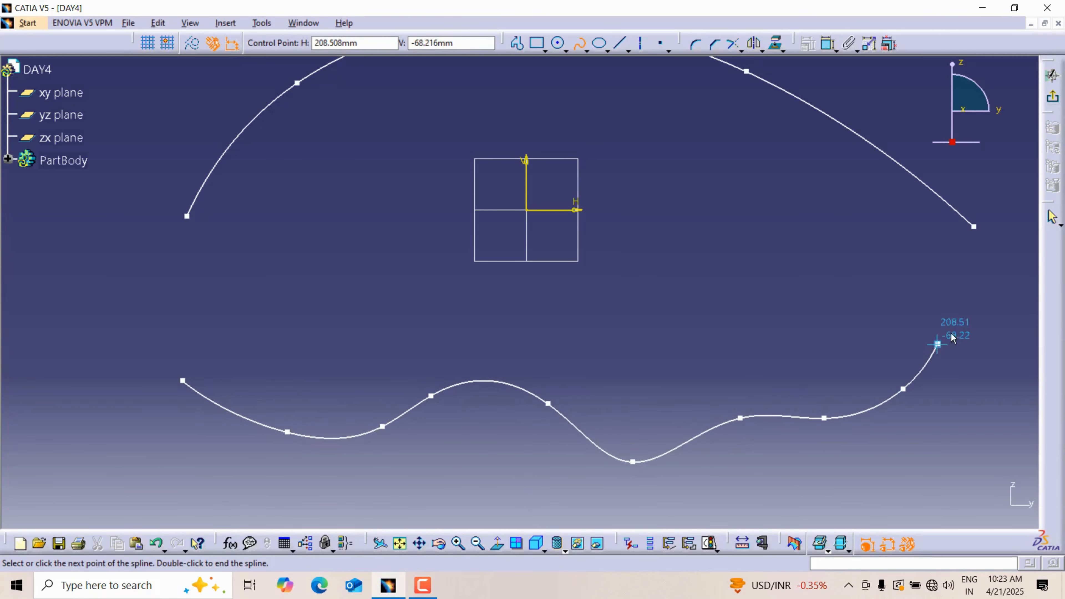
click(937, 344)
text(`)
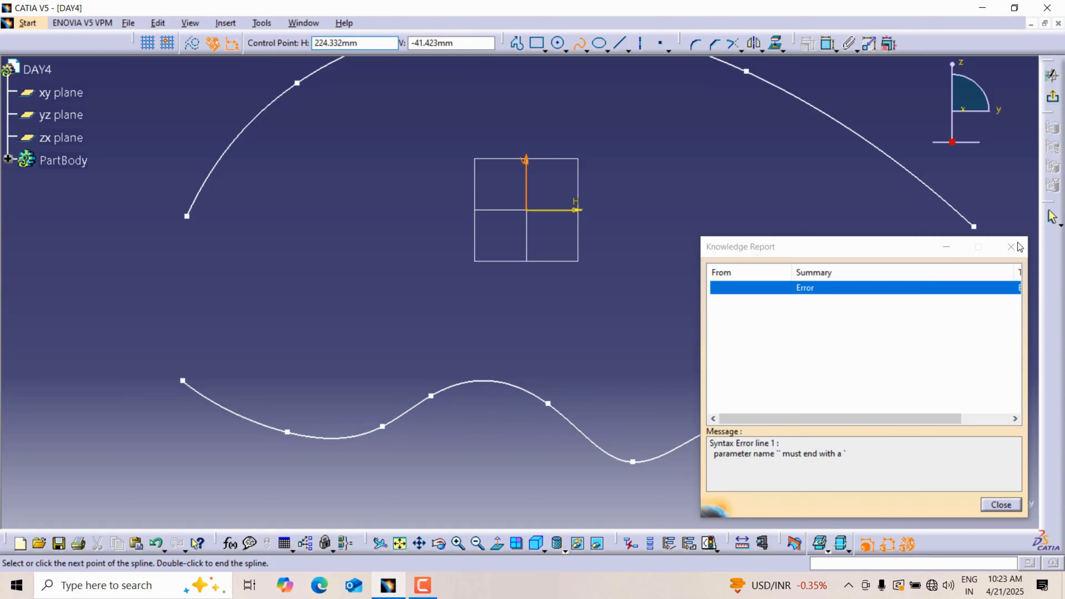
click(1011, 247)
key(Escape)
Step: Flatten the hump in the lower spline by moving its third, fourth and fifth control points downward
drag(432, 396, 433, 448)
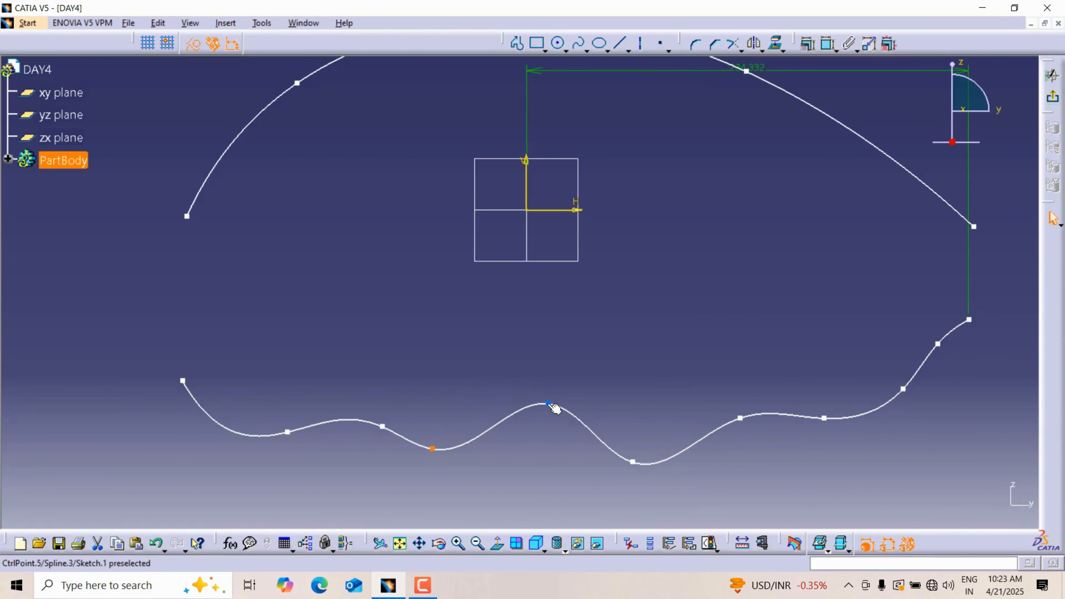
drag(549, 403, 544, 461)
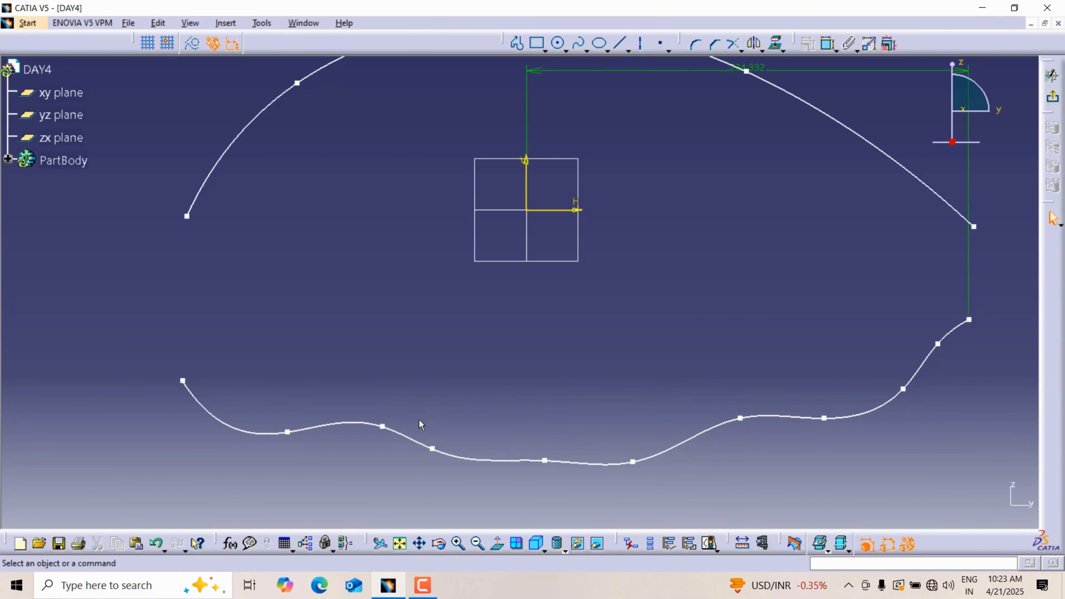
drag(382, 426, 344, 447)
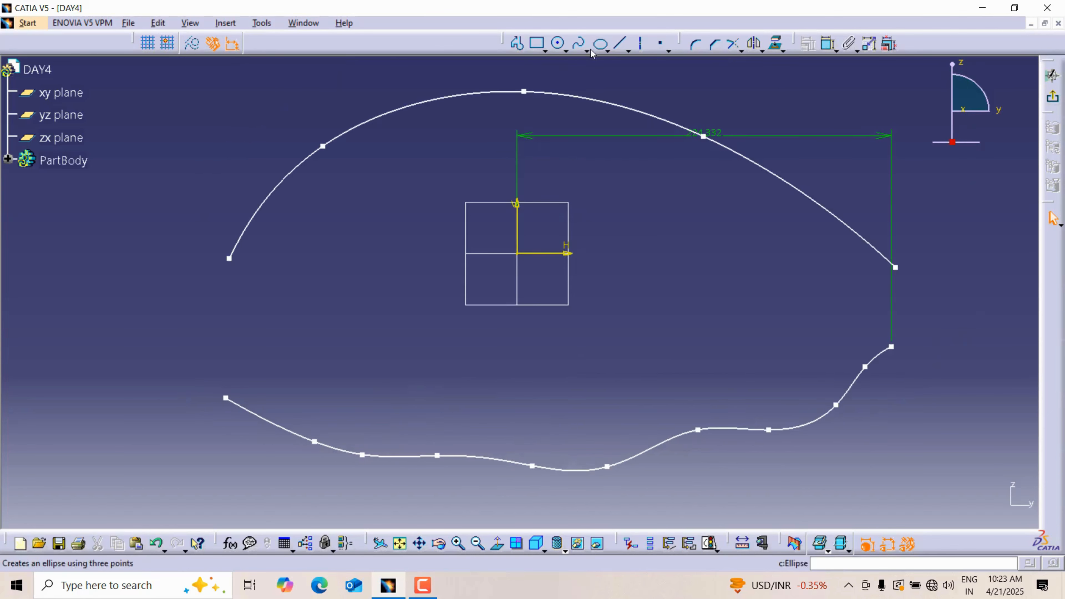
Step: Join the left ends of the upper and lower splines with a Connect curve
click(588, 51)
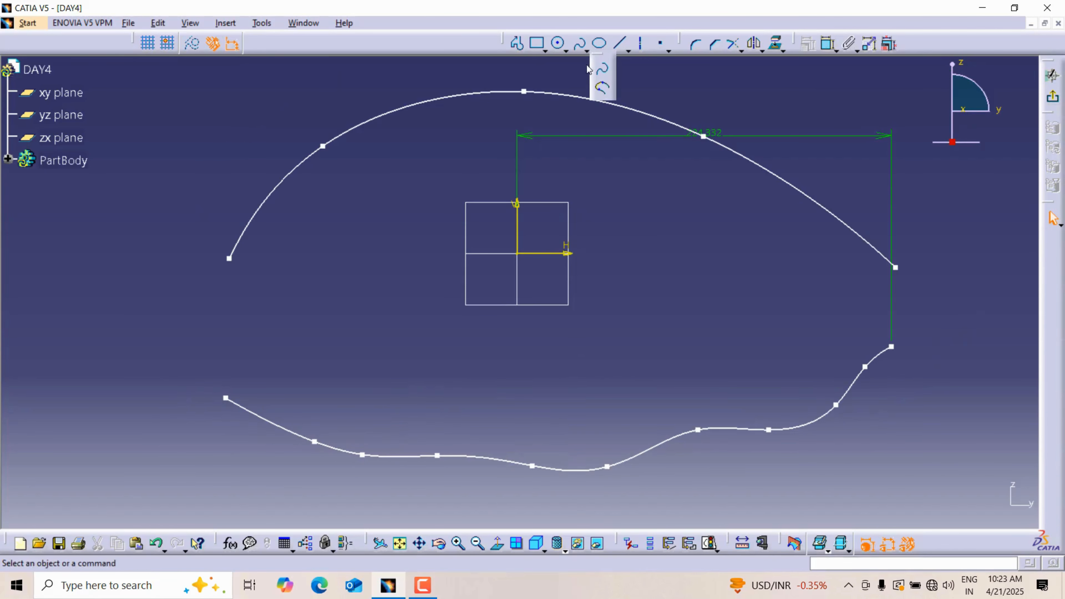
click(604, 90)
click(231, 260)
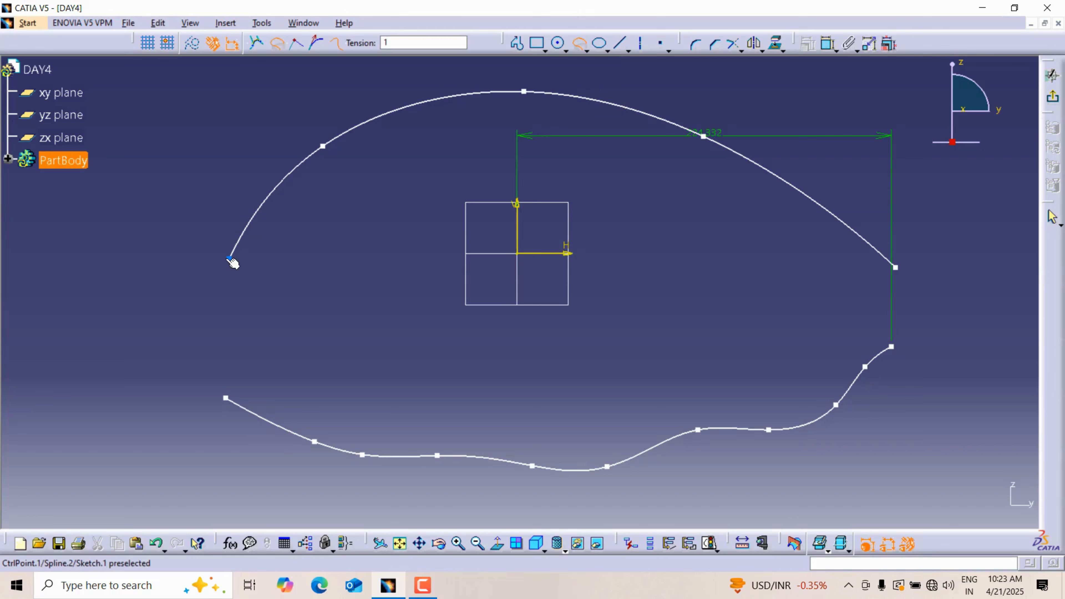
click(228, 401)
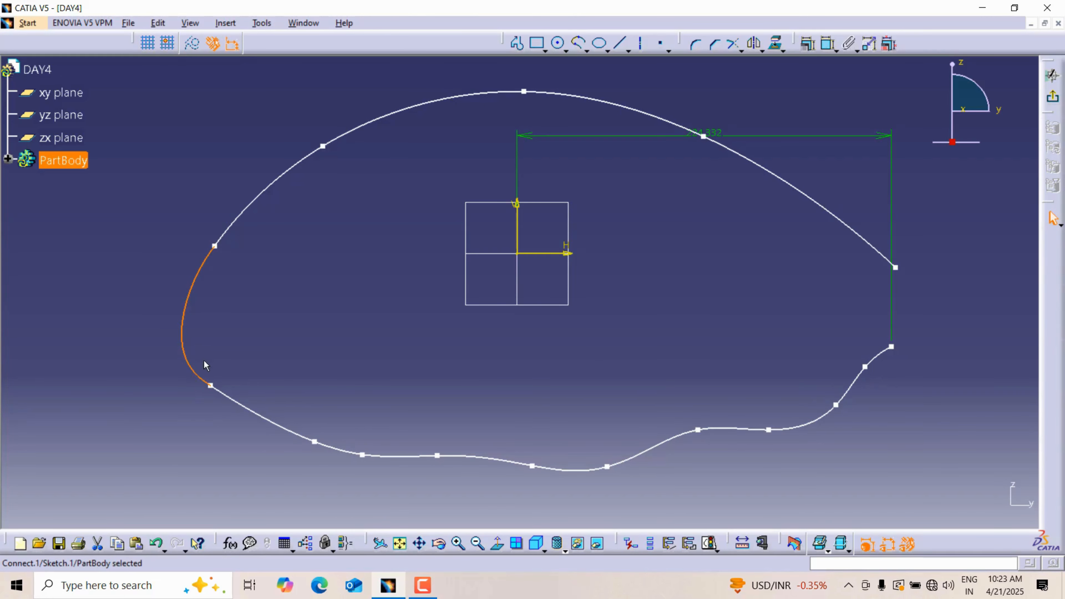
Step: Spread the right ends of the two splines apart and outward by moving their control points near the open end
middle_drag(907, 365, 639, 373)
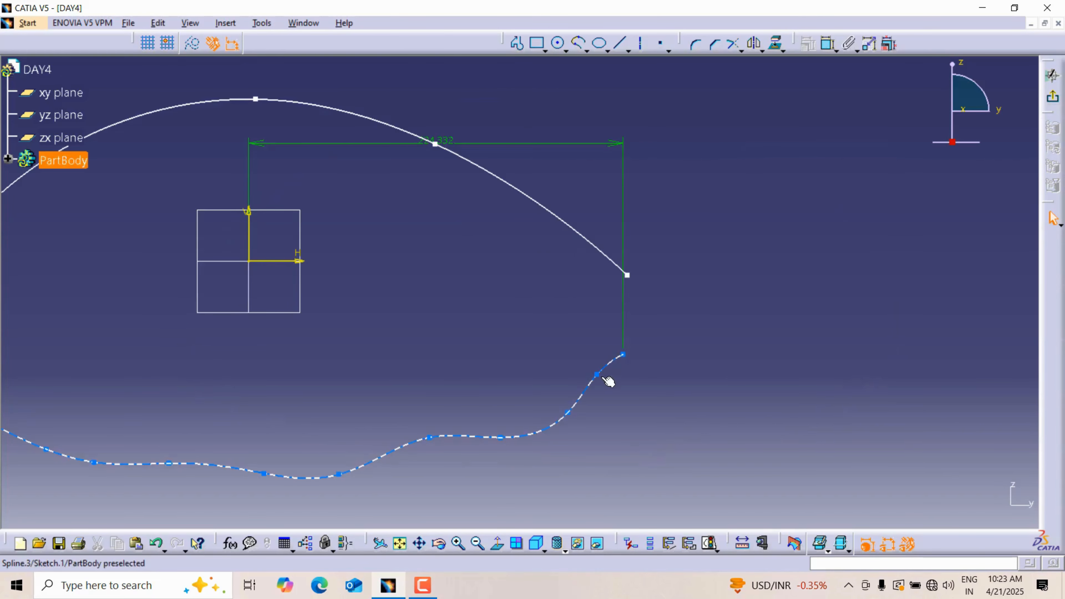
drag(596, 374, 613, 413)
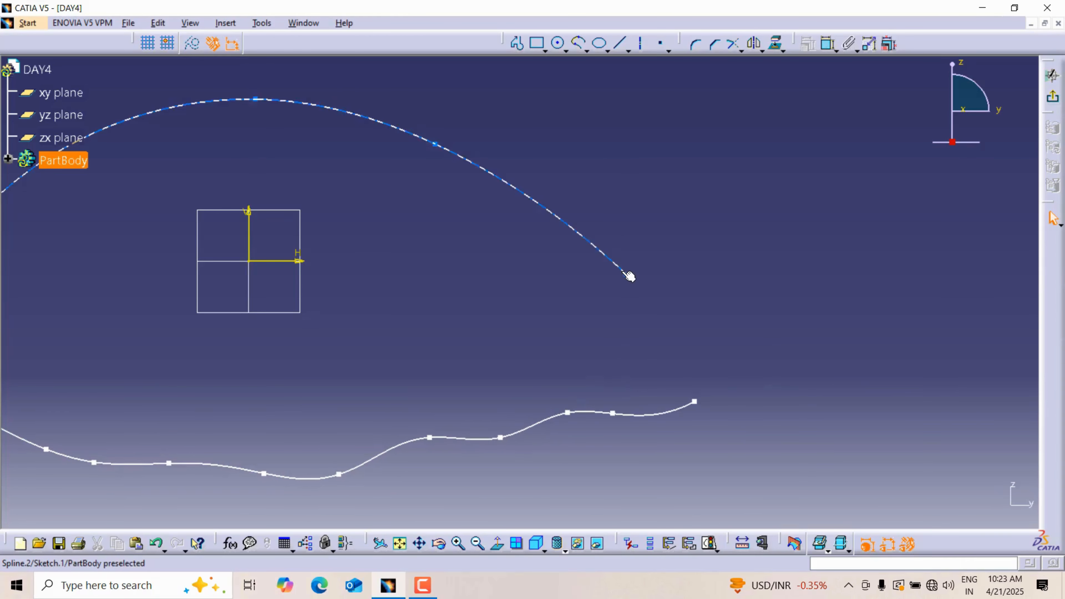
click(630, 278)
drag(629, 277, 680, 222)
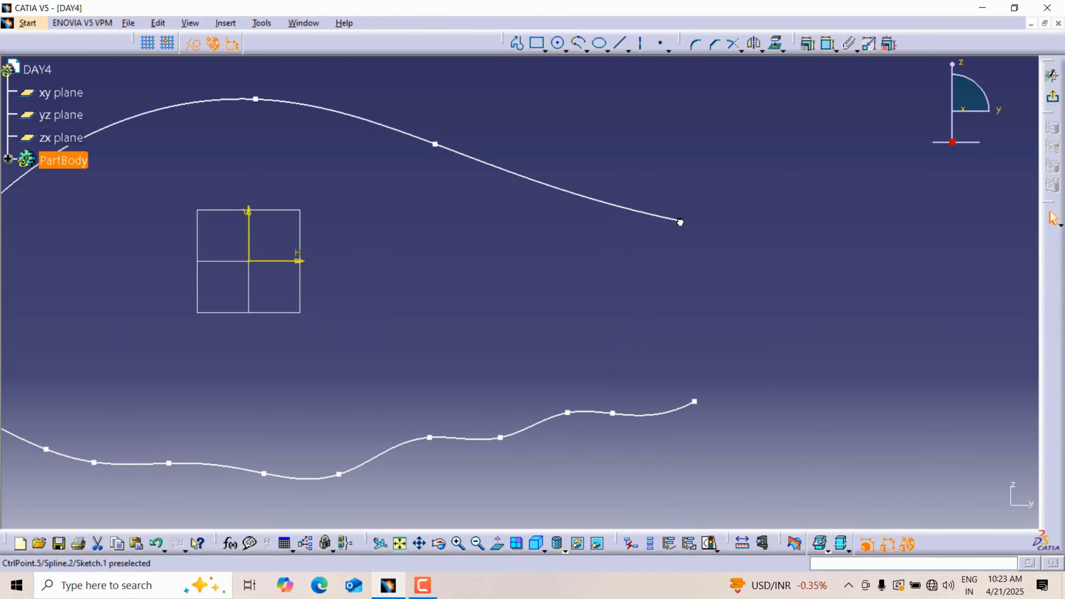
Step: Close the outline by joining the right ends of the two splines with a Connect curve
click(586, 46)
click(680, 221)
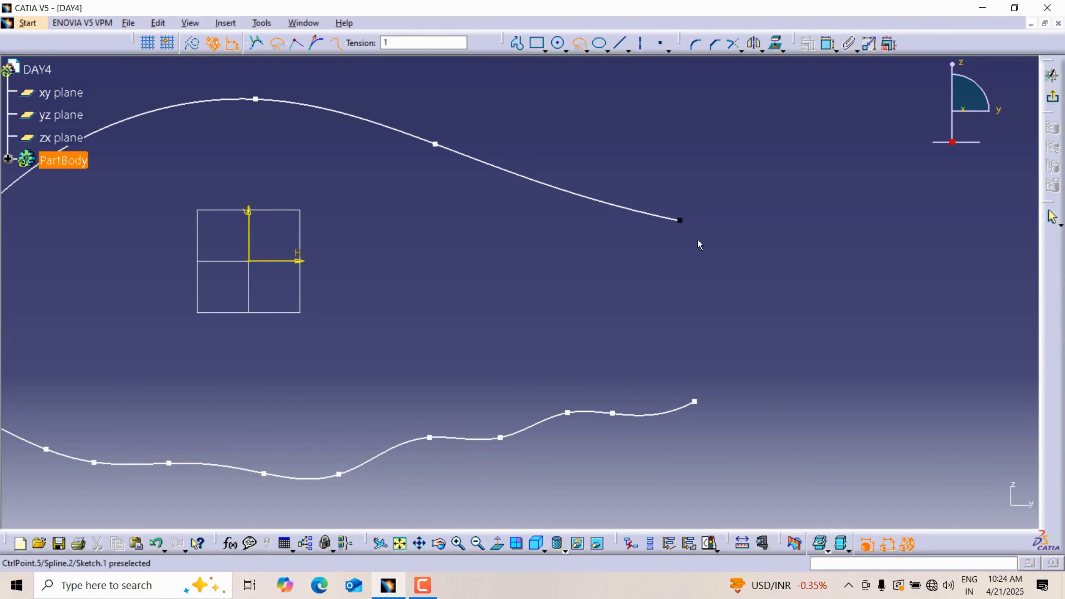
click(695, 402)
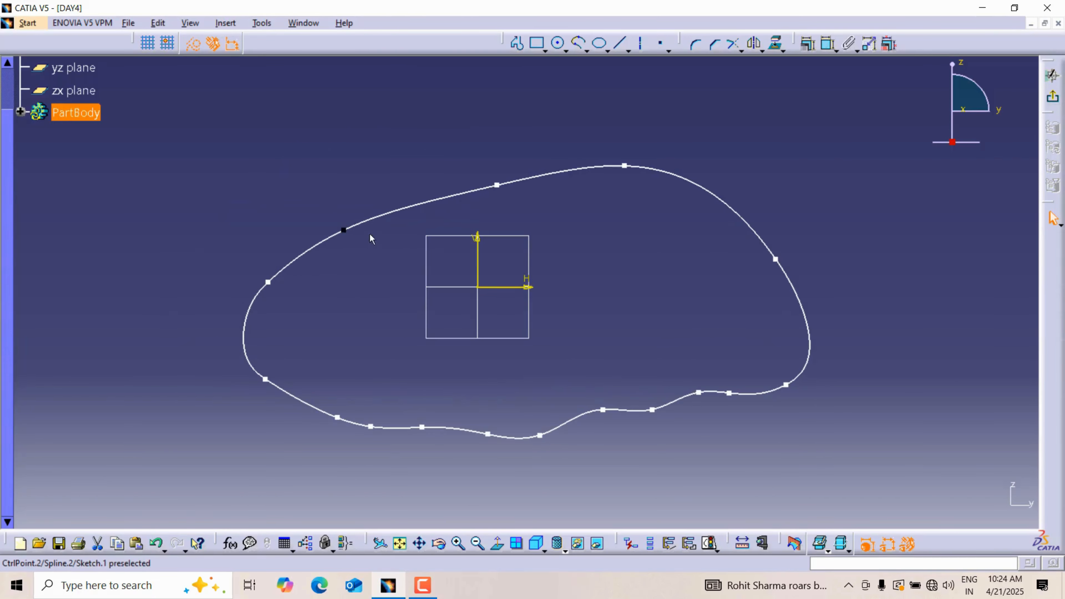
Step: Delete all the spline and connecting curves from the sketch
click(598, 242)
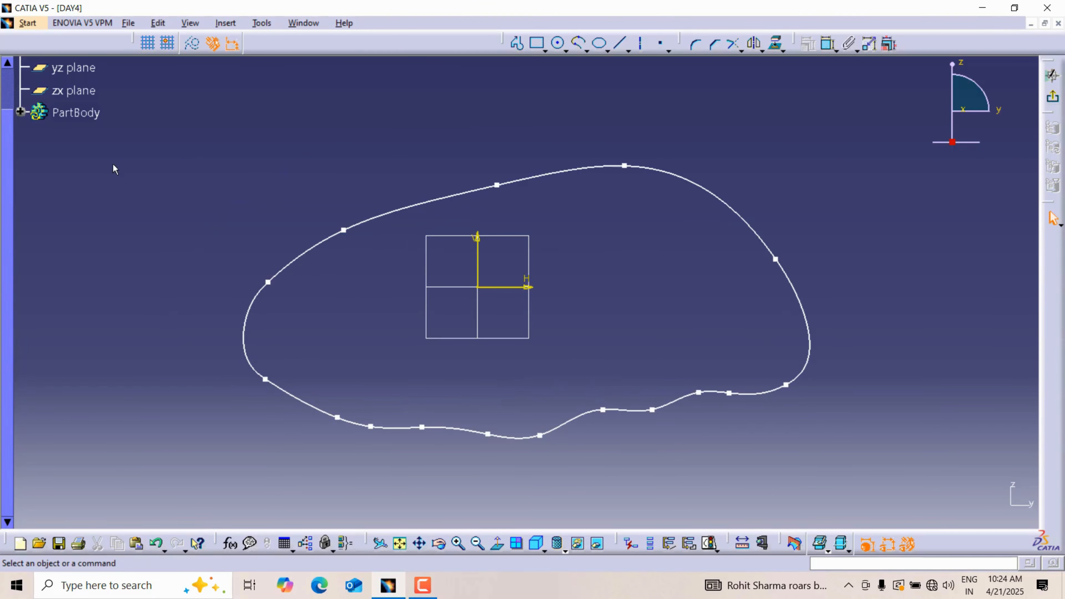
mouse_move(113, 169)
mouse_down()
mouse_move(127, 260)
mouse_move(935, 489)
mouse_up()
key(Delete)
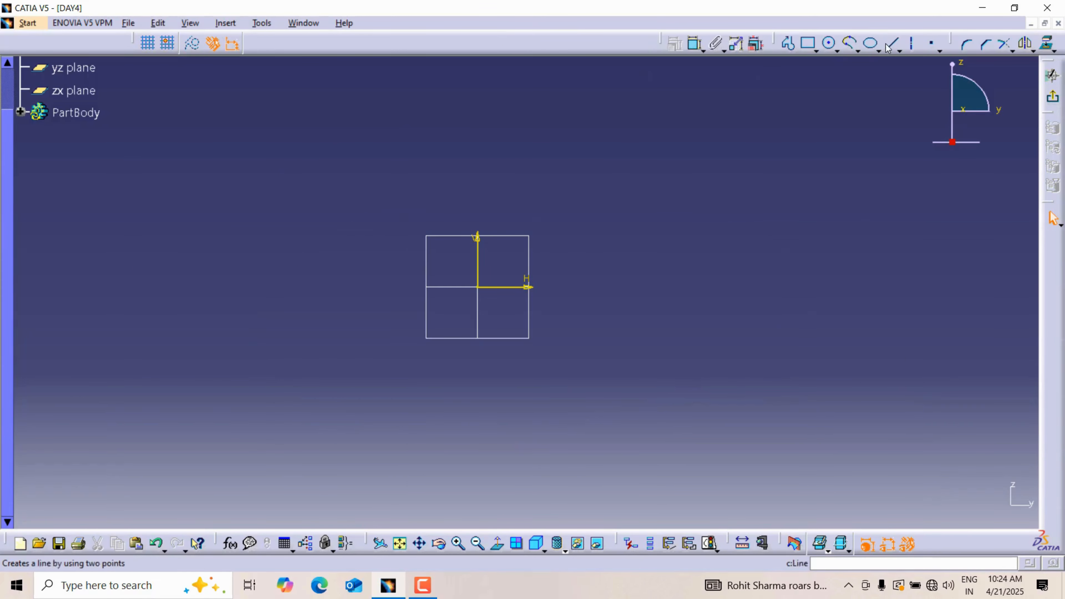
Step: Sketch an ellipse centred on the origin with a horizontal major radius of about 99 mm and a minor radius of about 63 mm
click(871, 44)
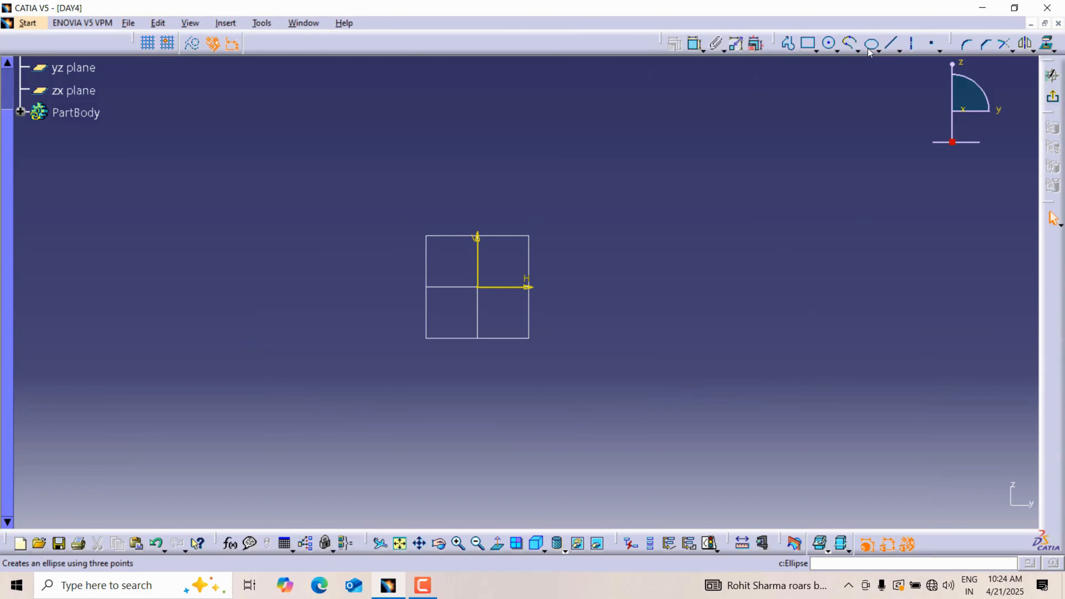
click(479, 288)
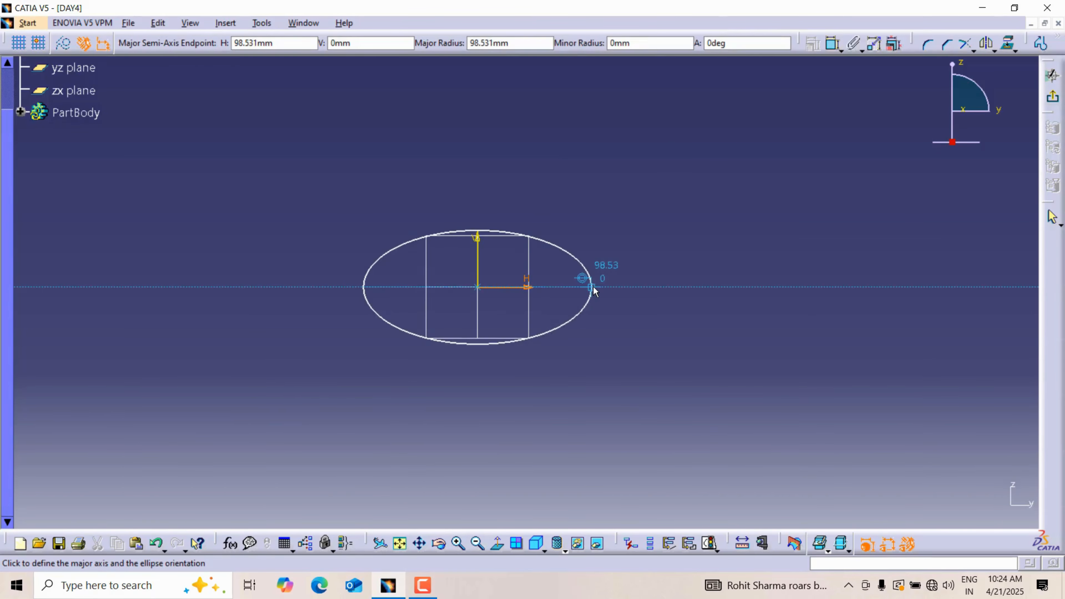
click(595, 284)
click(479, 216)
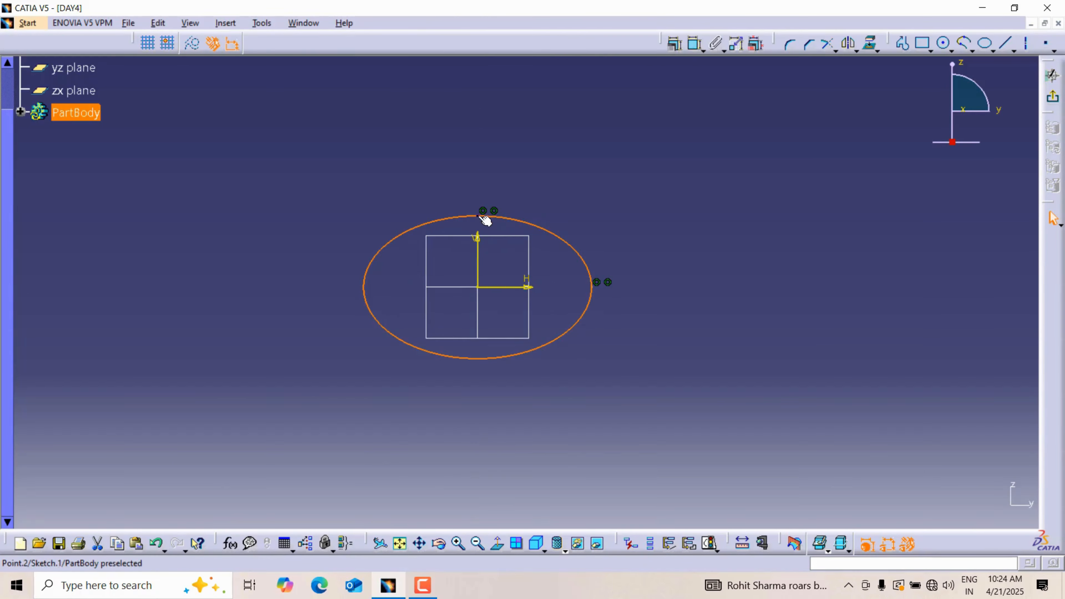
Step: Dimension the ellipse's horizontal half-width from the vertical axis and set it to 100 mm
click(696, 43)
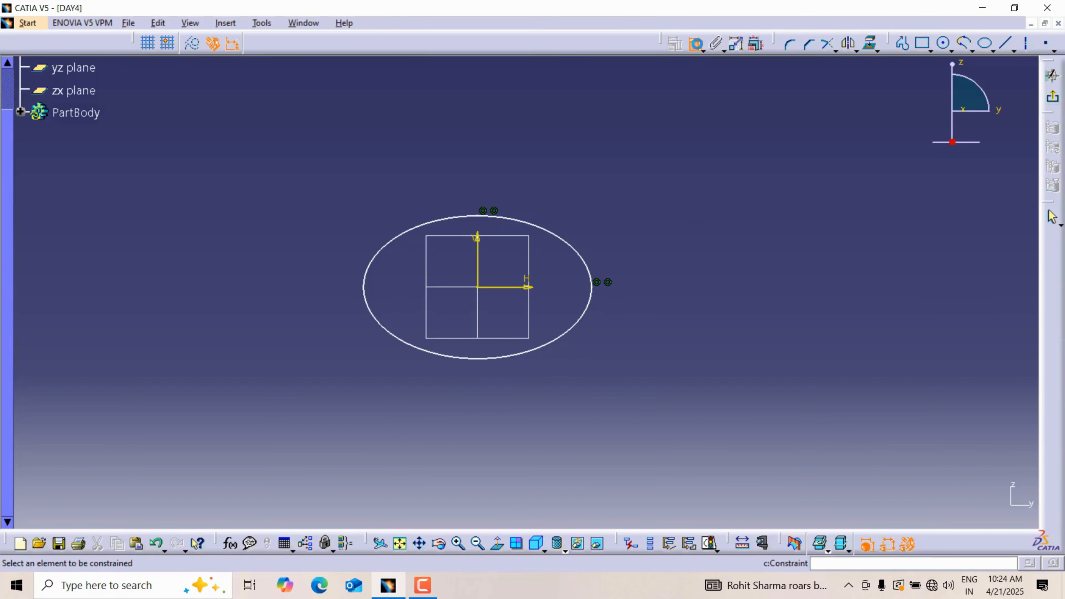
click(479, 264)
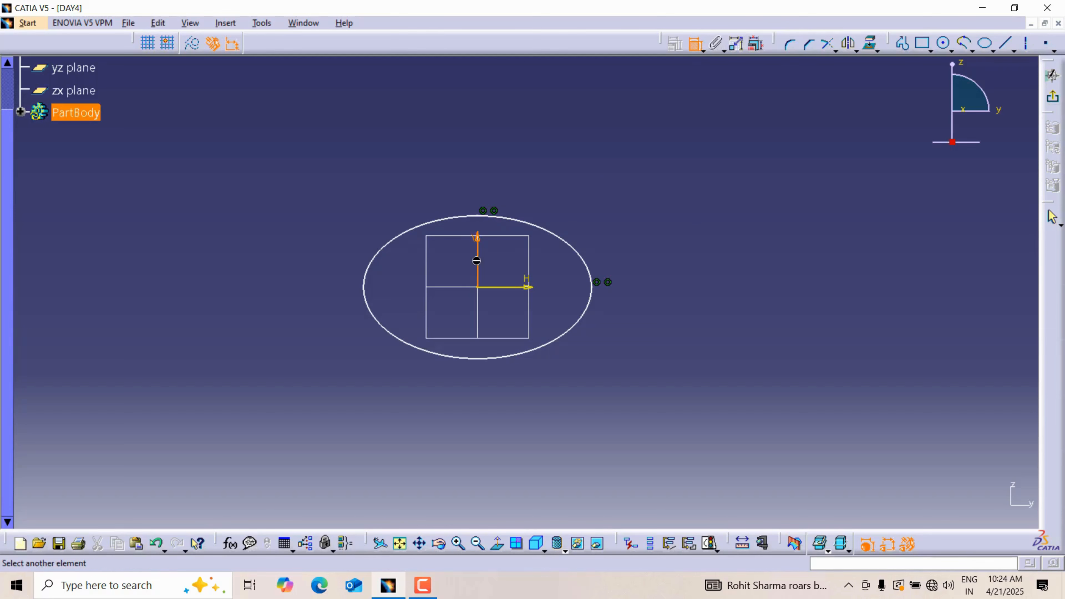
click(599, 294)
click(559, 390)
double_click(558, 390)
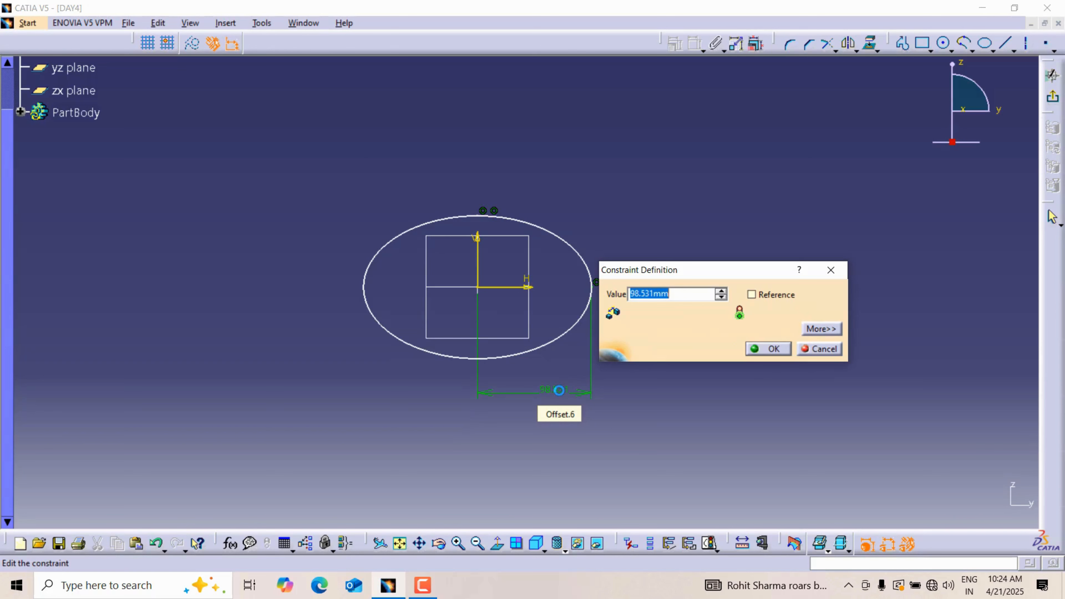
key(Return)
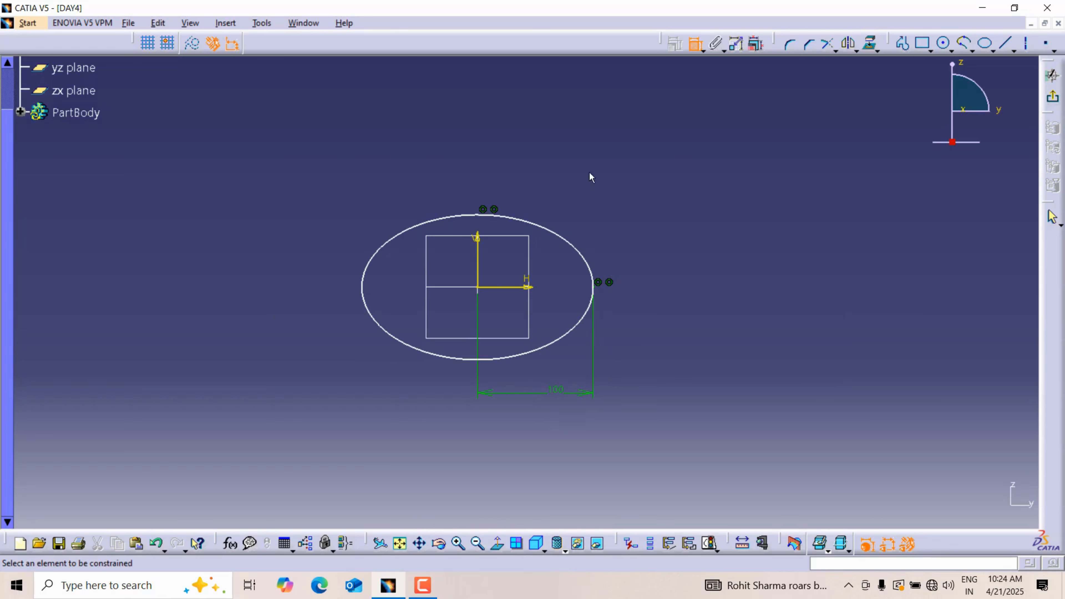
Step: Dimension the ellipse's vertical half-height from the origin to its top point and set it to 60 mm
click(478, 287)
click(478, 215)
click(309, 246)
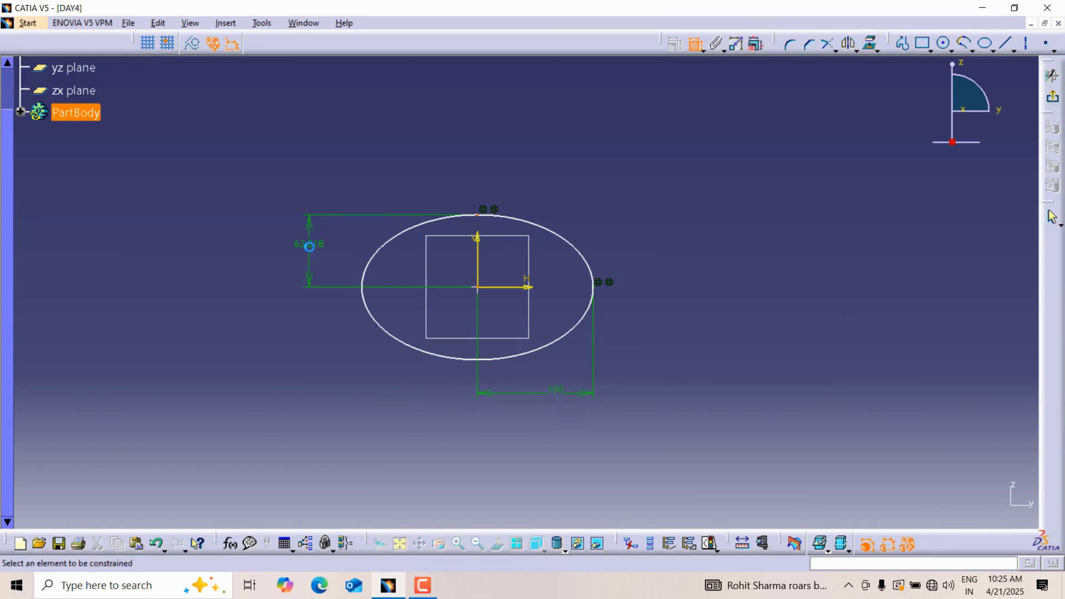
double_click(321, 248)
text(6)
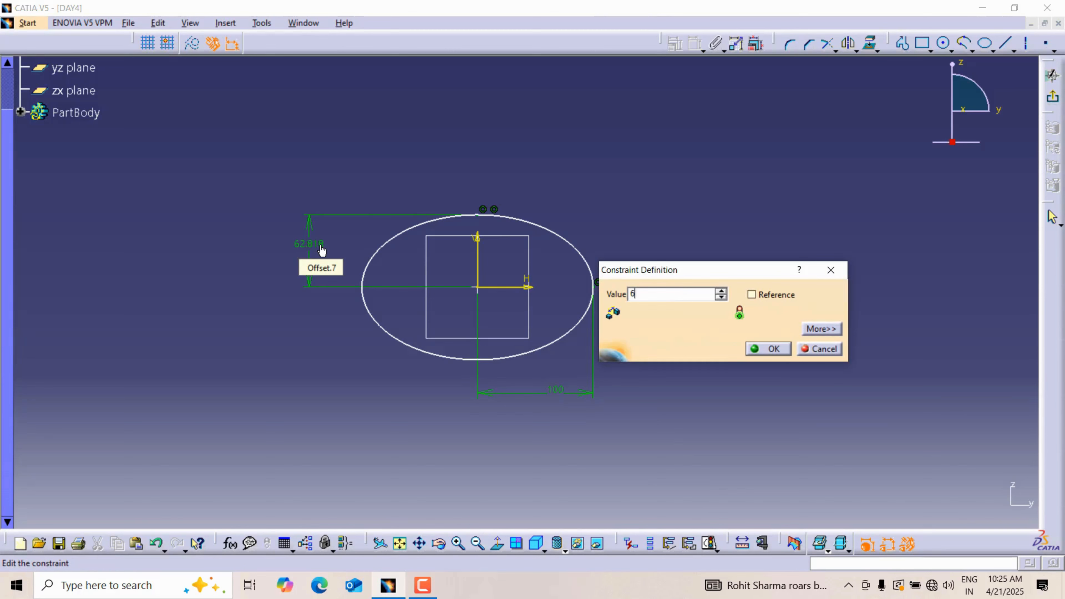
text(0)
key(Return)
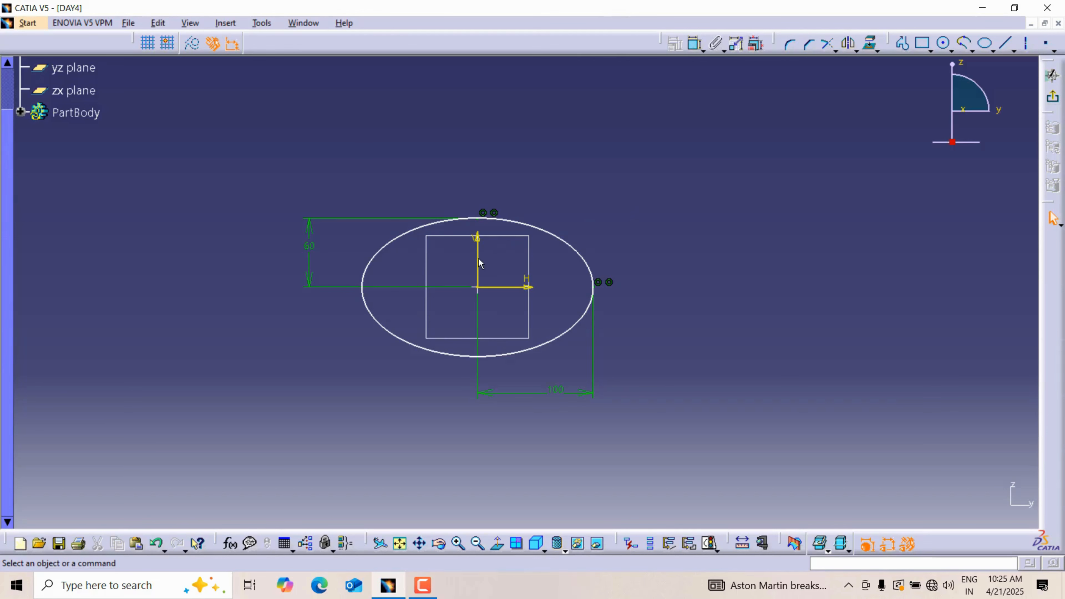
Step: Apply a Horizontal constraint to the ellipse to fix its orientation
click(485, 264)
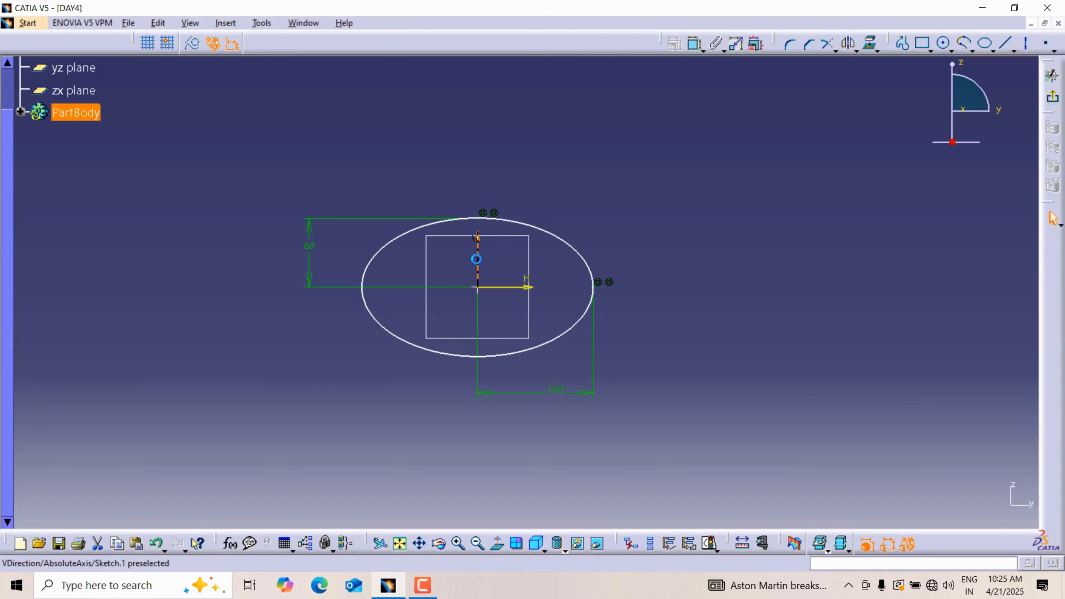
ctrl+click(598, 280)
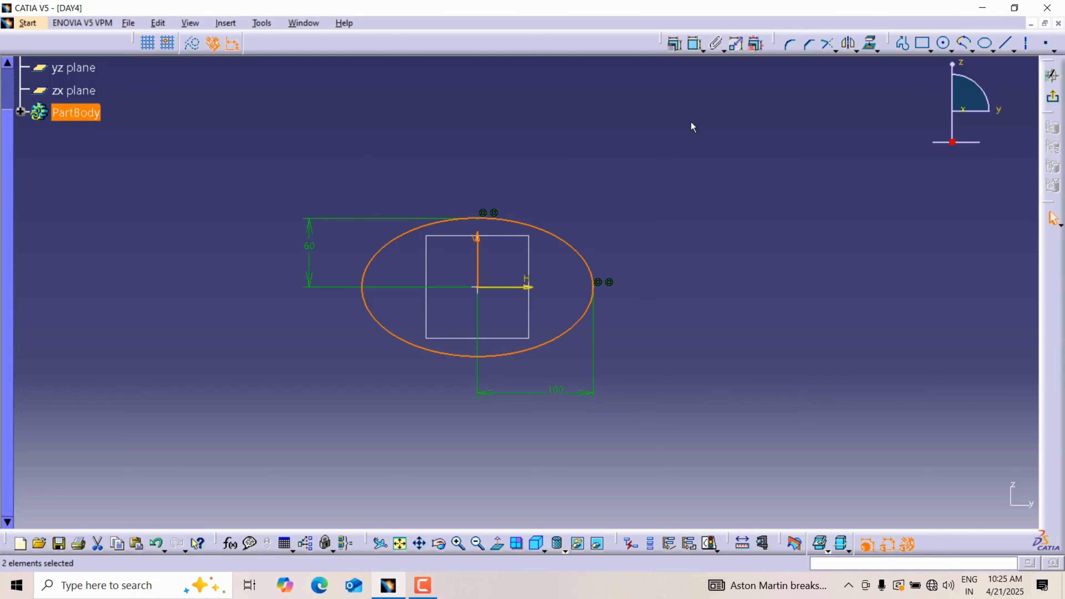
click(675, 43)
click(970, 456)
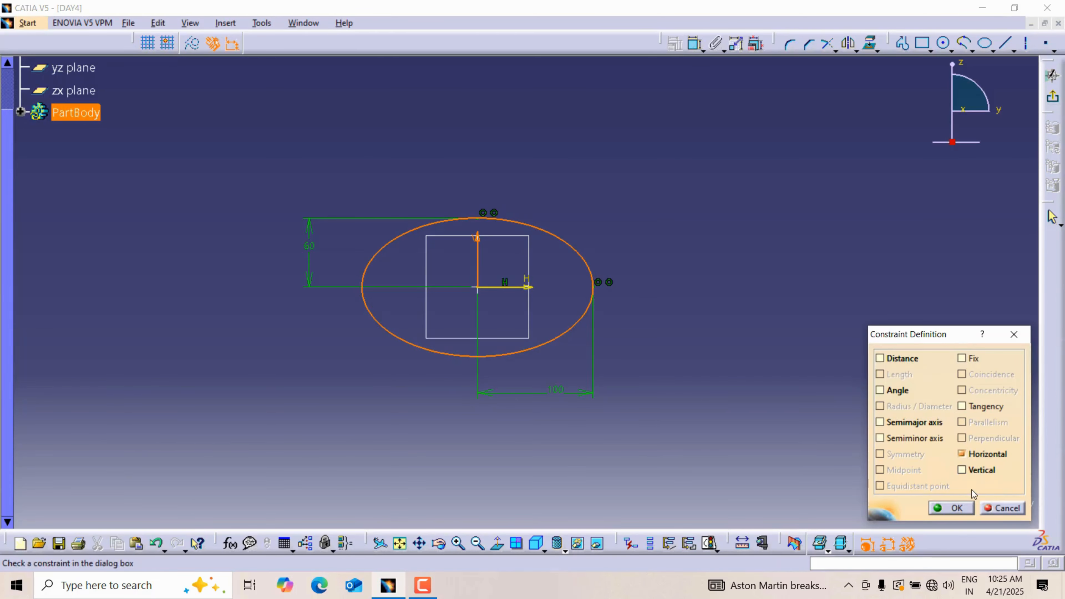
click(952, 508)
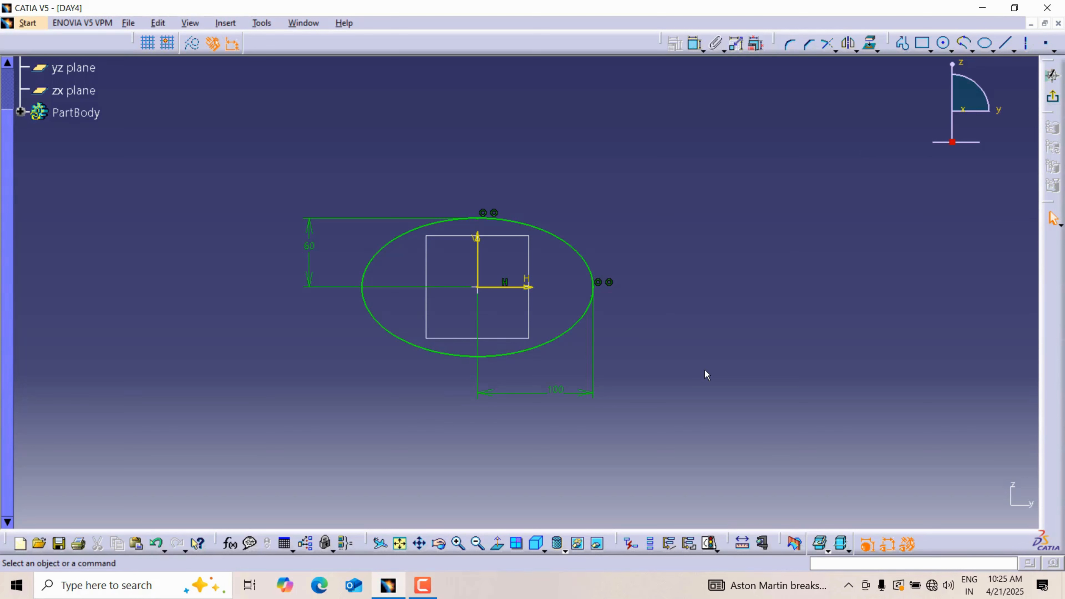
Step: Sketch two separate slanted lines beside the ellipse, about 182 mm and 206 mm long, both running downward to the right
click(1007, 43)
click(615, 135)
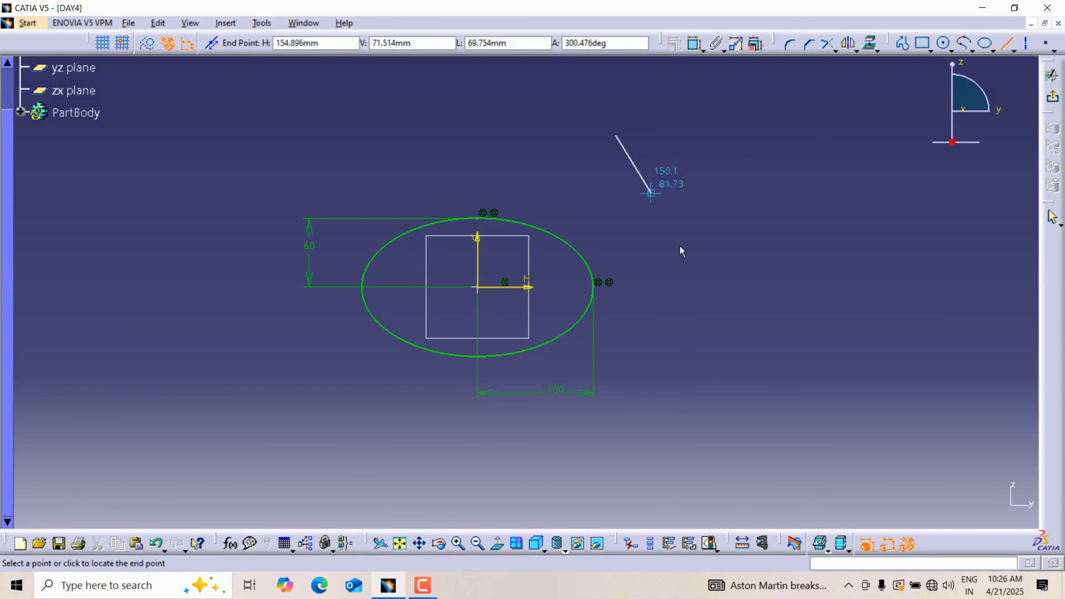
click(725, 316)
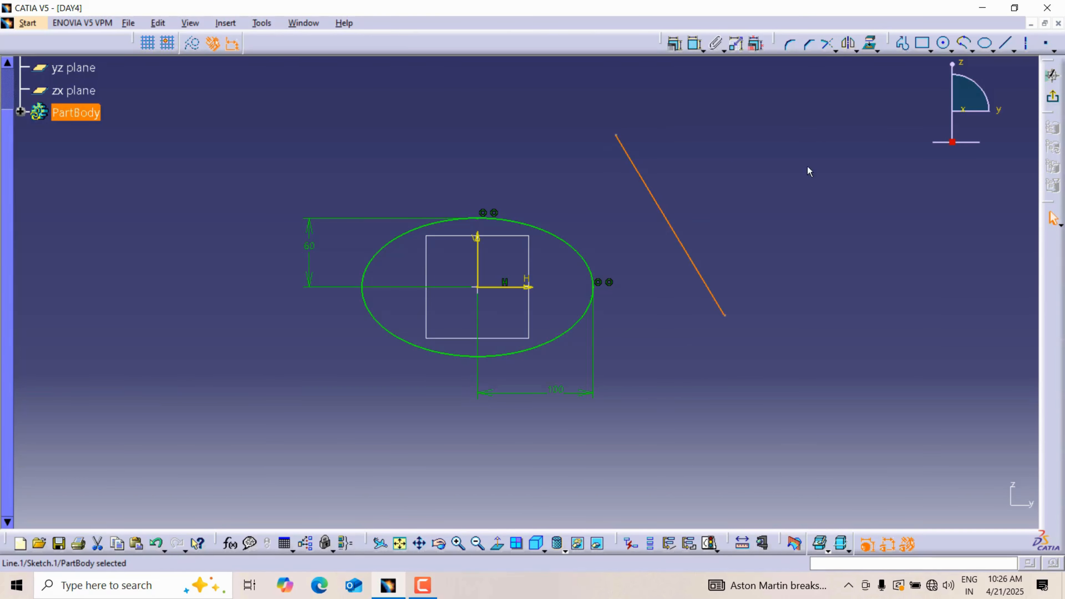
click(1006, 44)
click(759, 140)
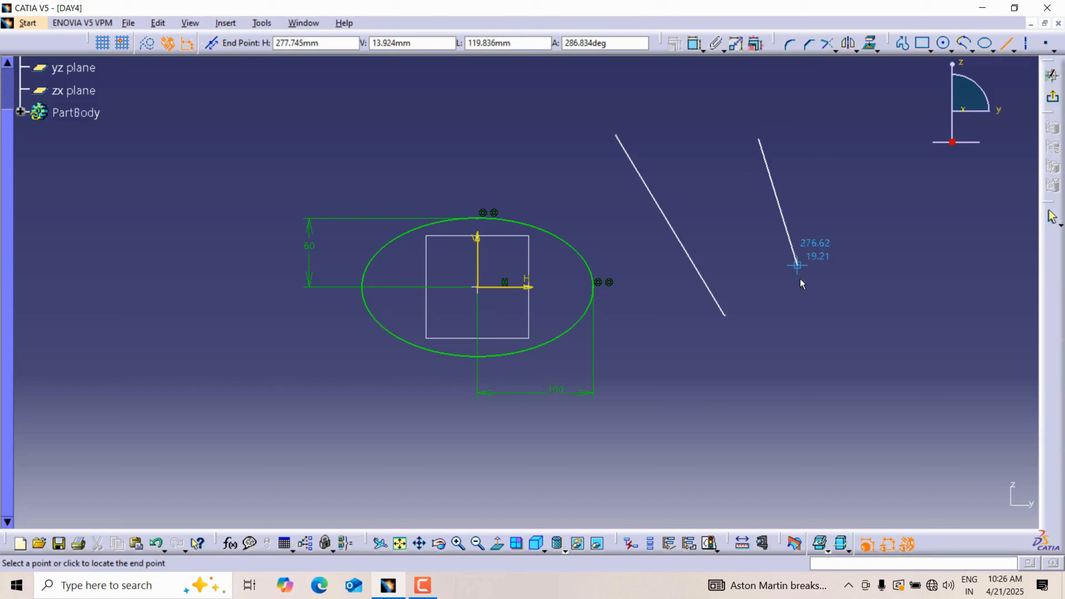
click(807, 372)
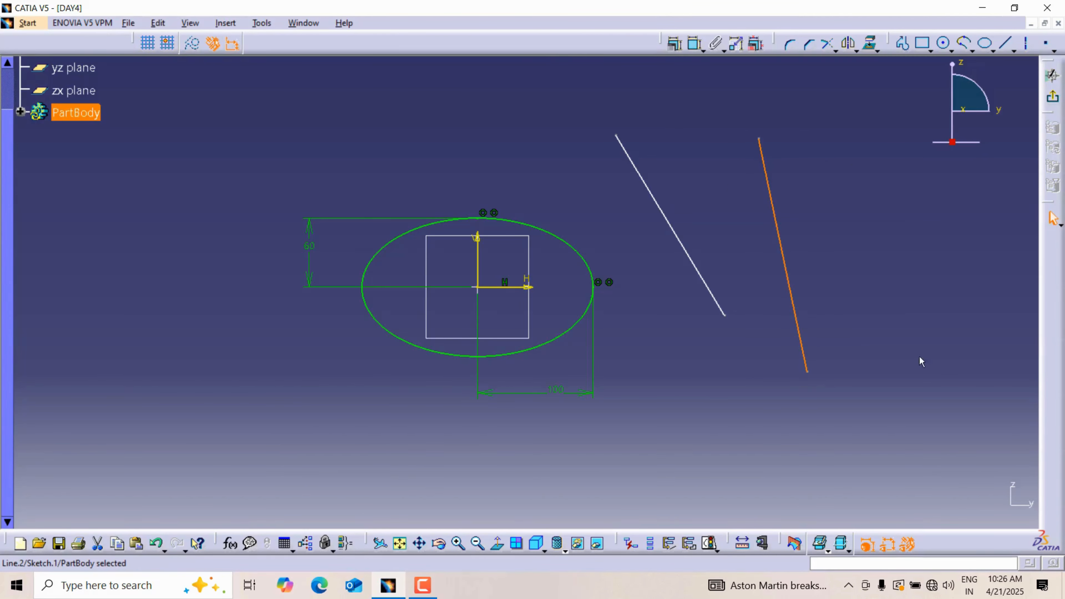
click(830, 216)
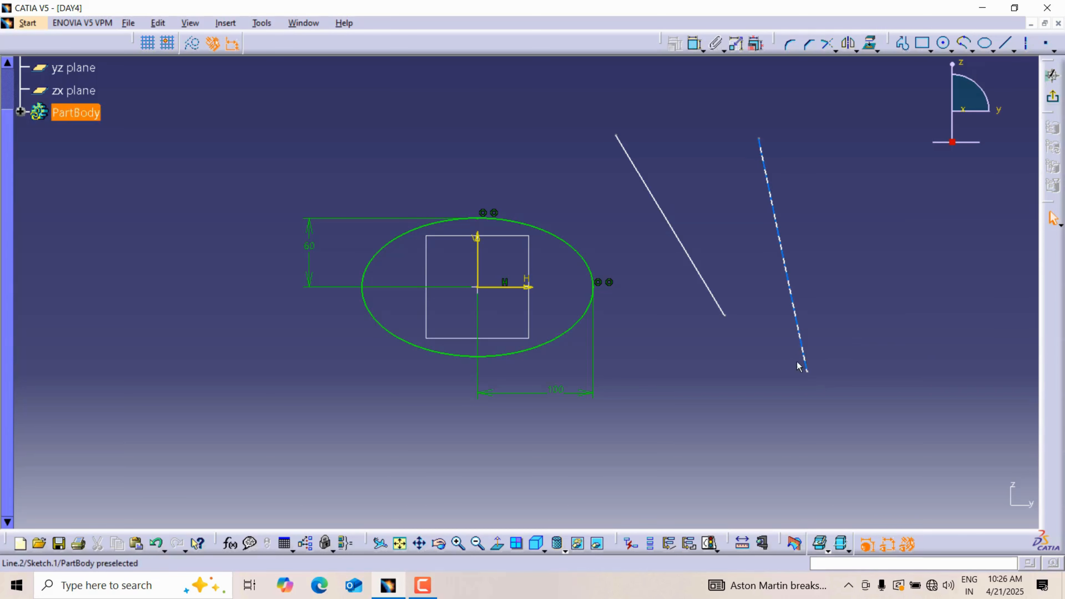
Step: Join the upper ends of the two slanted lines with a third line
click(1006, 43)
click(615, 135)
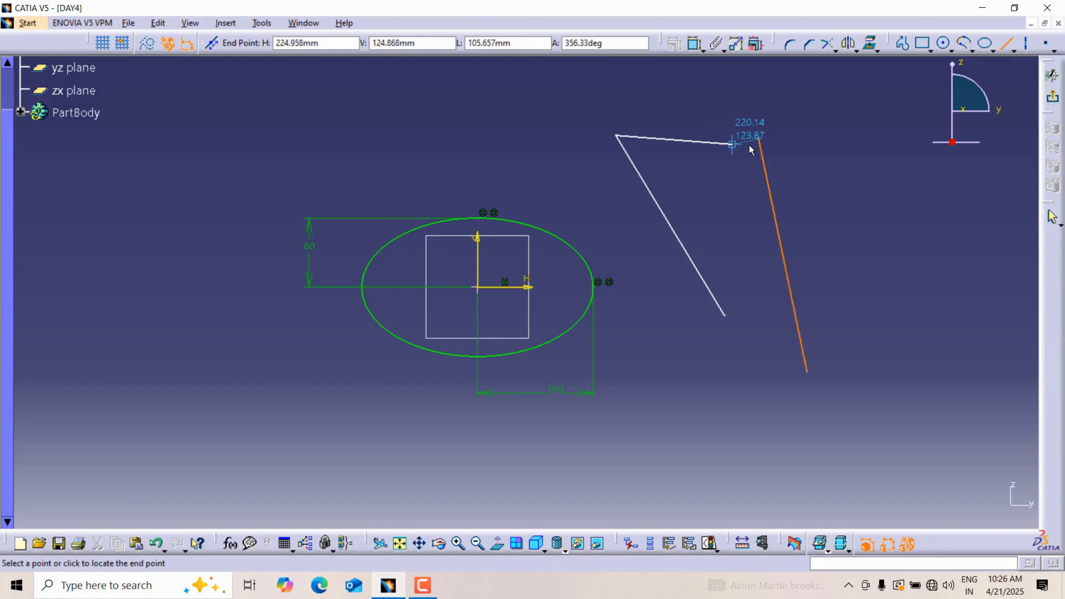
click(759, 139)
Step: Constrain the left slanted line to be vertical
click(1014, 52)
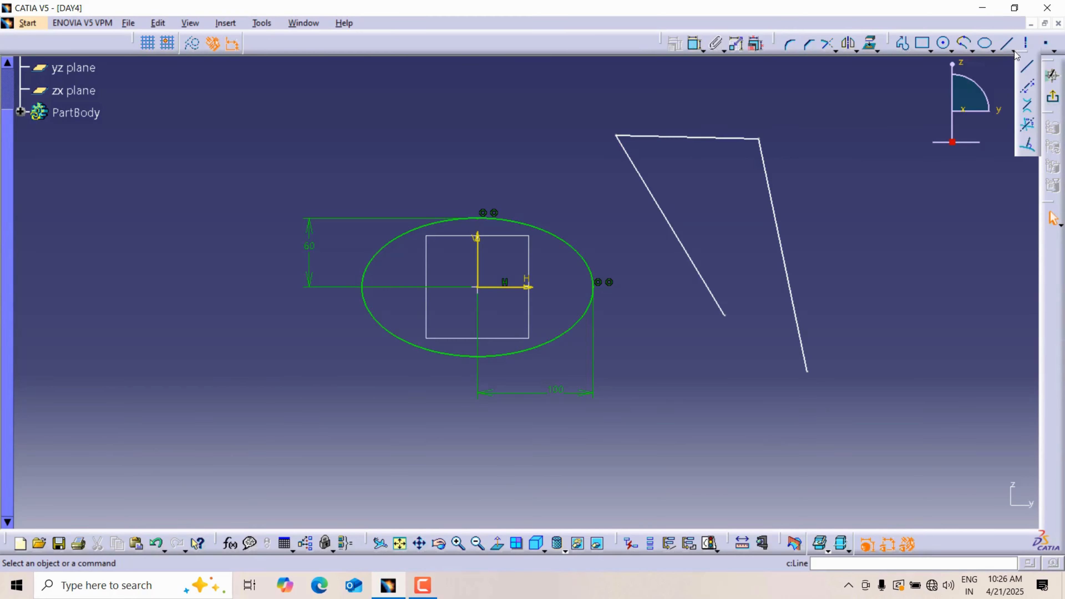
click(1028, 86)
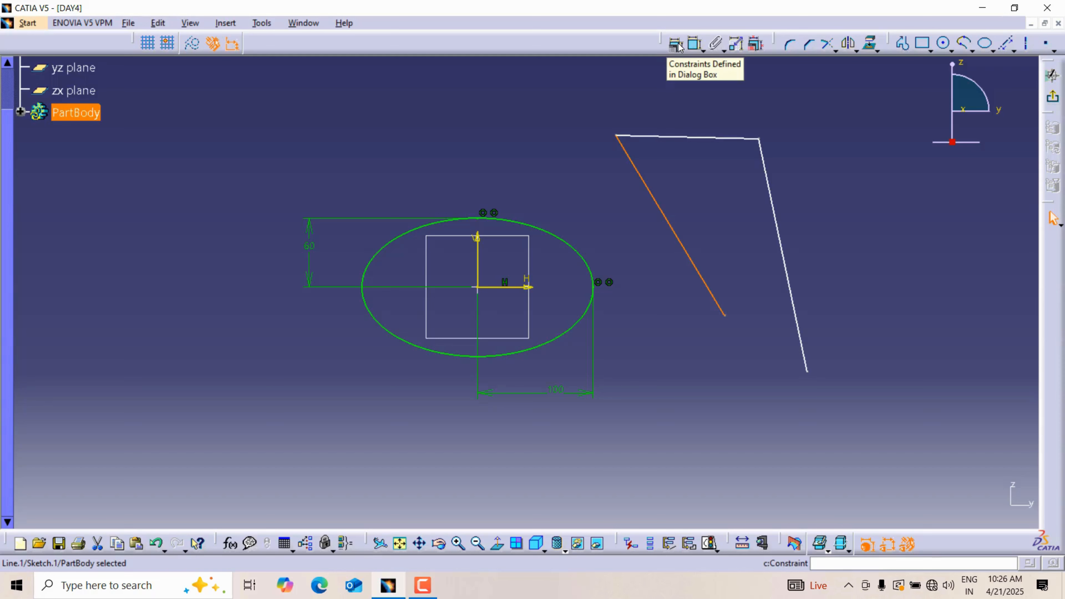
click(670, 167)
click(655, 186)
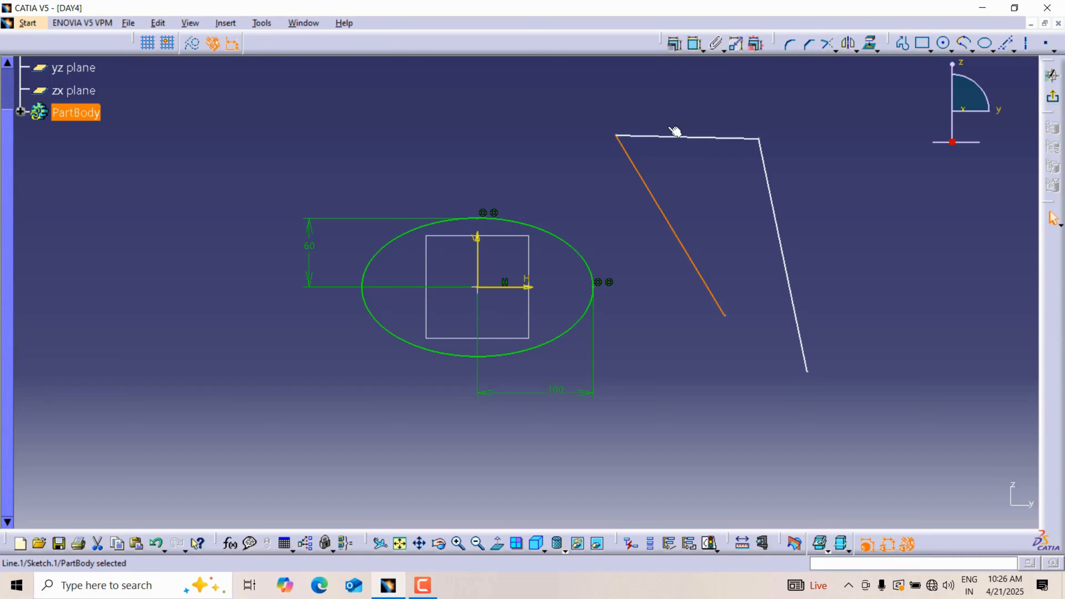
click(675, 44)
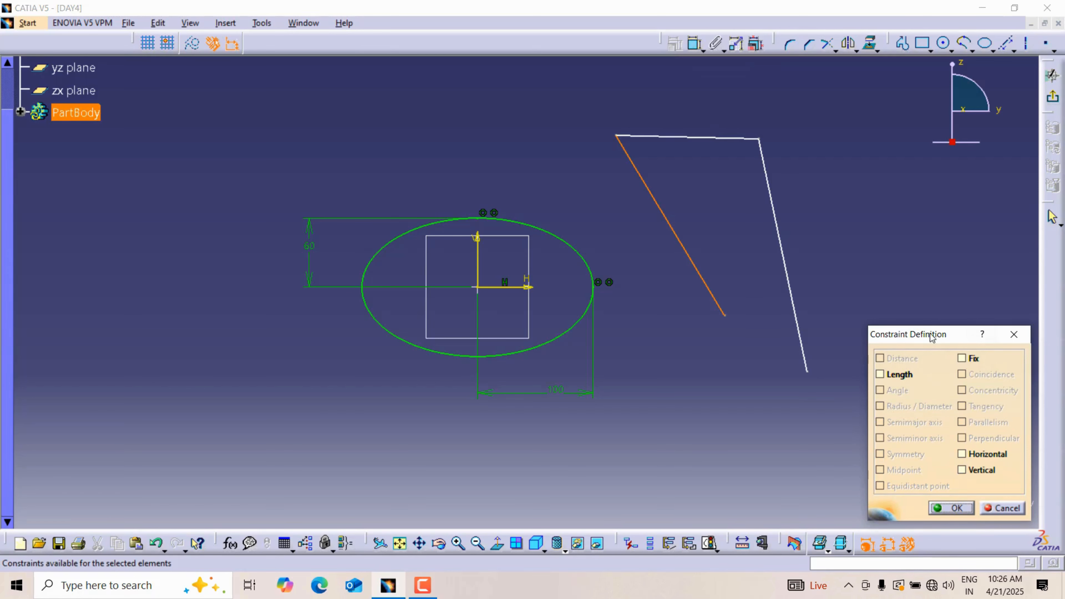
drag(927, 332, 898, 203)
click(935, 341)
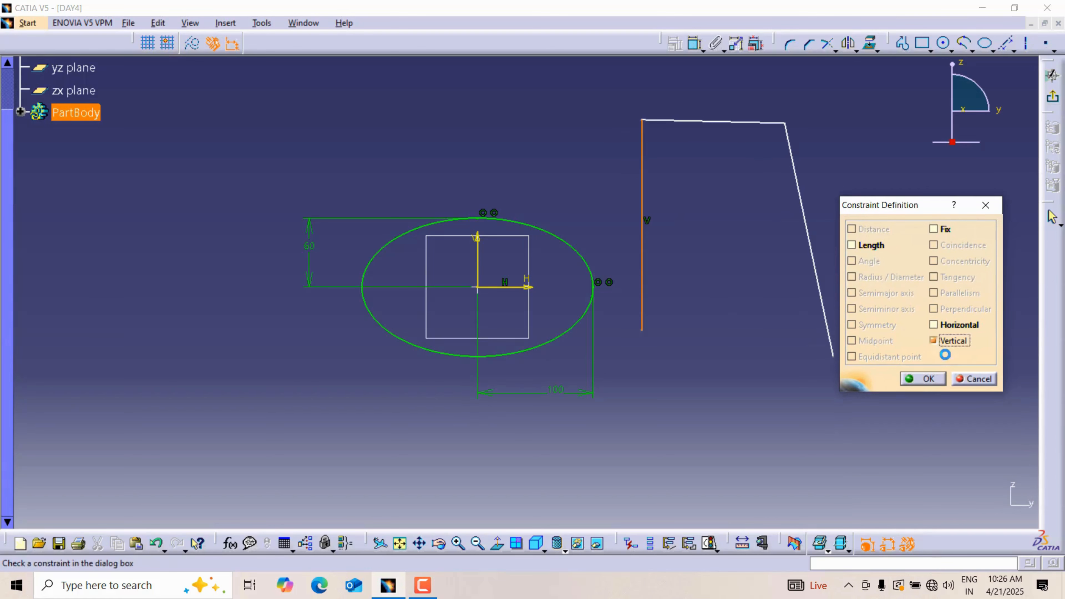
click(941, 382)
Step: Constrain the top connecting line to be horizontal and the right slanted line to be vertical
click(734, 122)
click(675, 44)
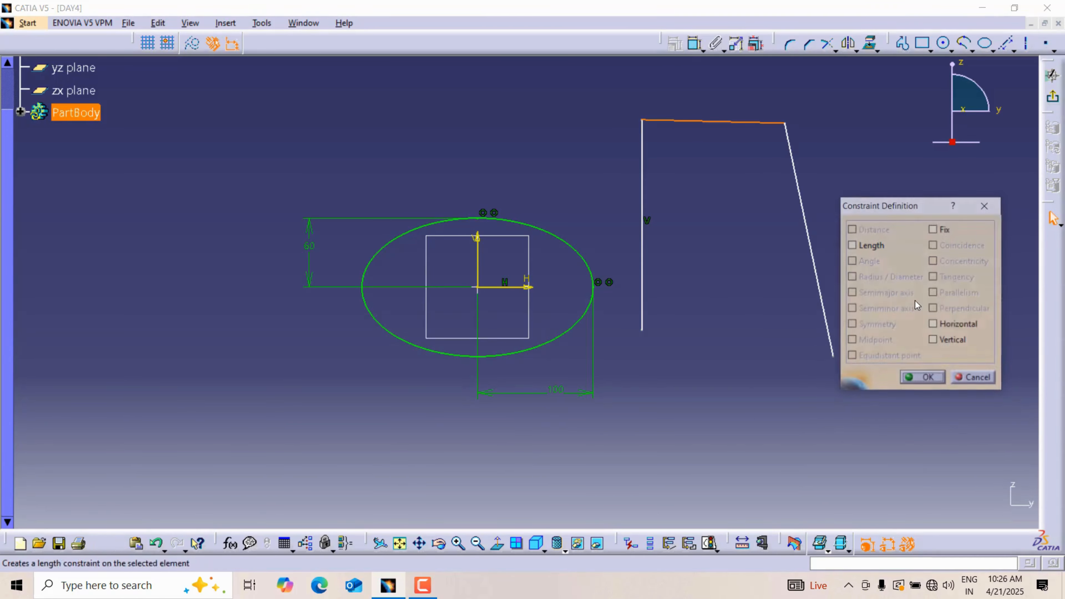
click(934, 324)
click(923, 379)
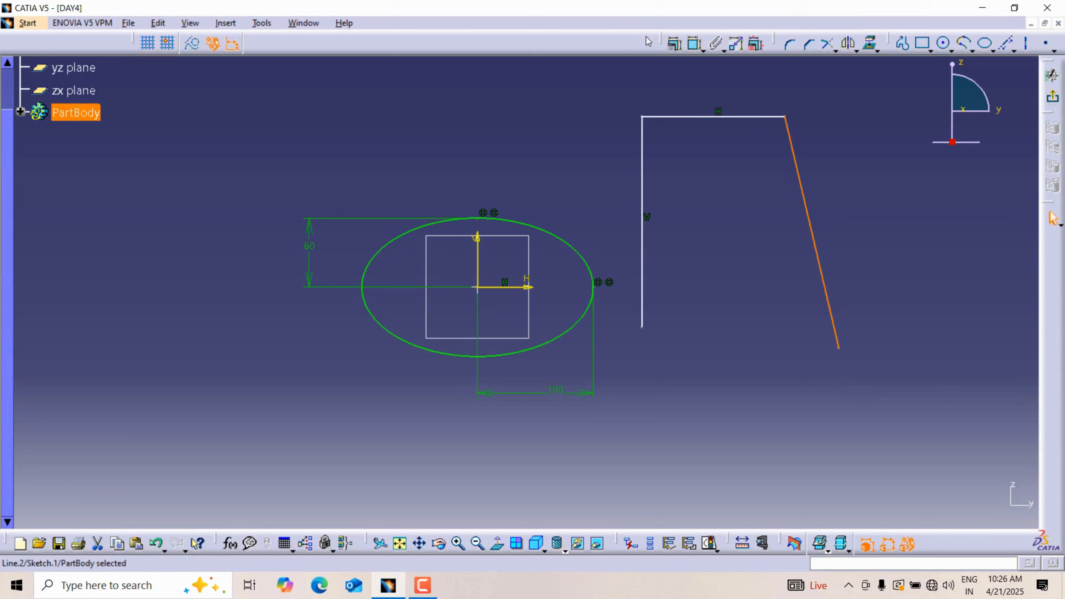
click(675, 44)
click(937, 340)
click(923, 378)
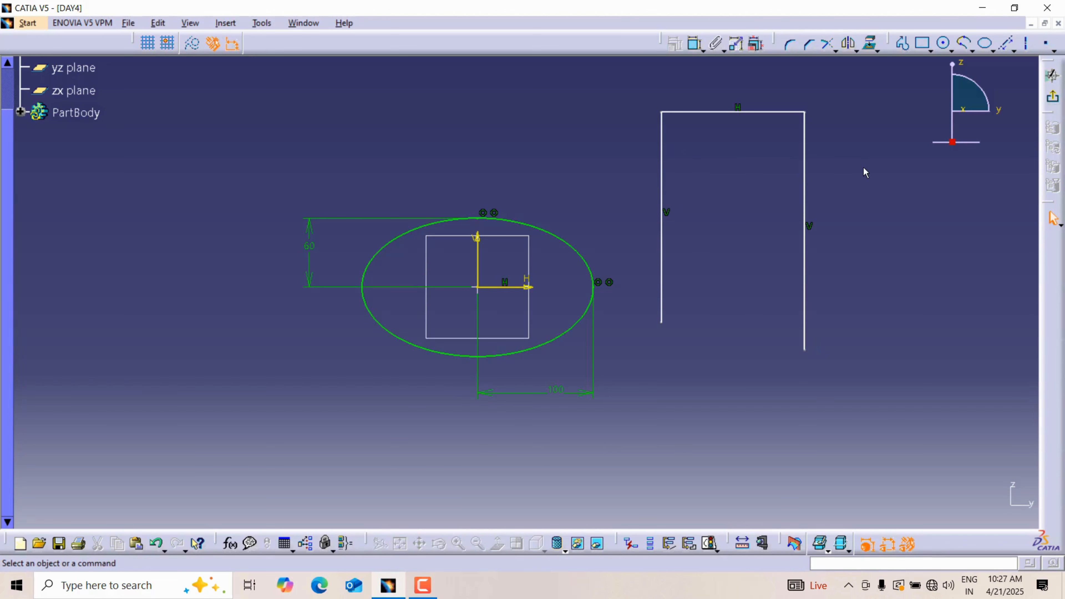
Step: Dimension the left vertical line's length and set it to 180 mm
click(703, 49)
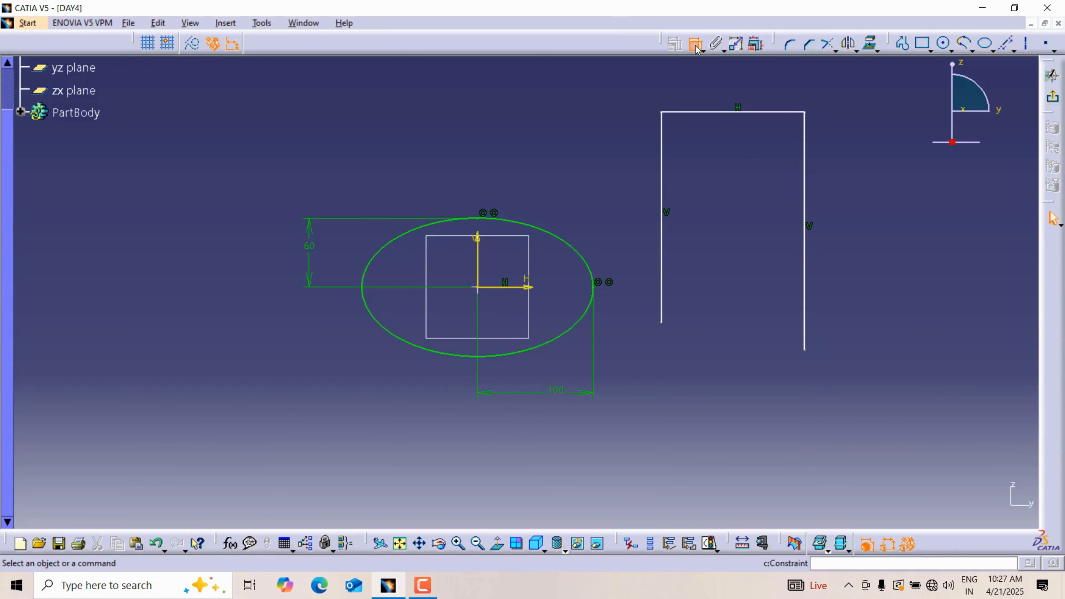
click(663, 154)
click(637, 150)
double_click(639, 147)
text(180)
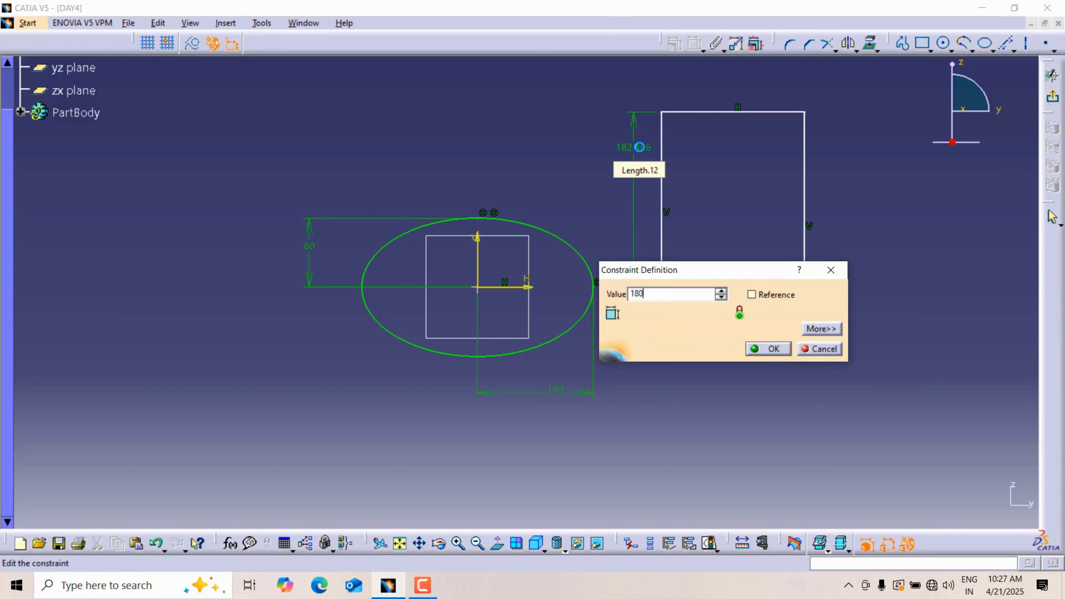
key(Return)
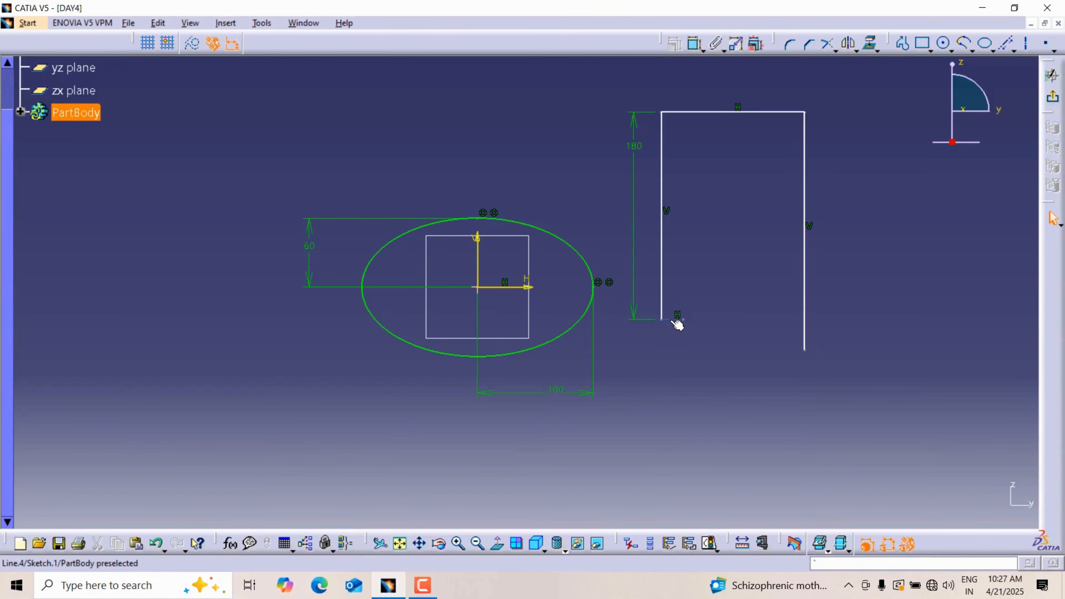
Step: Make the right vertical line's lower endpoint coincident with the short horizontal line at the left line's lower end
ctrl+click(812, 354)
click(674, 43)
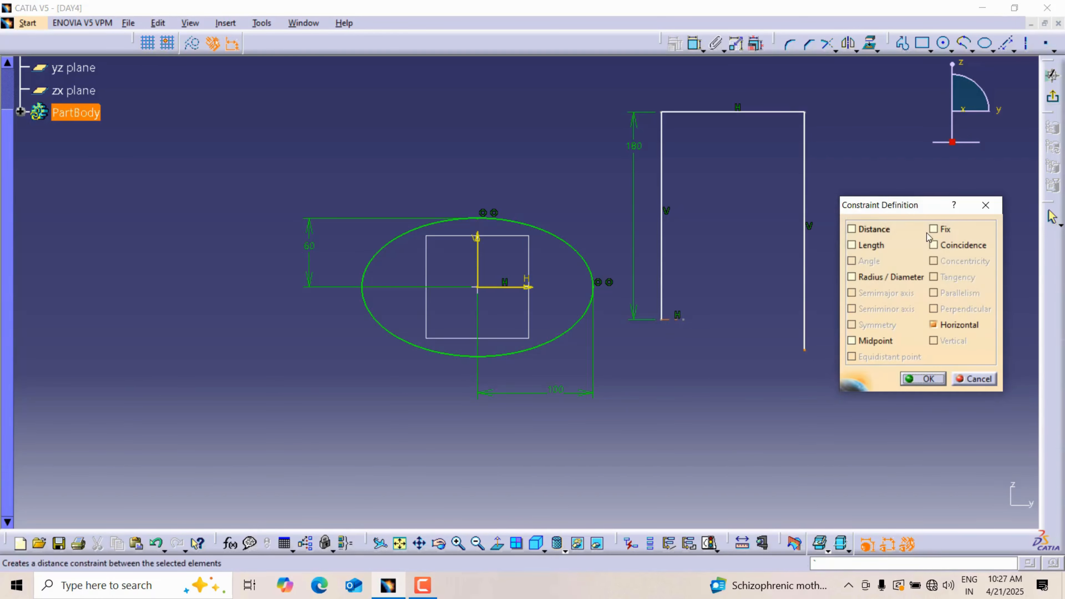
click(932, 245)
click(922, 378)
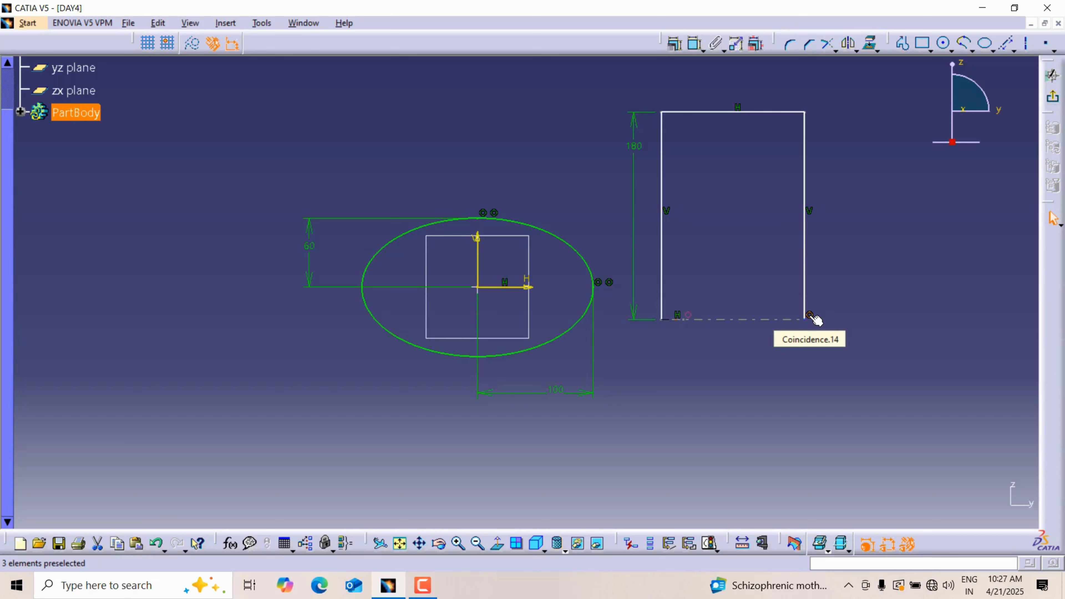
Step: Draw a vertical infinite line through the sketch origin
middle_drag(836, 235, 828, 212)
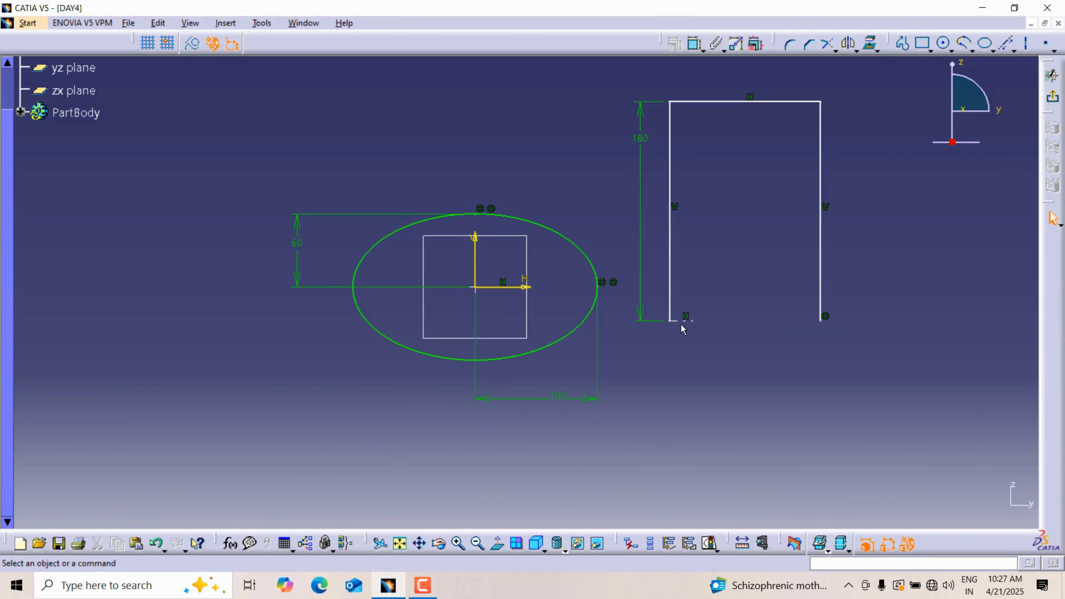
middle_drag(887, 238, 798, 289)
click(1014, 51)
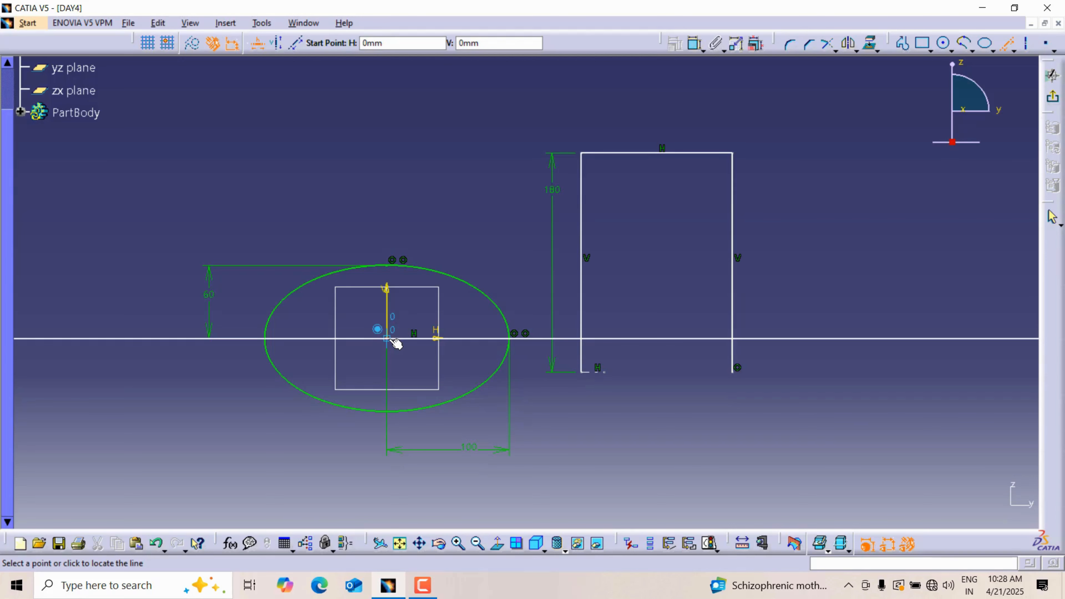
mouse_move(135, 42)
mouse_down()
mouse_move(133, 67)
mouse_move(229, 112)
mouse_move(185, 44)
mouse_up()
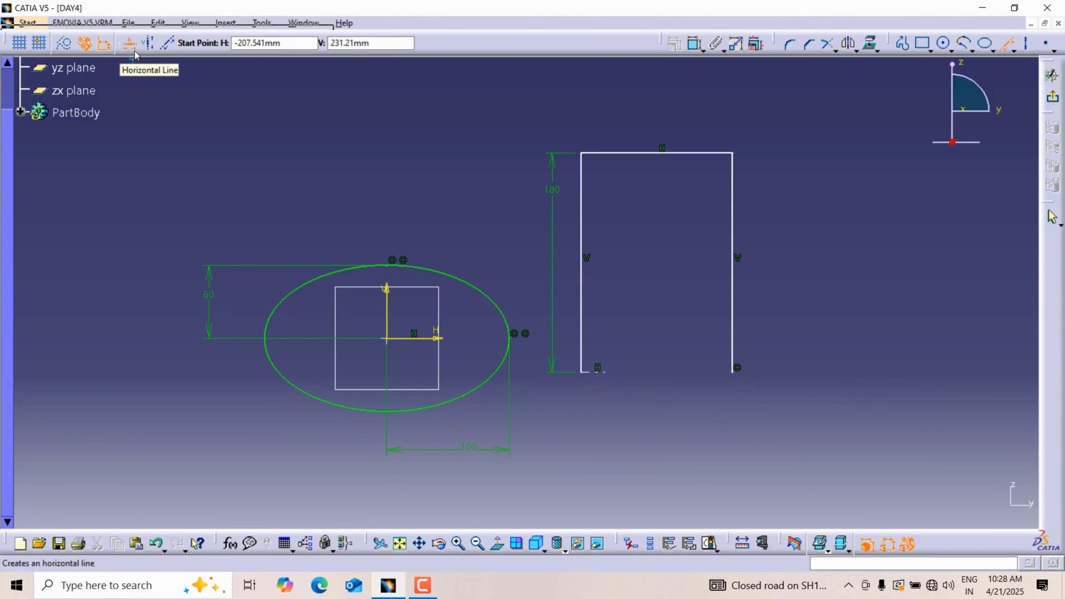
click(149, 46)
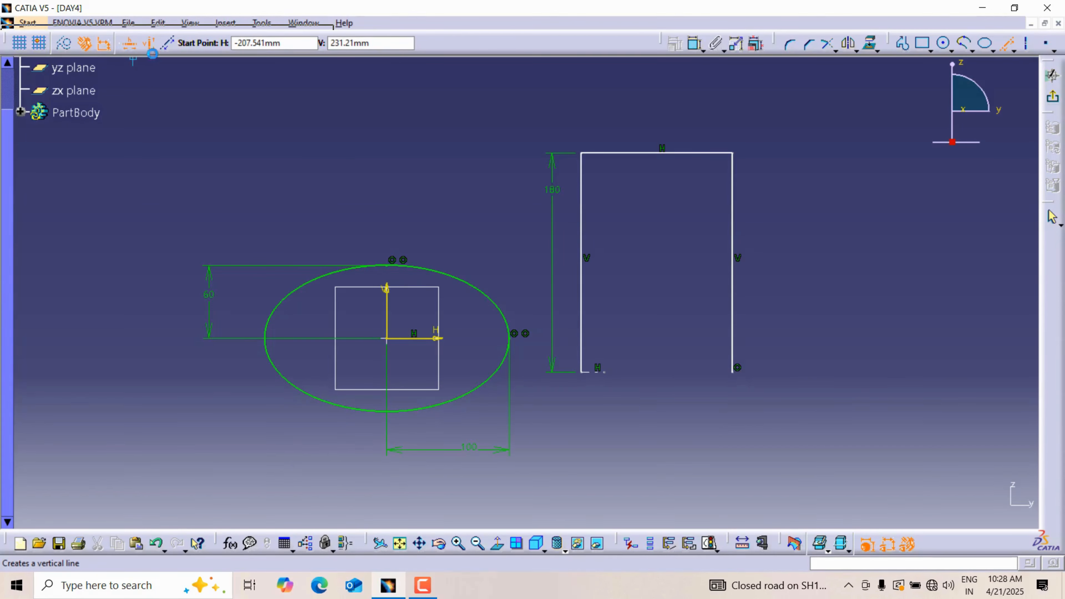
click(393, 341)
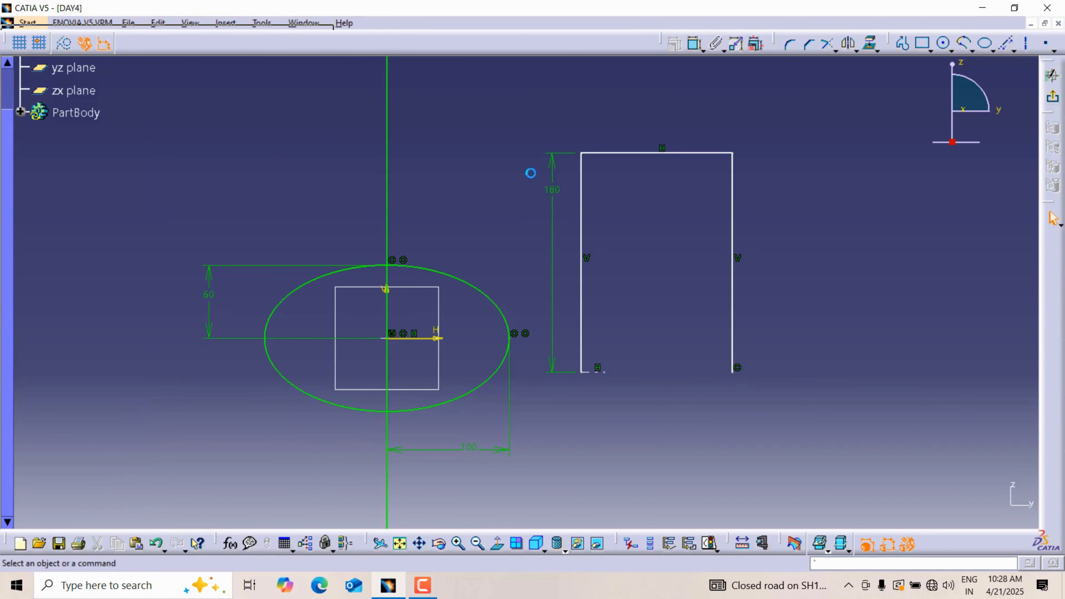
Step: Draw an infinite line through two points, starting at the sketch origin, at an angle of 135 degrees
mouse_move(554, 189)
middle_down()
mouse_move(604, 218)
mouse_move(416, 178)
middle_up()
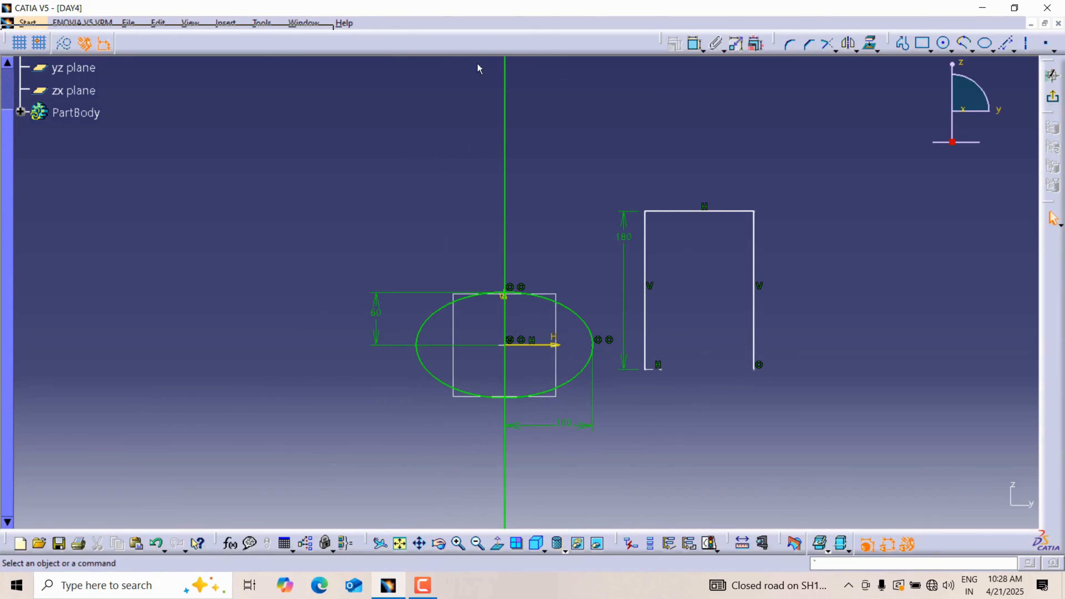
click(1009, 45)
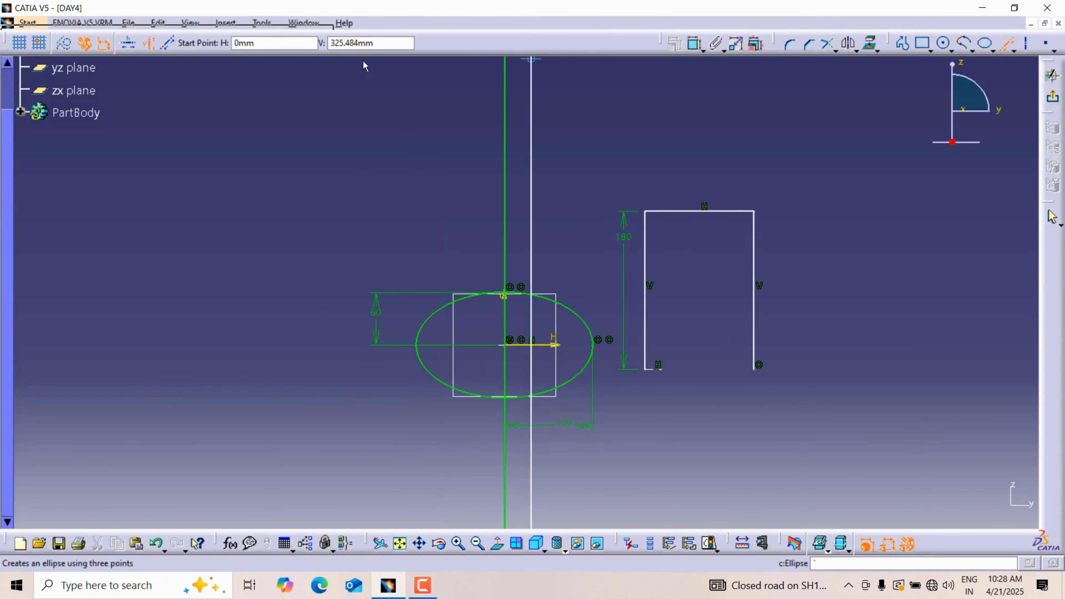
click(169, 45)
click(506, 345)
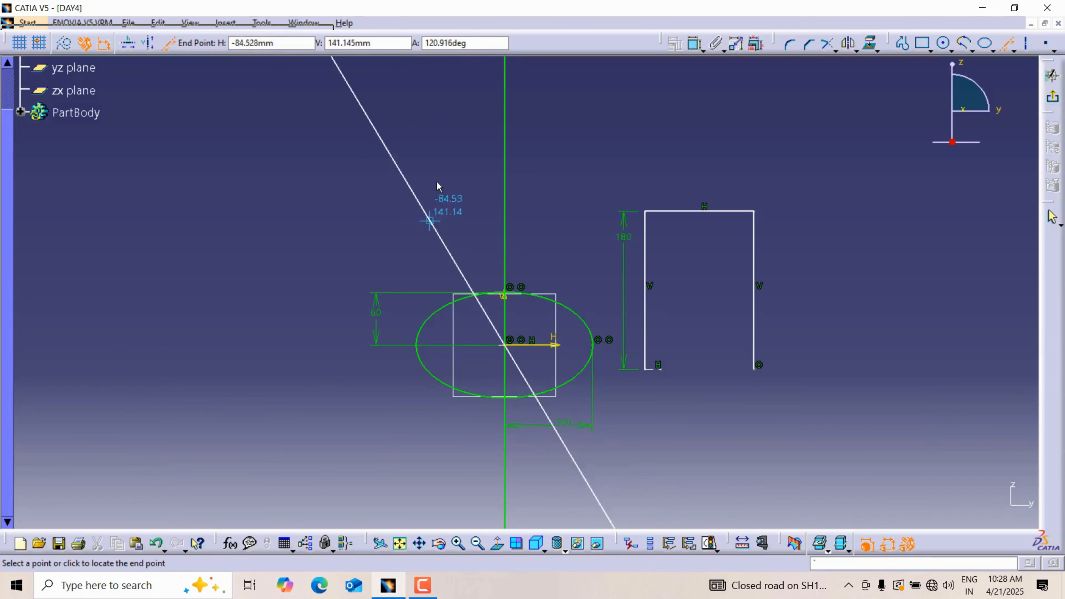
double_click(470, 44)
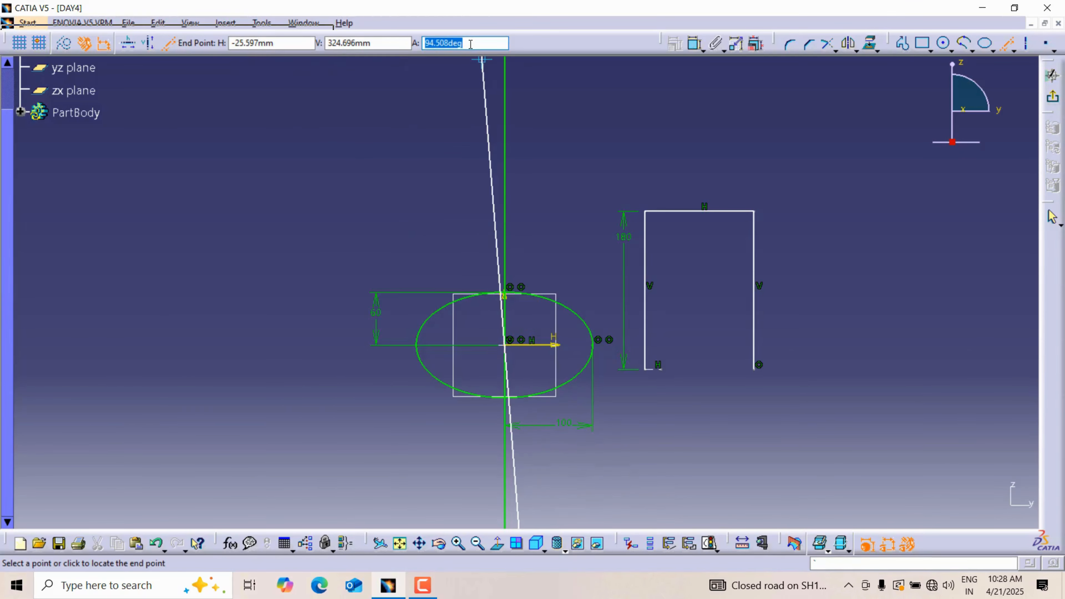
text(135)
key(Return)
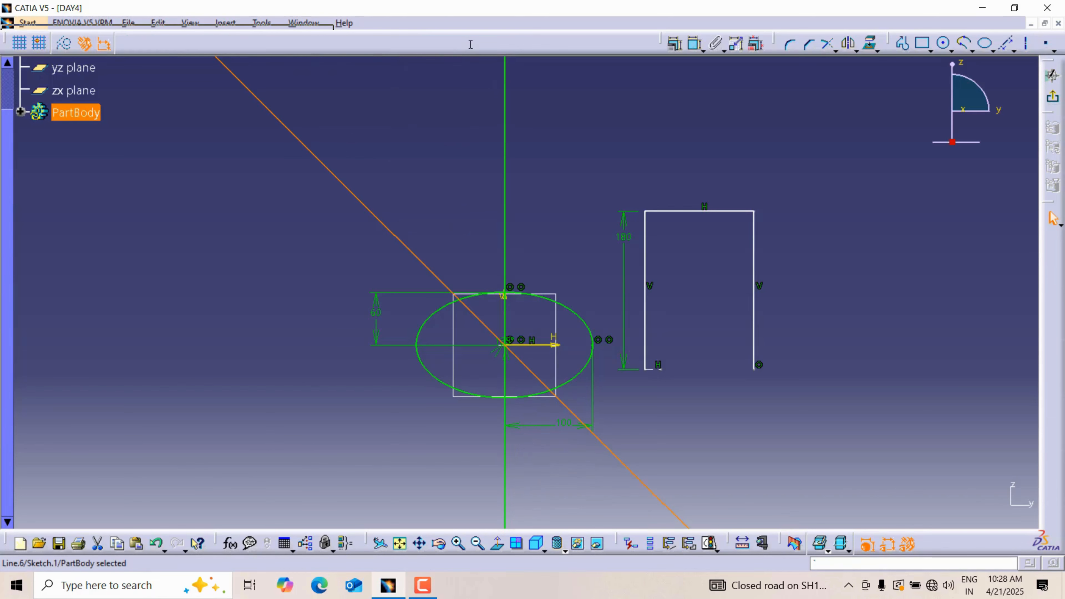
click(465, 171)
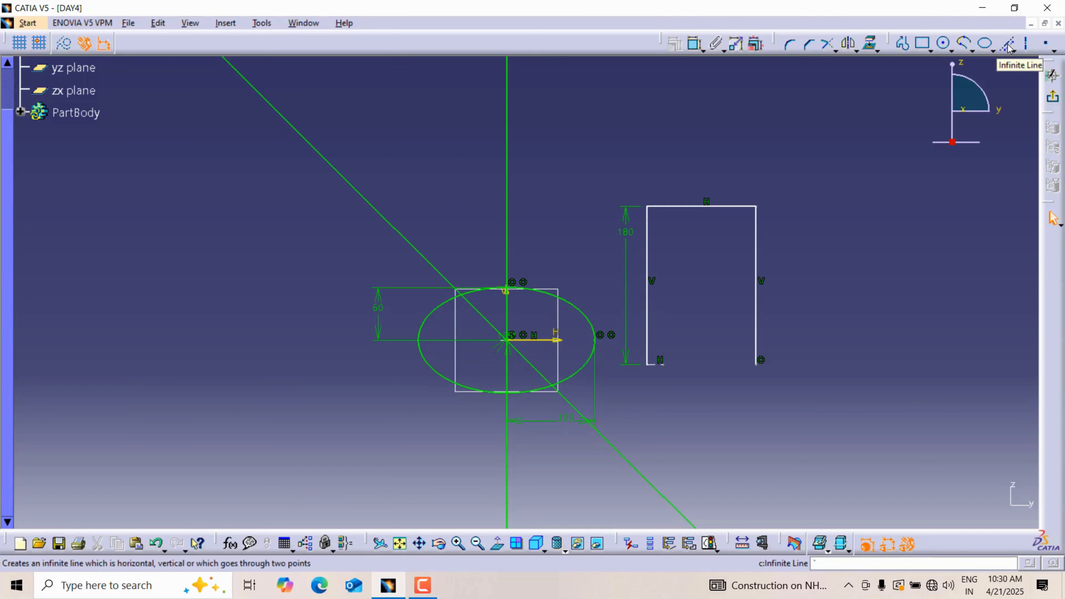
Step: Draw a circle about 200 mm in diameter beside the open rectangular profile and delete its tangency constraint with the profile's top line
click(944, 42)
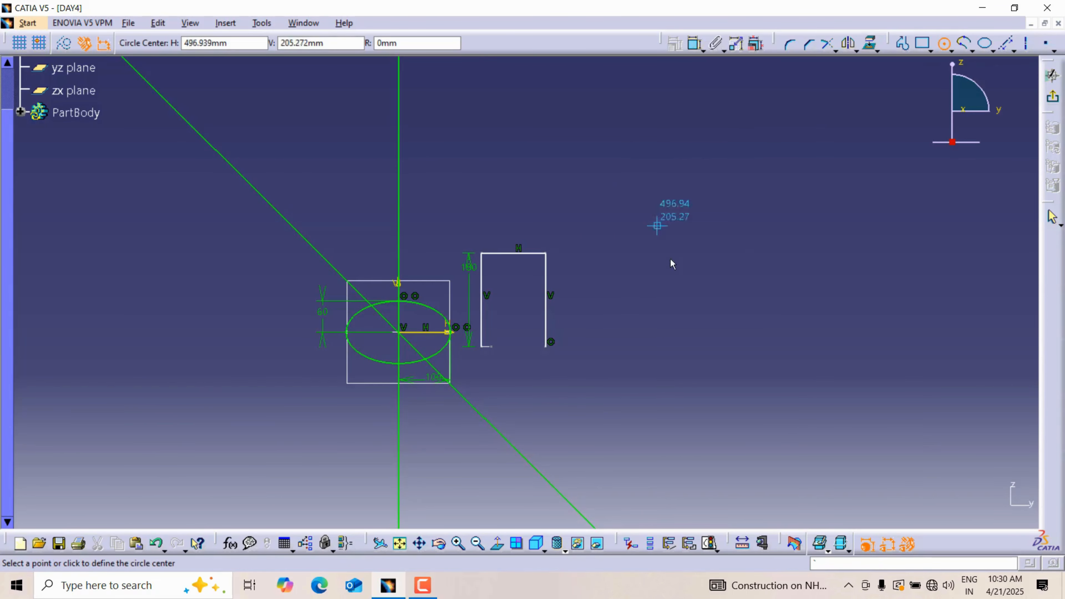
click(667, 309)
click(667, 254)
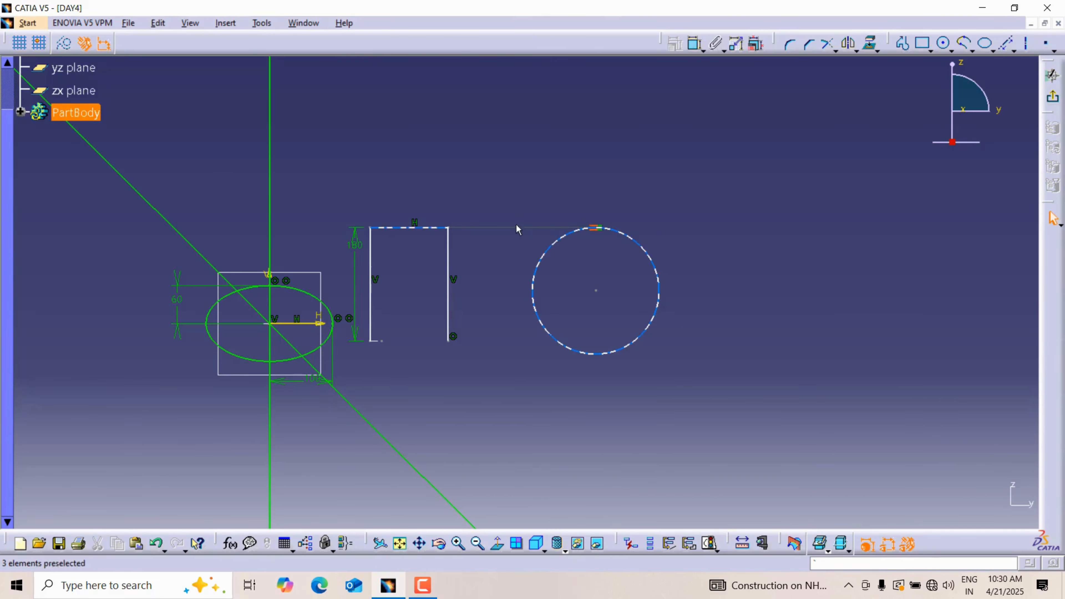
click(602, 229)
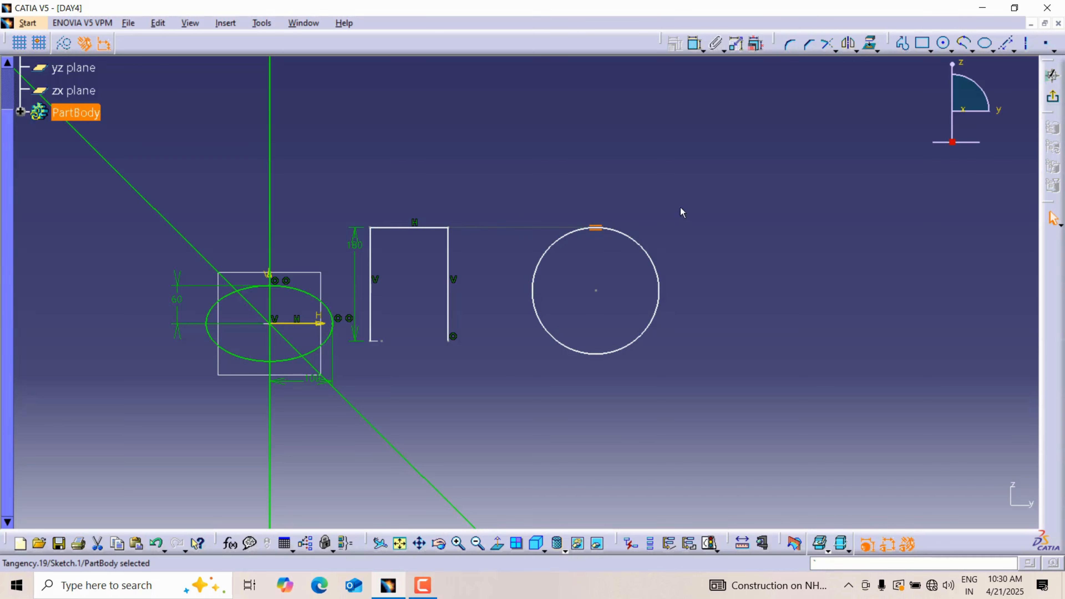
key(Delete)
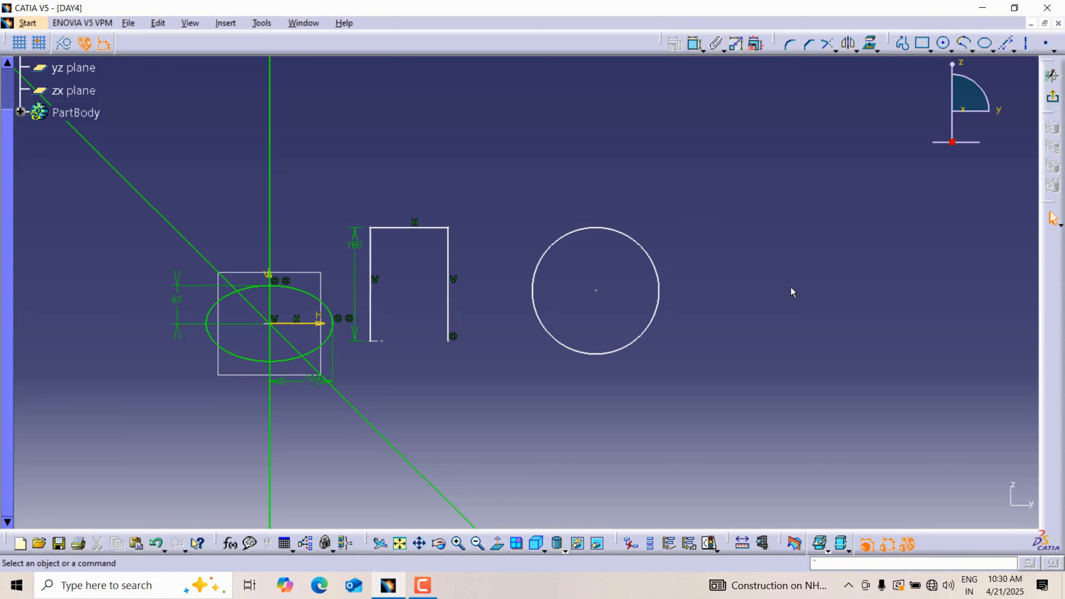
Step: Draw a smaller circle about 118 mm in diameter to the right of the first circle, level with its center
click(945, 43)
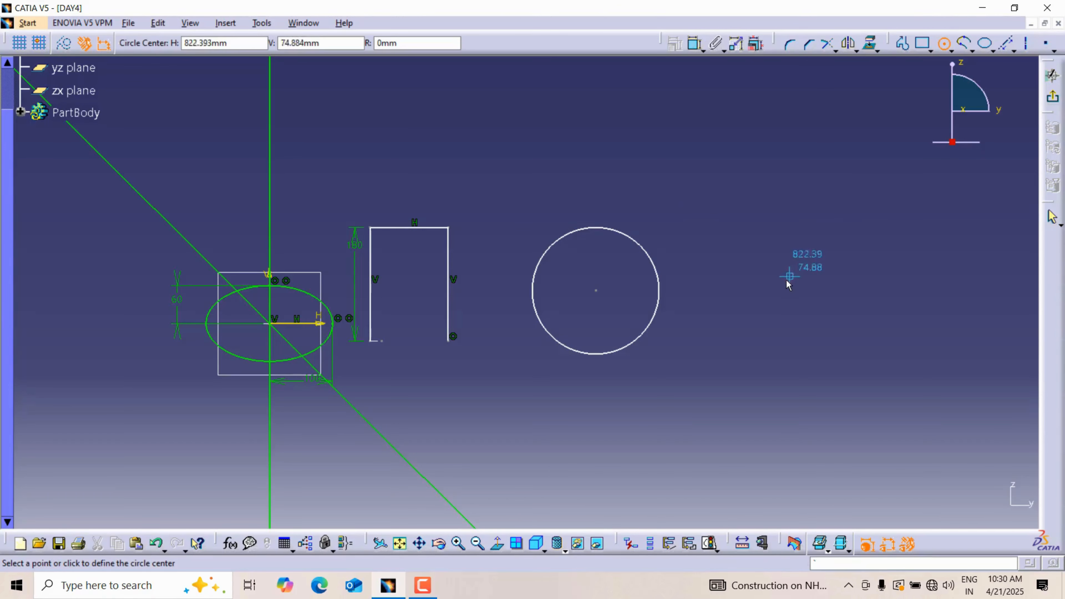
click(779, 290)
click(803, 258)
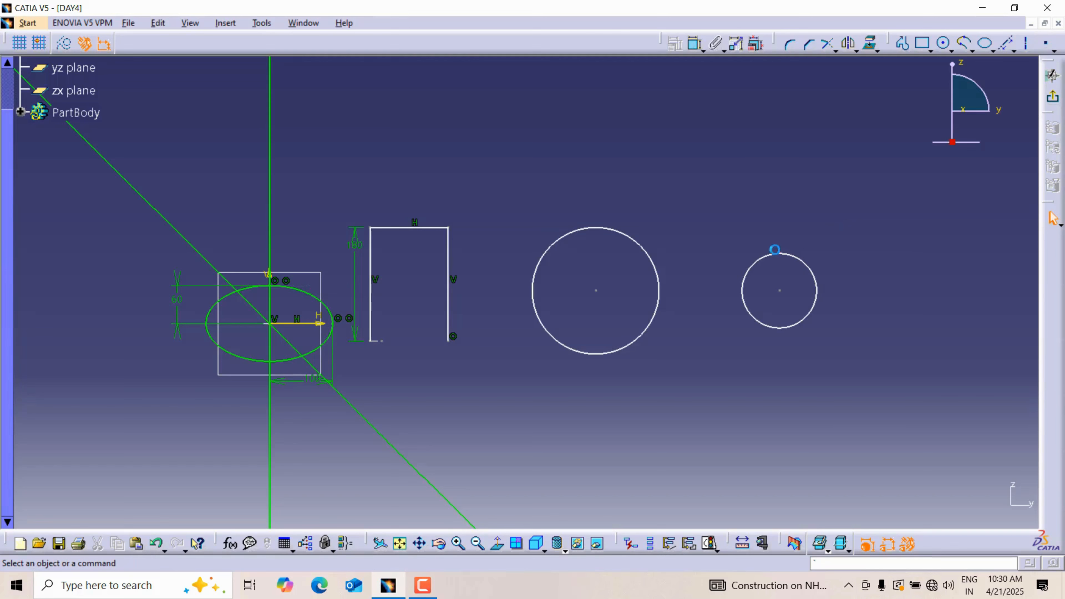
Step: Dimension the large circle's diameter and set it to 300 mm
click(694, 43)
click(615, 231)
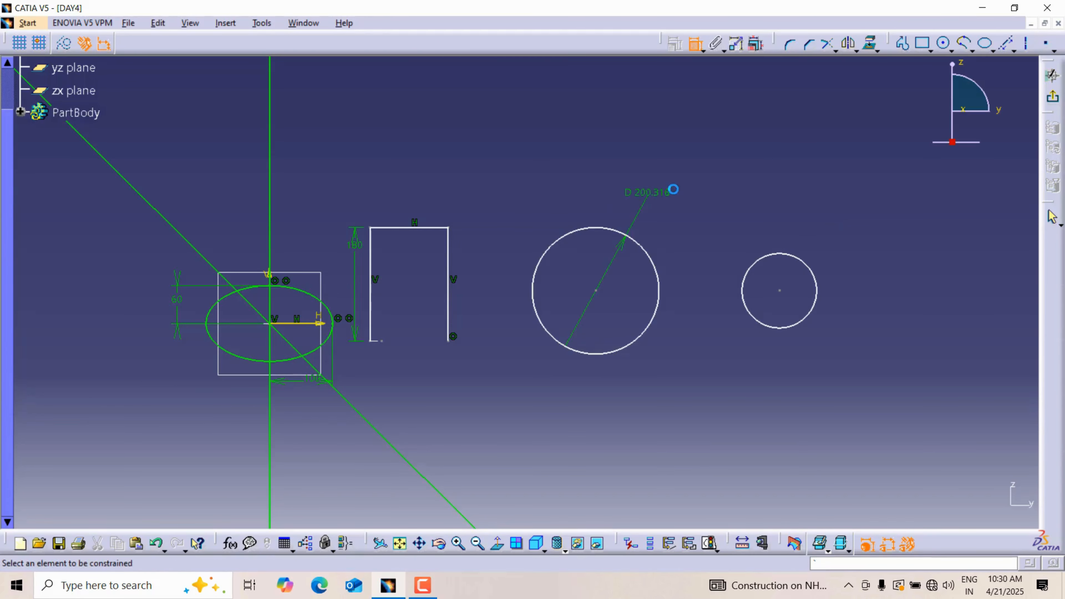
double_click(660, 192)
text(300)
key(Return)
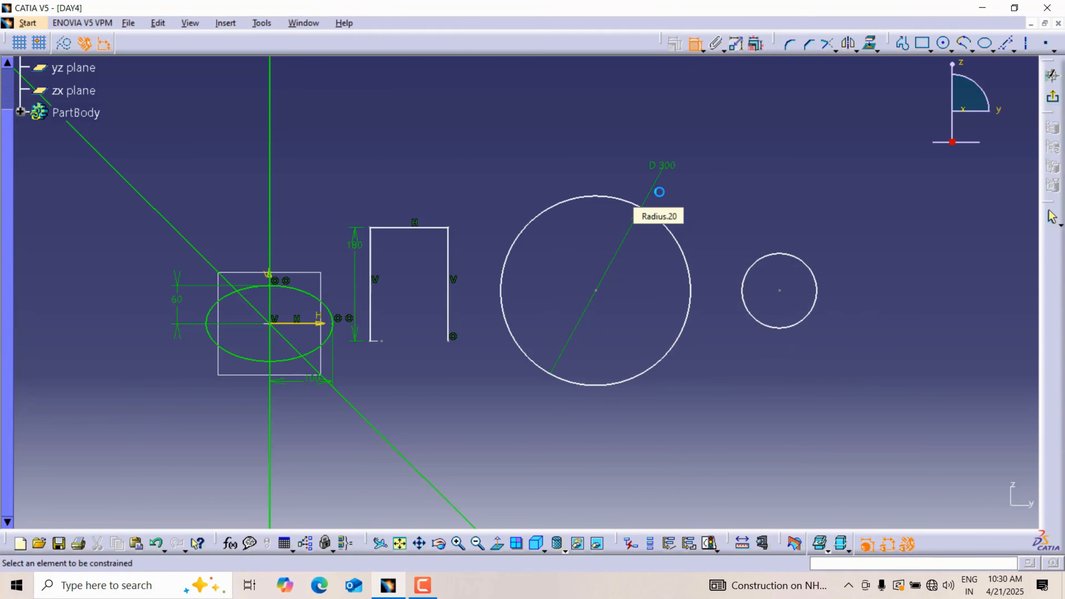
Step: Dimension the small circle's diameter and set it to 120 mm
click(758, 254)
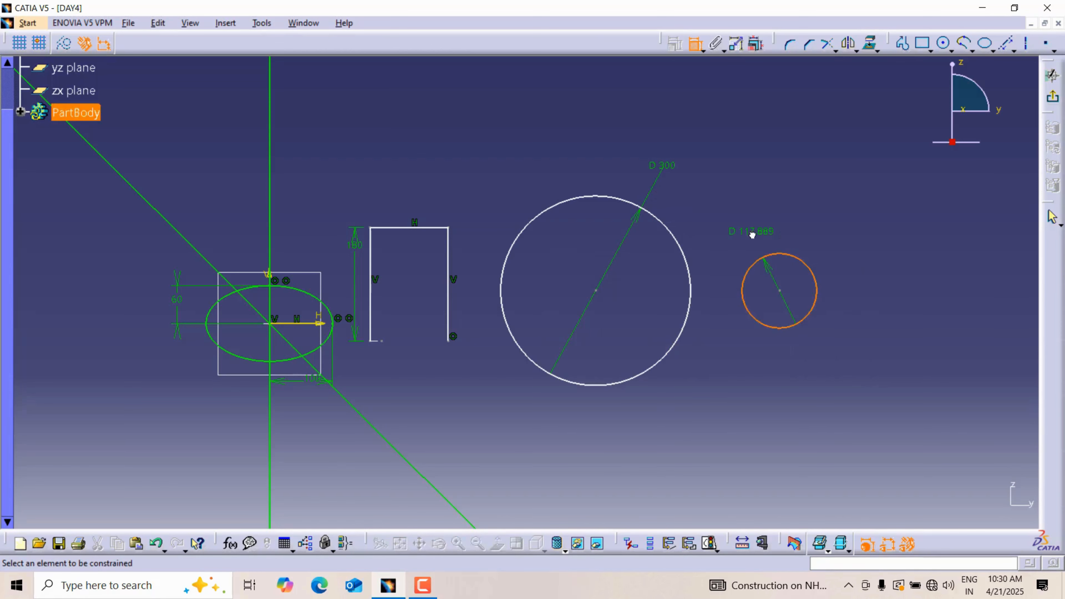
double_click(767, 231)
text(120)
key(Return)
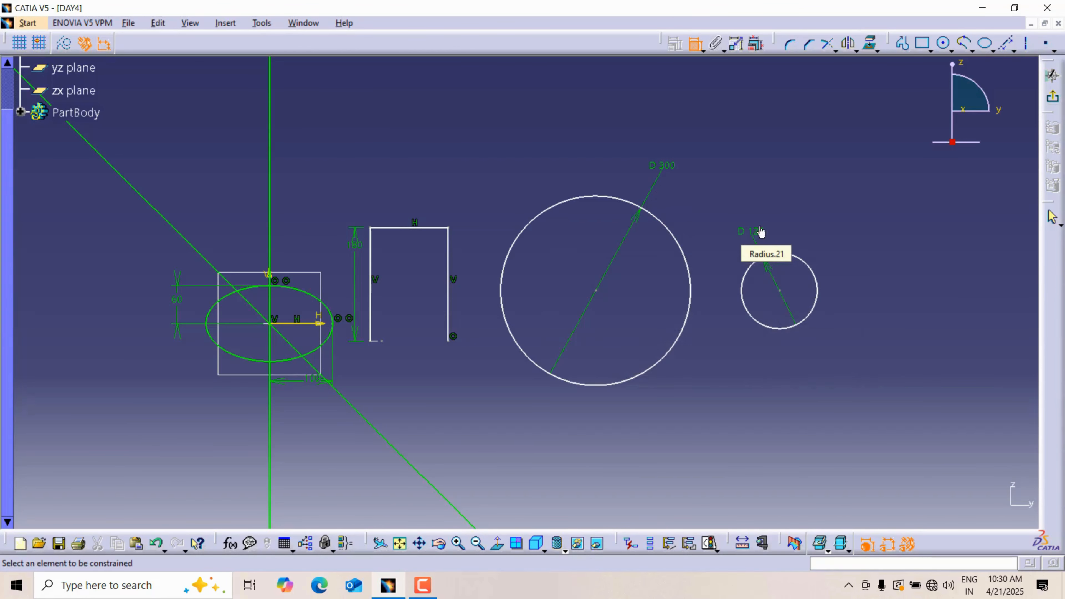
Step: Dimension the horizontal distance between the two circles' centers and set it to 300 mm
click(691, 273)
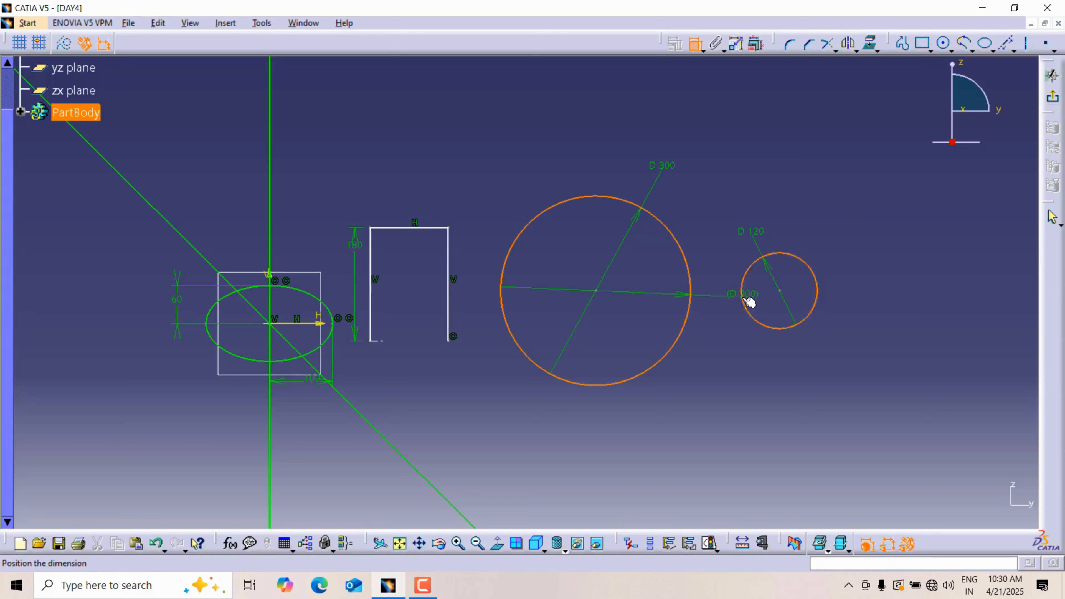
key(Escape)
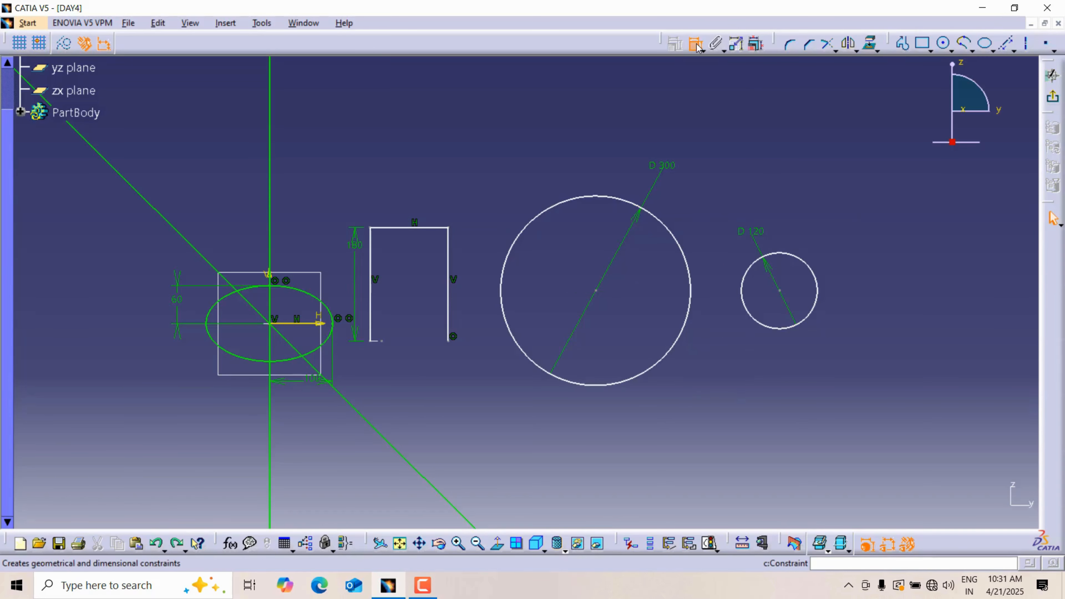
click(697, 45)
click(595, 291)
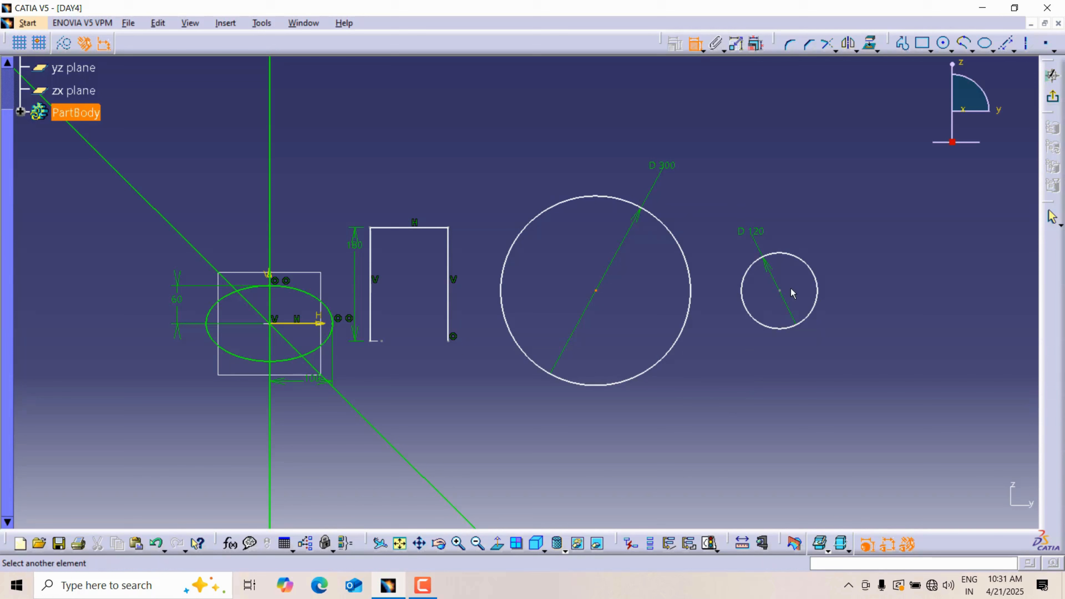
click(786, 295)
click(720, 421)
double_click(719, 421)
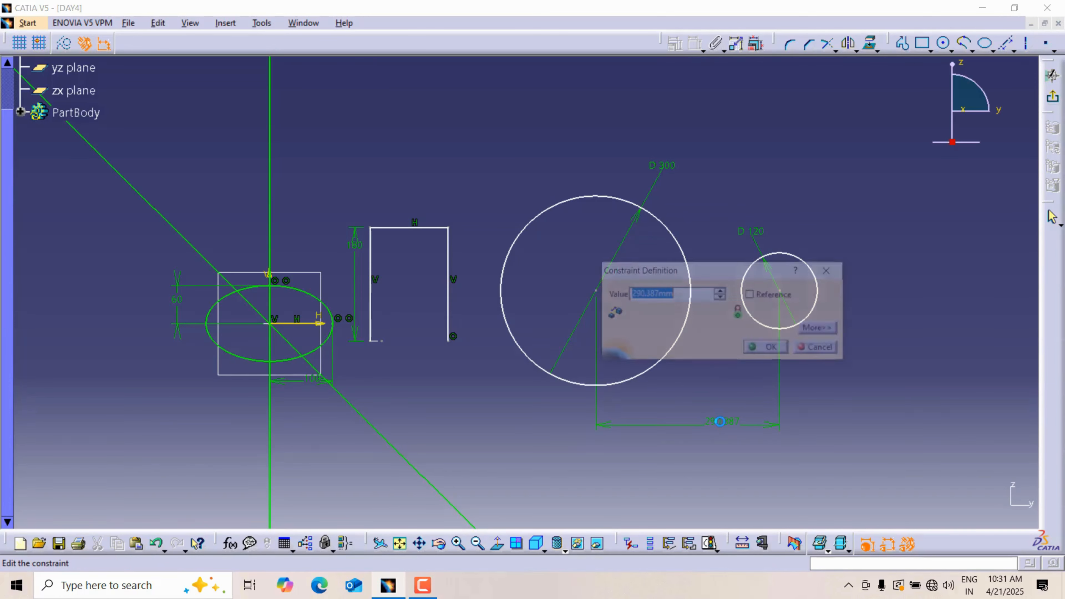
text(300)
key(Return)
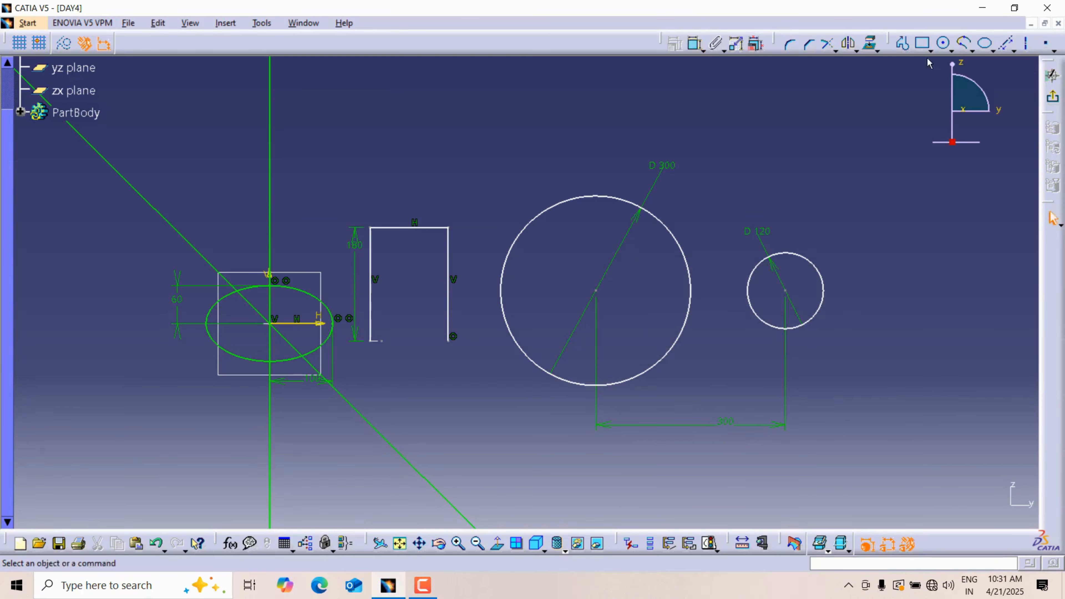
Step: Draw a line about 312 mm long from the large circle's upper edge to the small circle's upper edge
click(903, 44)
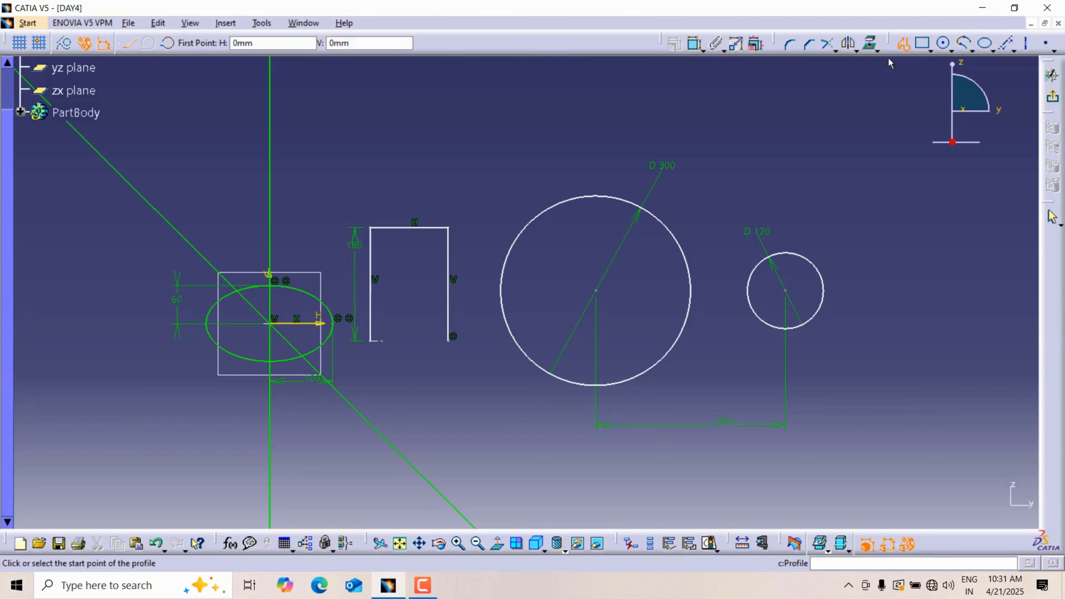
click(609, 197)
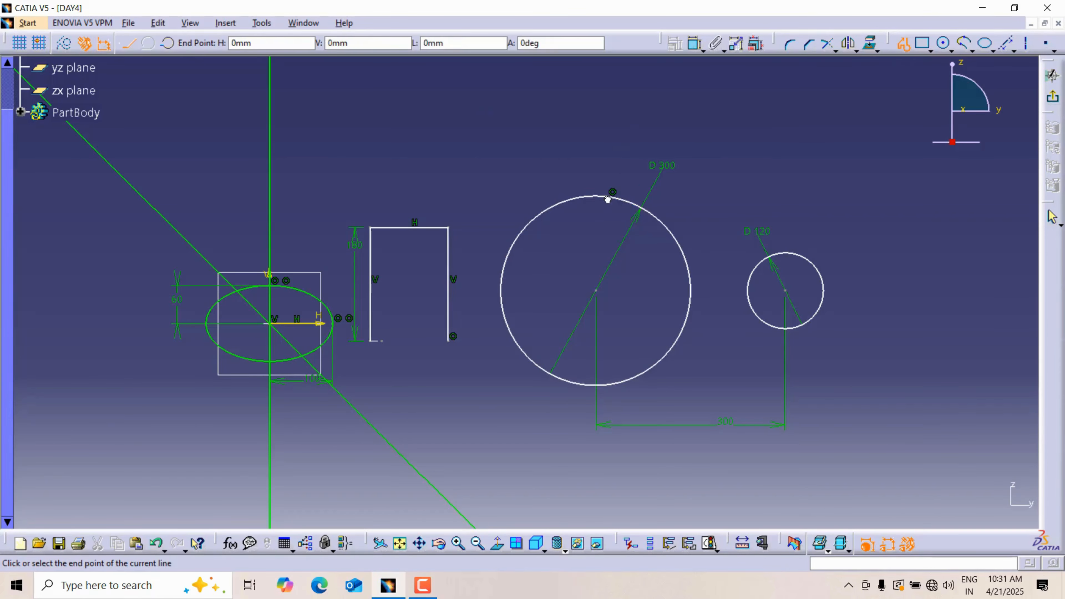
double_click(798, 254)
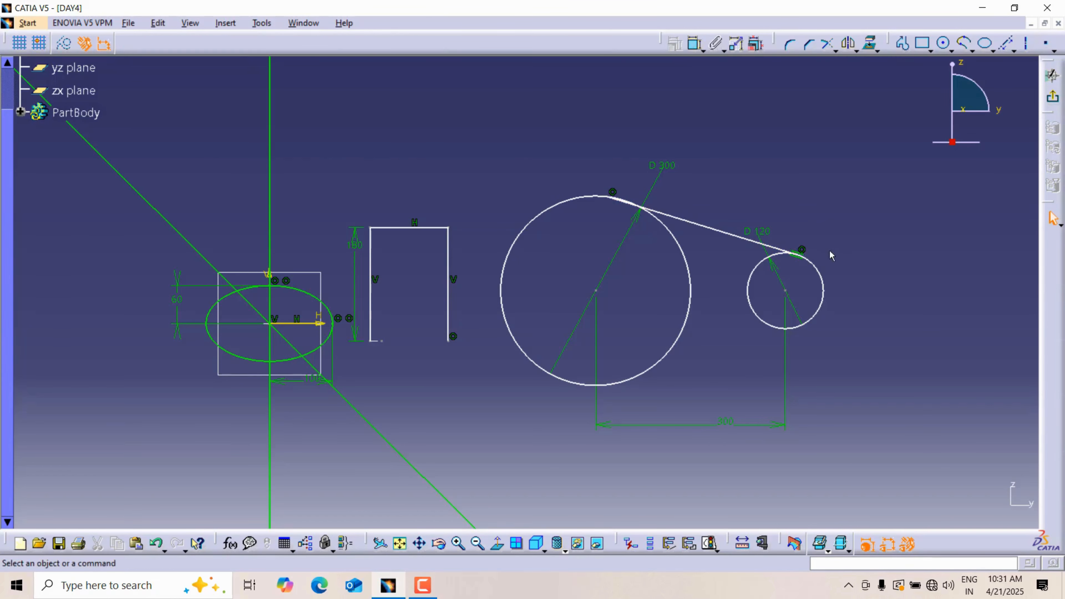
Step: Constrain the connecting line to be tangent to the large circle
click(677, 220)
ctrl+click(670, 230)
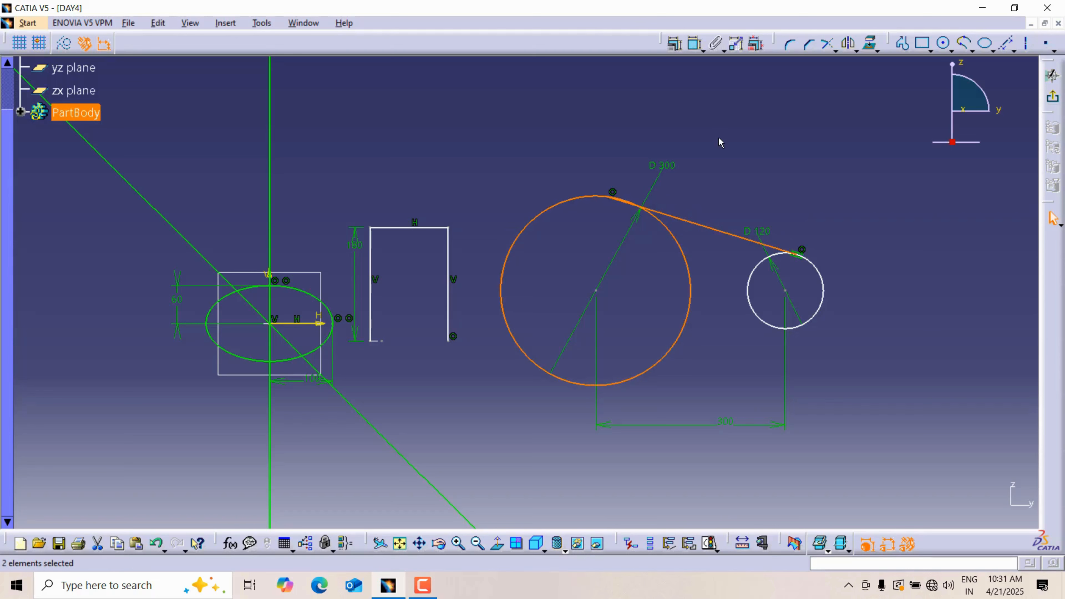
click(673, 44)
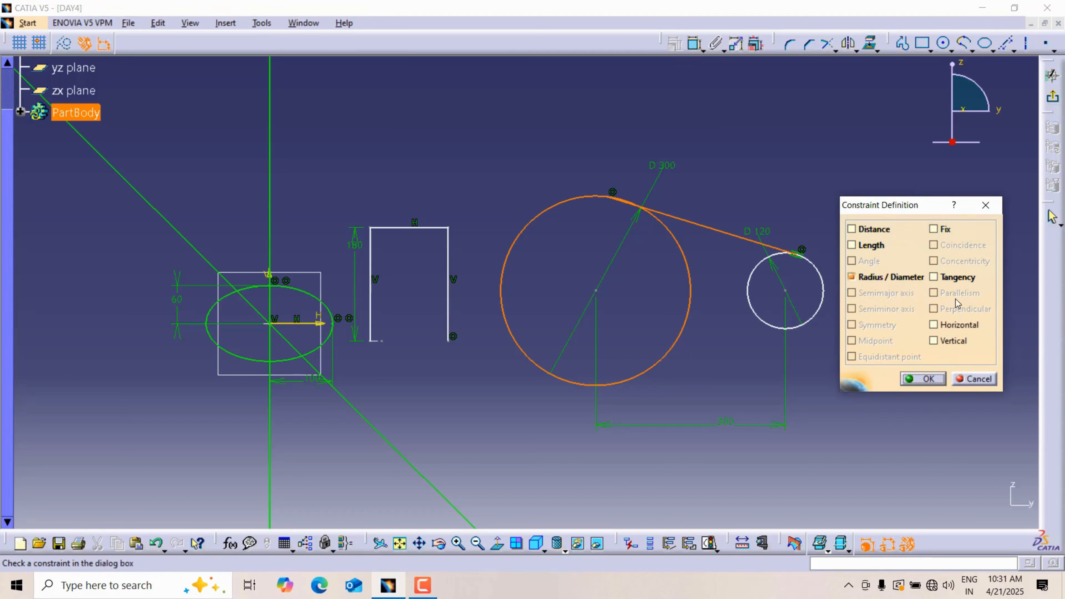
click(953, 277)
click(922, 379)
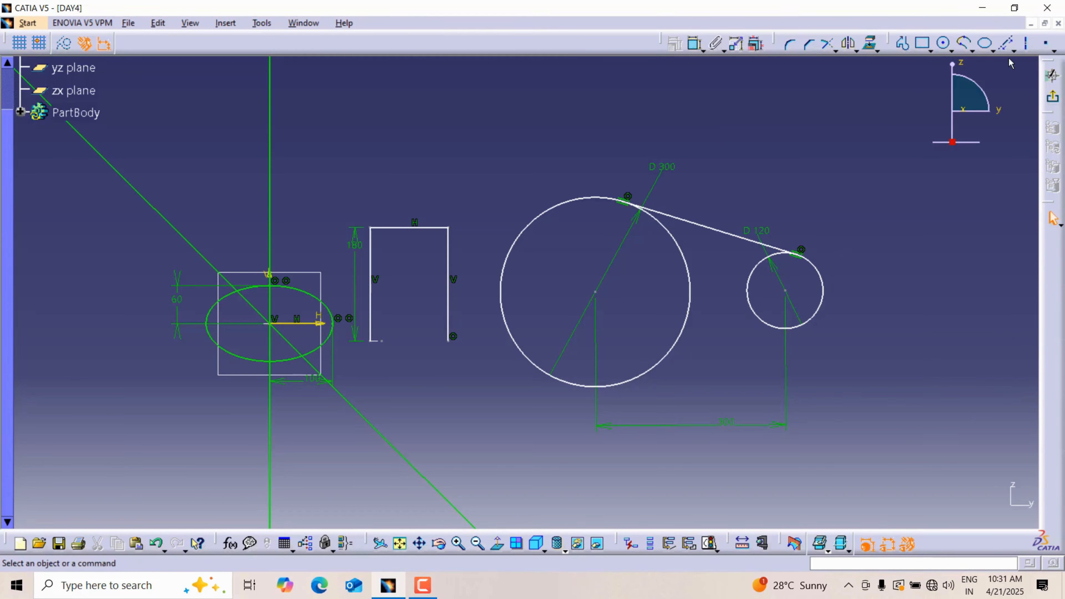
Step: Create a bi-tangent line between the lower edges of the large and small circles
click(1013, 50)
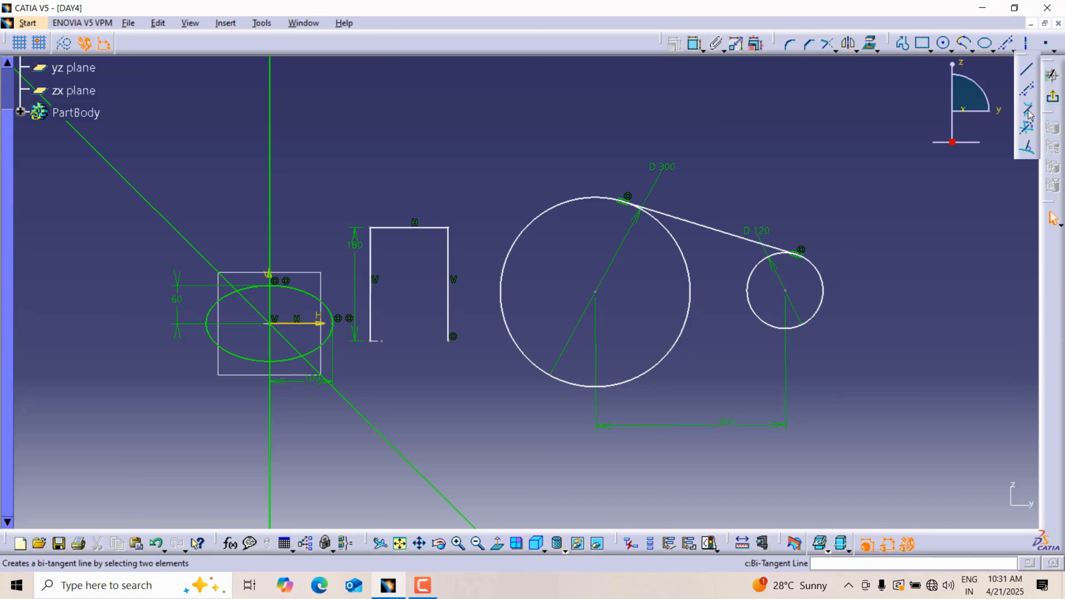
click(1028, 114)
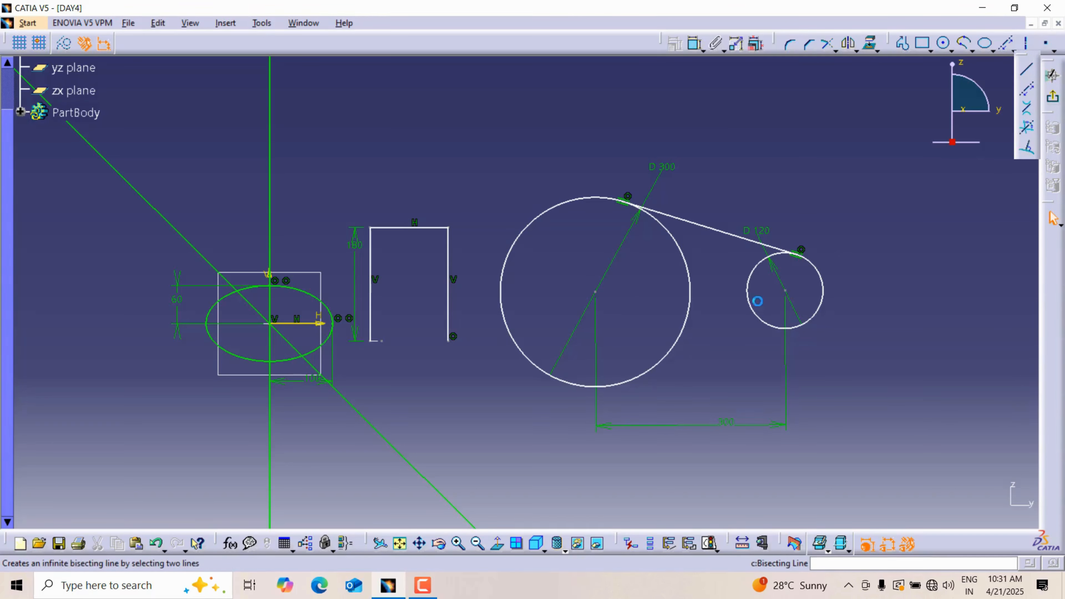
click(624, 390)
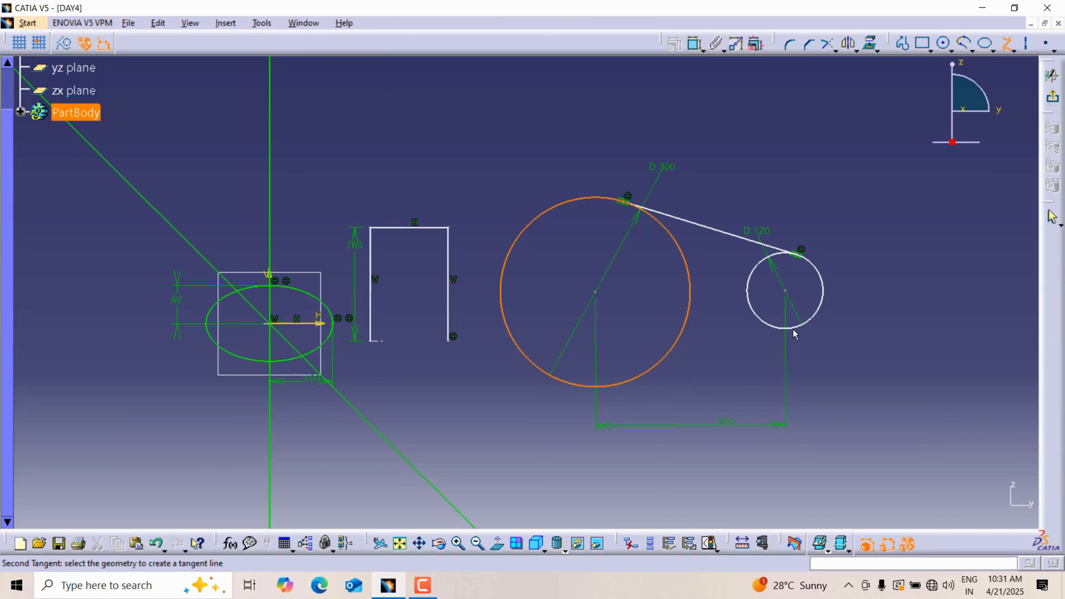
click(802, 329)
mouse_move(837, 361)
middle_down()
mouse_move(764, 350)
mouse_move(672, 356)
middle_up()
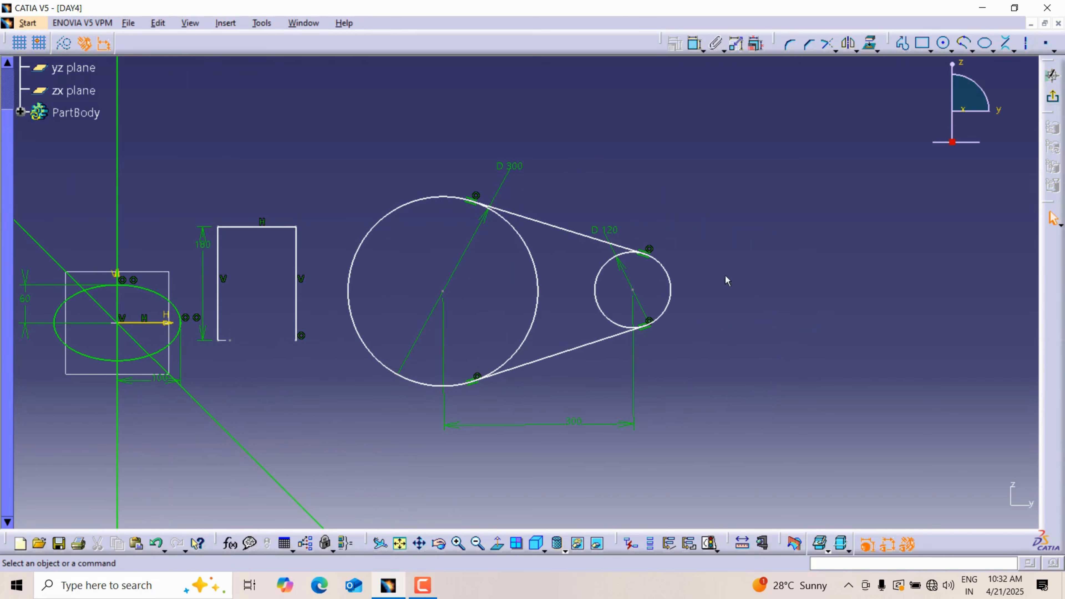
Step: Replace the upper connecting line with a bi-tangent line between the two circles' upper edges
ctrl+middle_drag(708, 261, 700, 228)
click(578, 205)
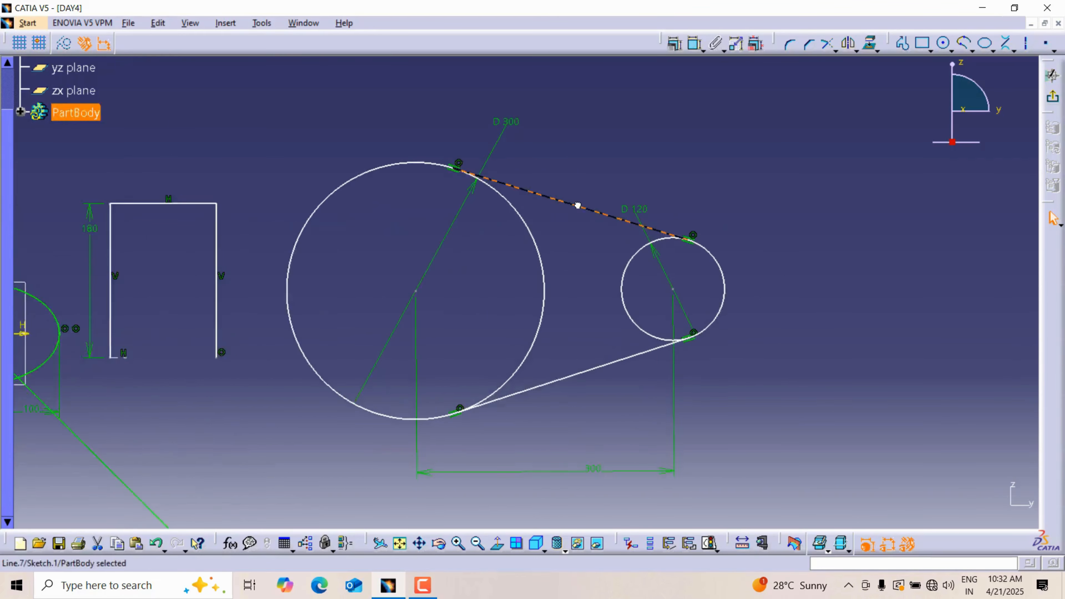
key(Delete)
click(1006, 43)
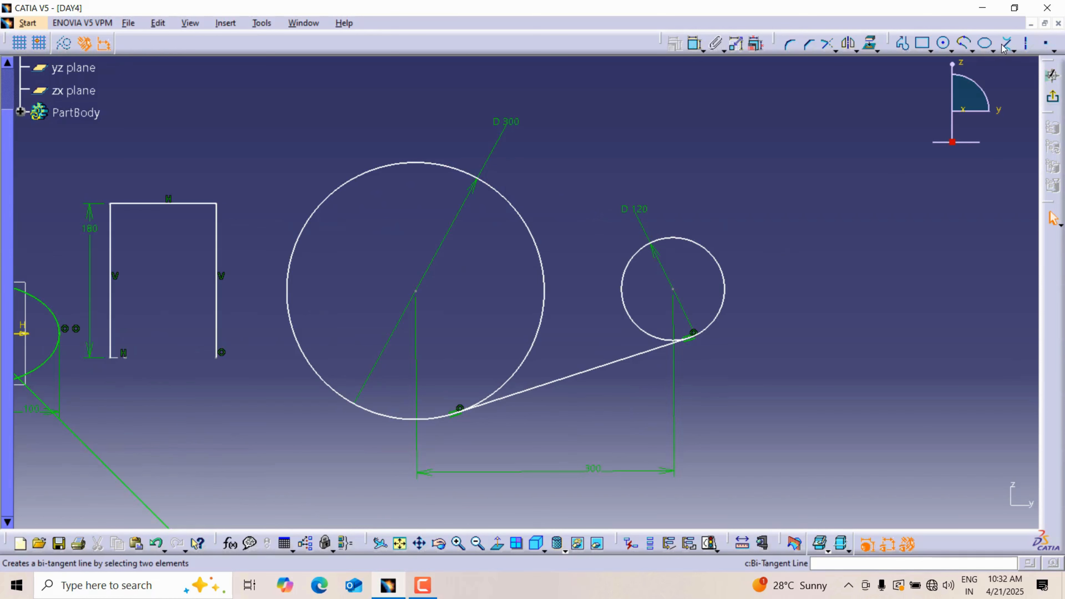
click(424, 161)
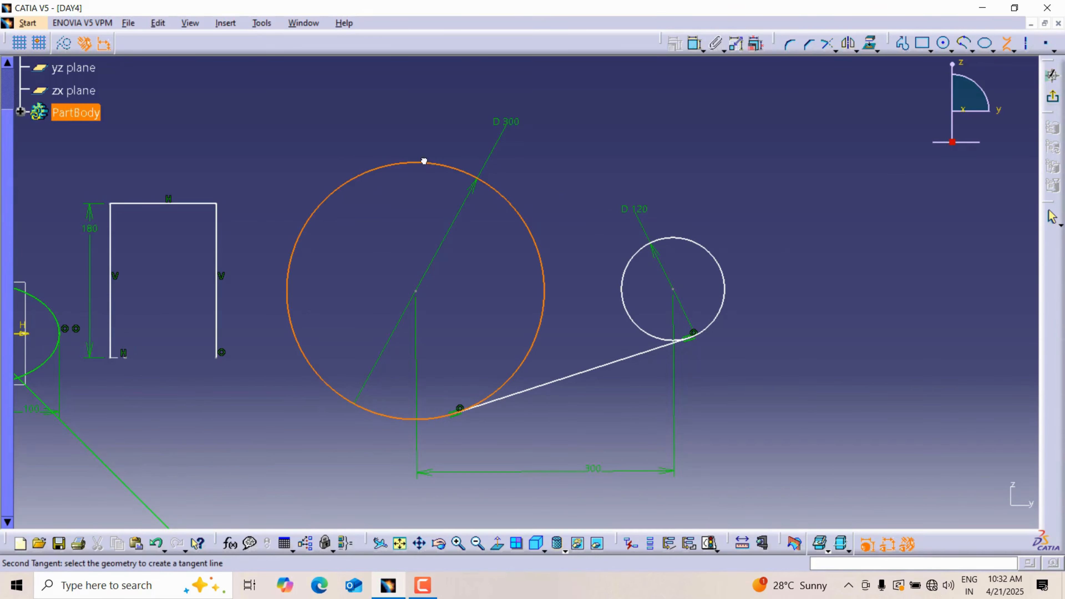
click(701, 241)
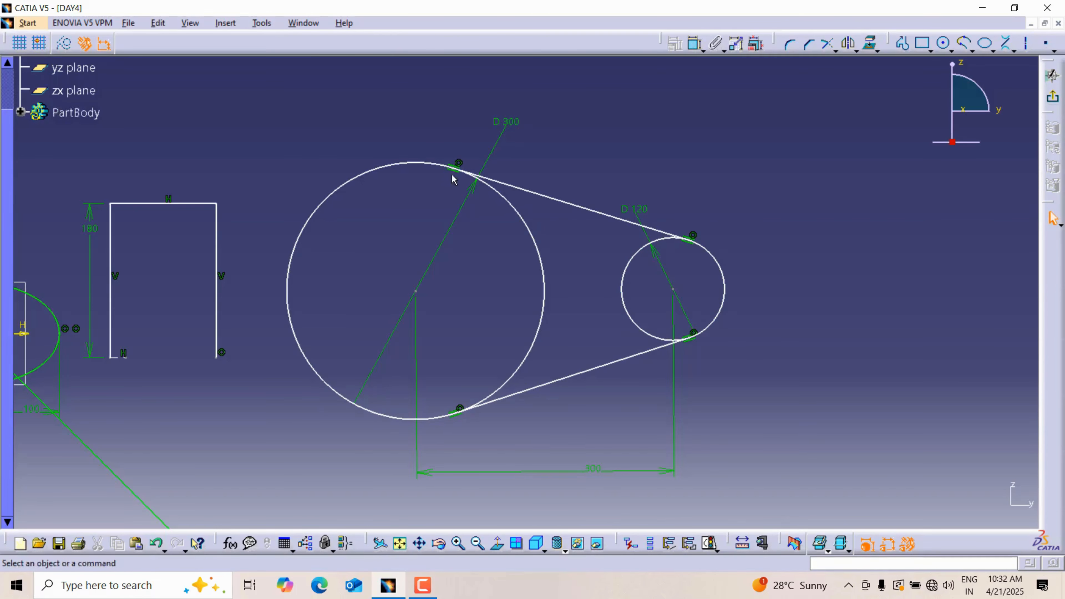
Step: Add an inner bi-tangent line from the large circle's upper edge to the small circle's lower edge
click(1006, 43)
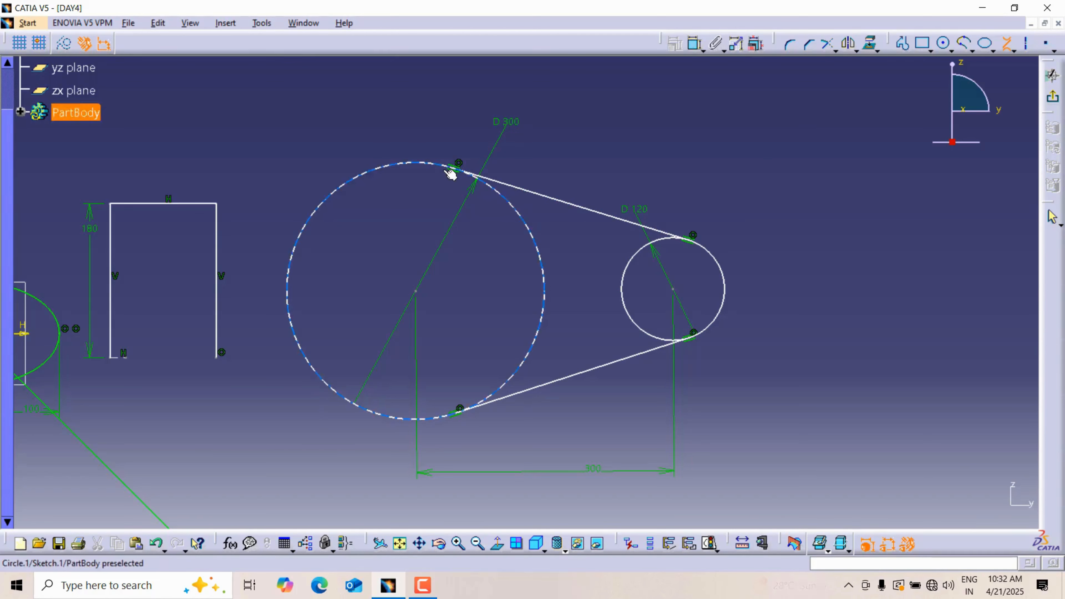
click(427, 163)
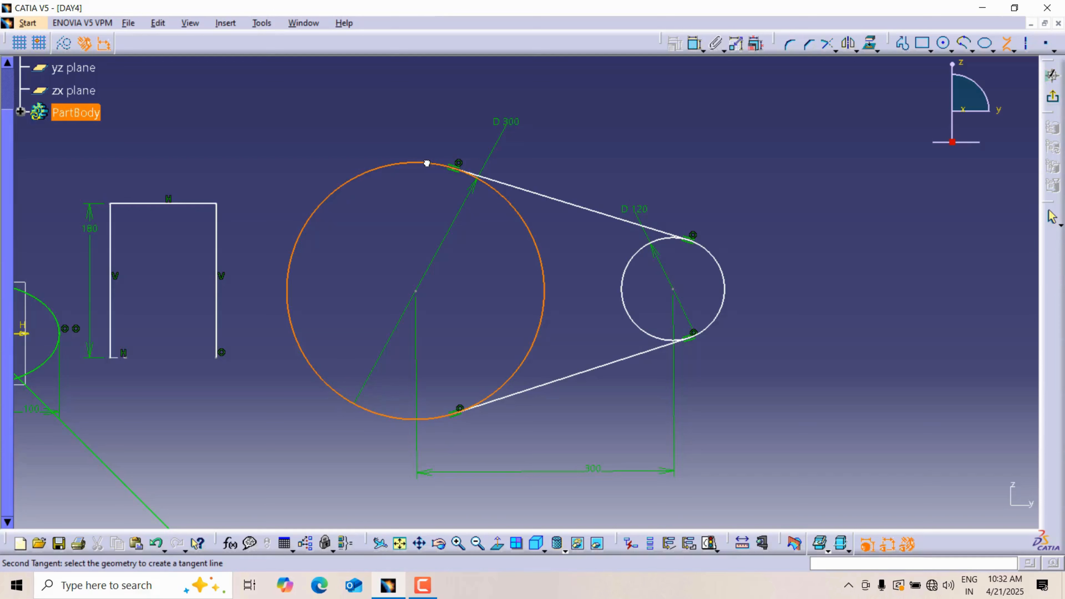
click(652, 335)
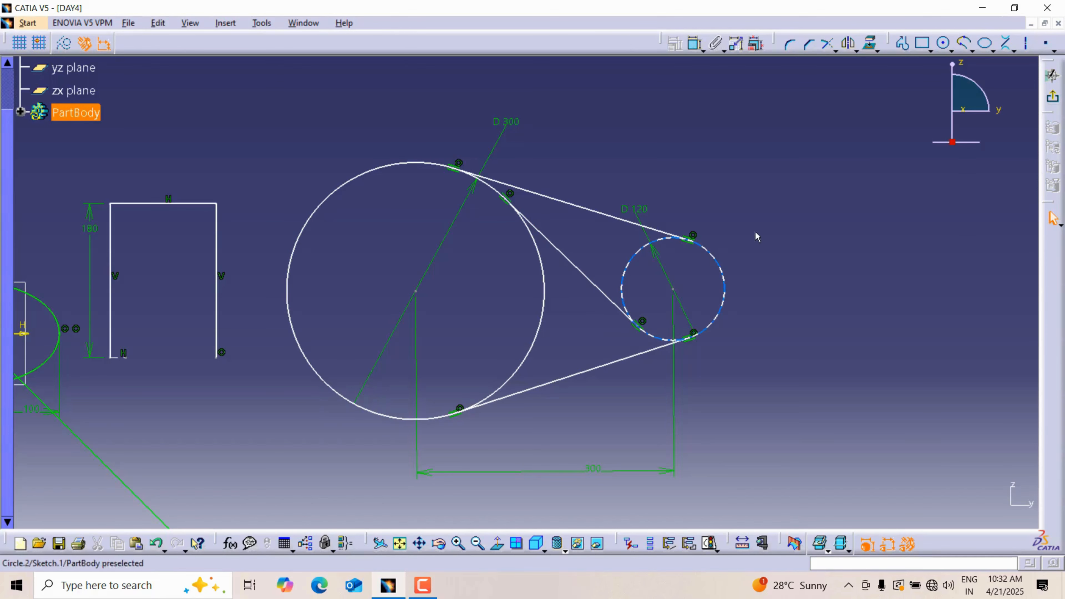
Step: Add a crossing bi-tangent line from the small circle's upper edge to the large circle's lower edge
click(1014, 51)
click(1023, 99)
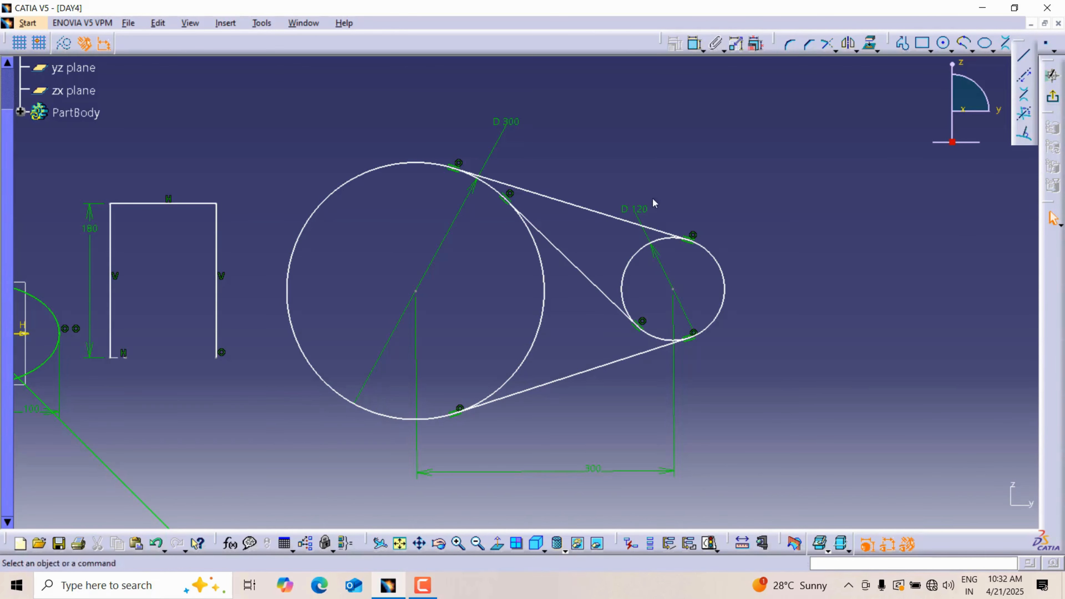
click(644, 248)
click(524, 370)
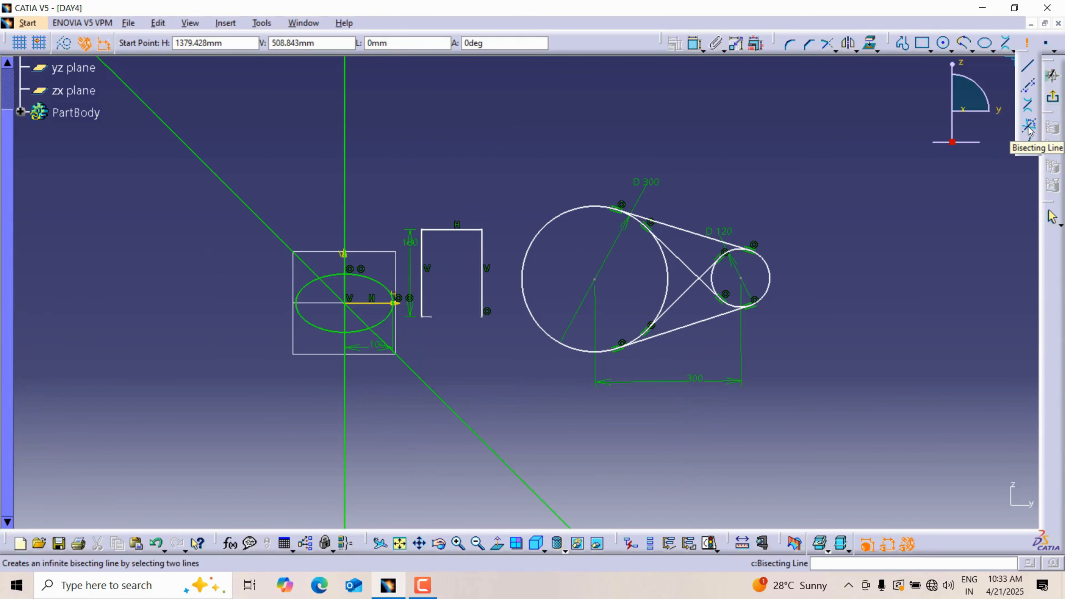
Step: Create a bisecting line between the diagonal and vertical infinite lines, and delete it
click(1027, 127)
mouse_move(471, 154)
middle_down()
mouse_move(557, 205)
mouse_move(564, 226)
middle_up()
click(293, 225)
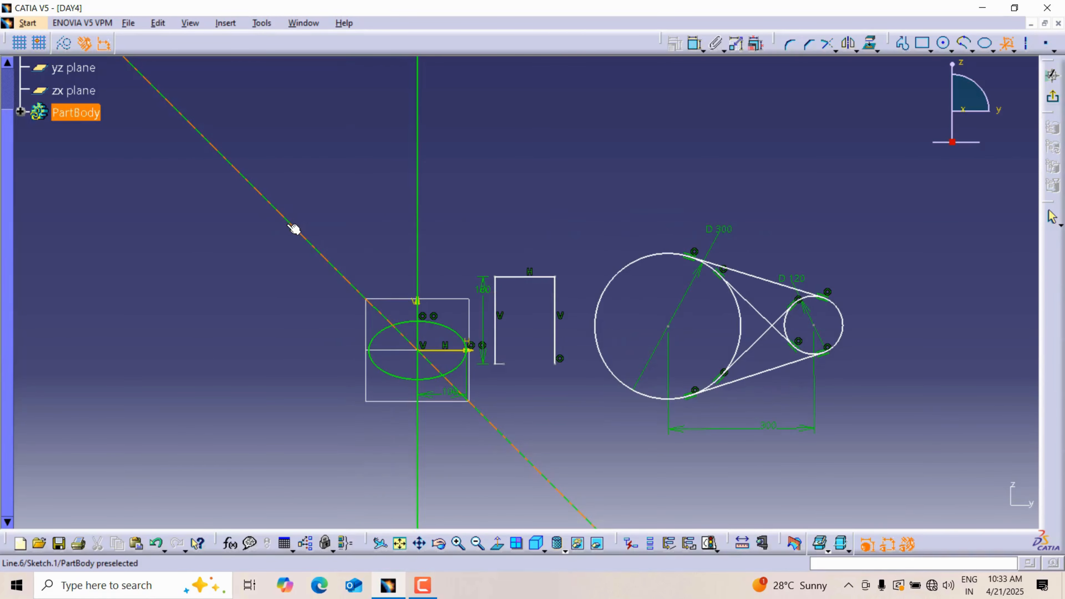
click(418, 214)
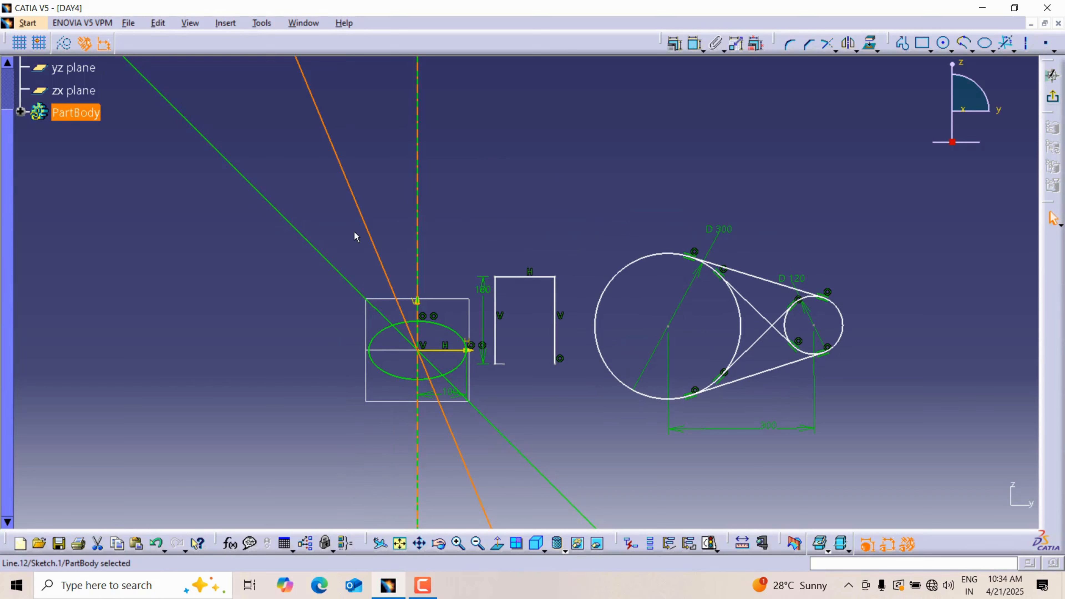
click(548, 205)
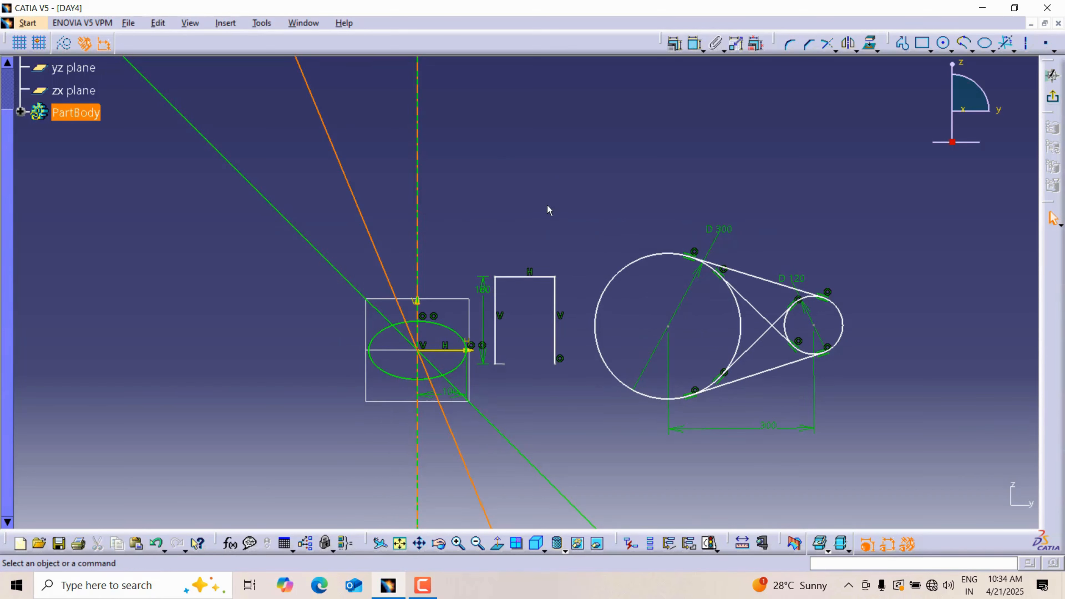
key(Delete)
Step: Create a bisecting line from the vertical infinite line and the diagonal infinite line
click(1014, 51)
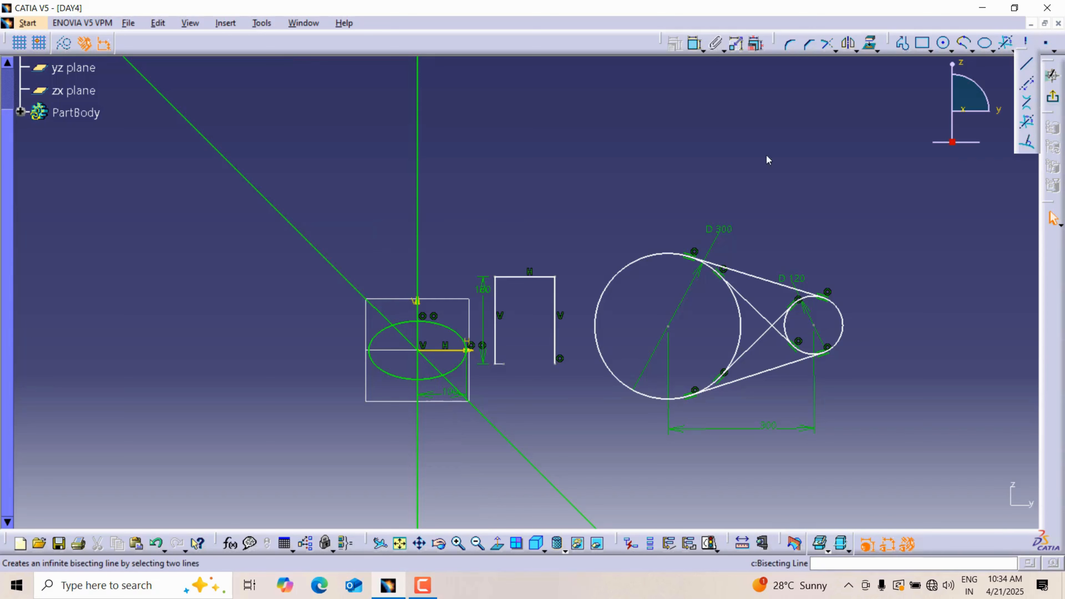
click(416, 196)
click(305, 234)
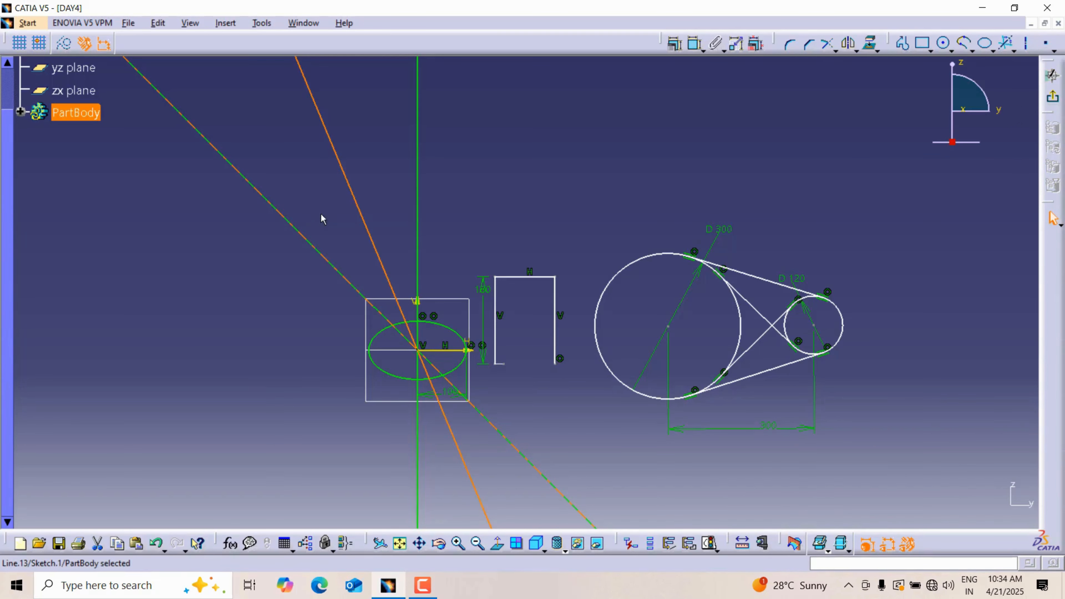
click(692, 134)
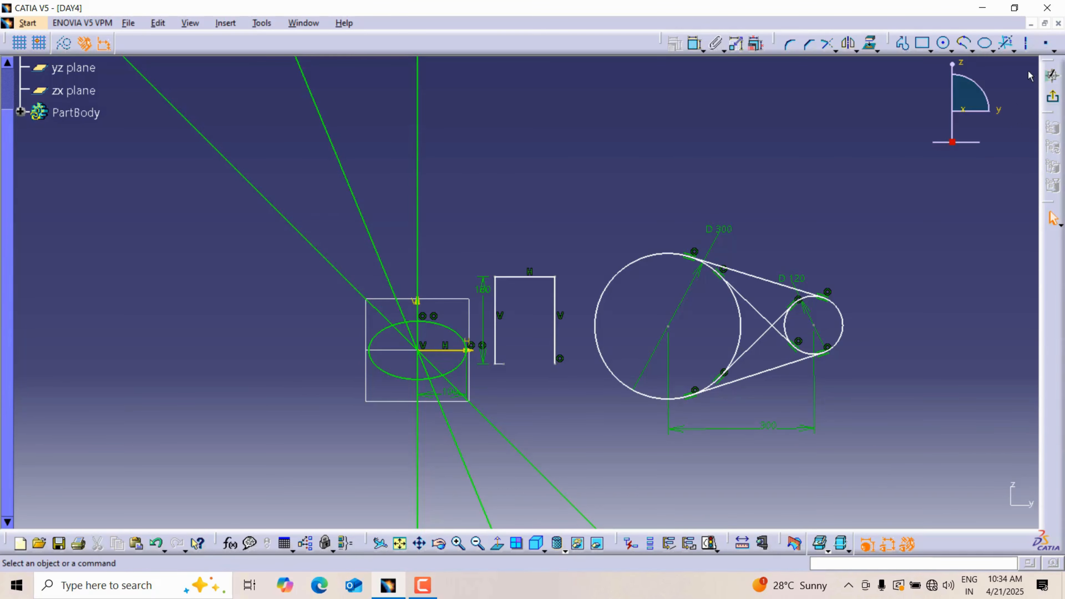
Step: Draw a Line Normal To Curve outward from the upper-left edge of the large circle
click(1014, 51)
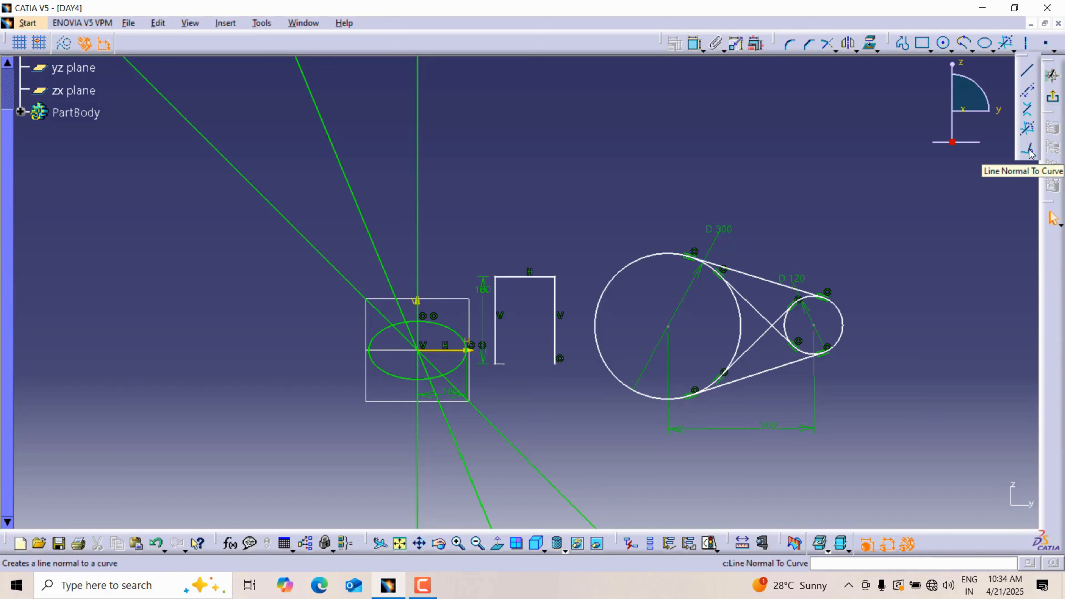
click(1028, 152)
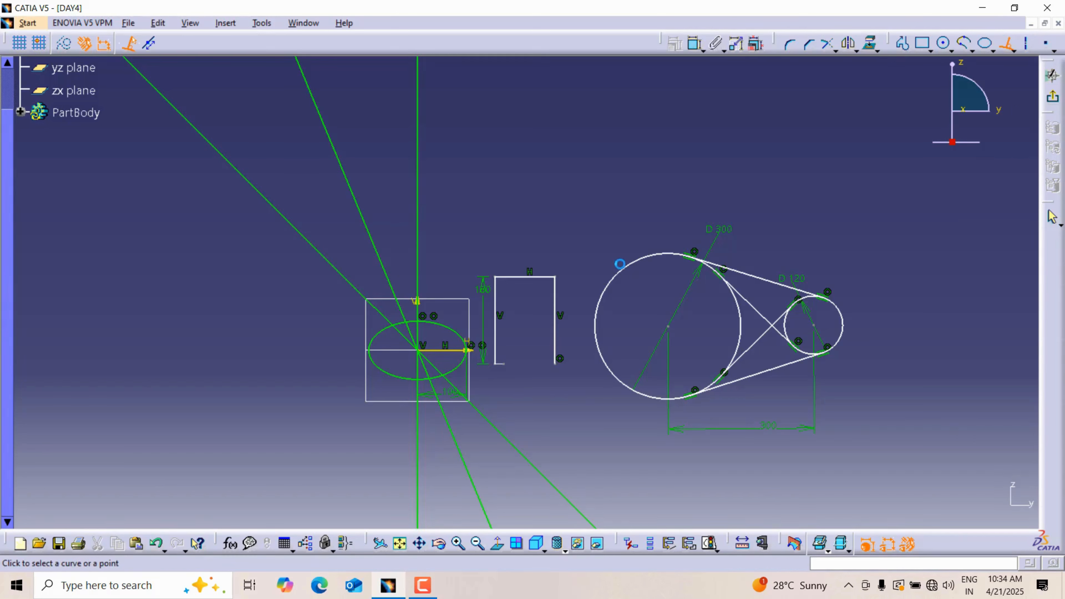
click(635, 265)
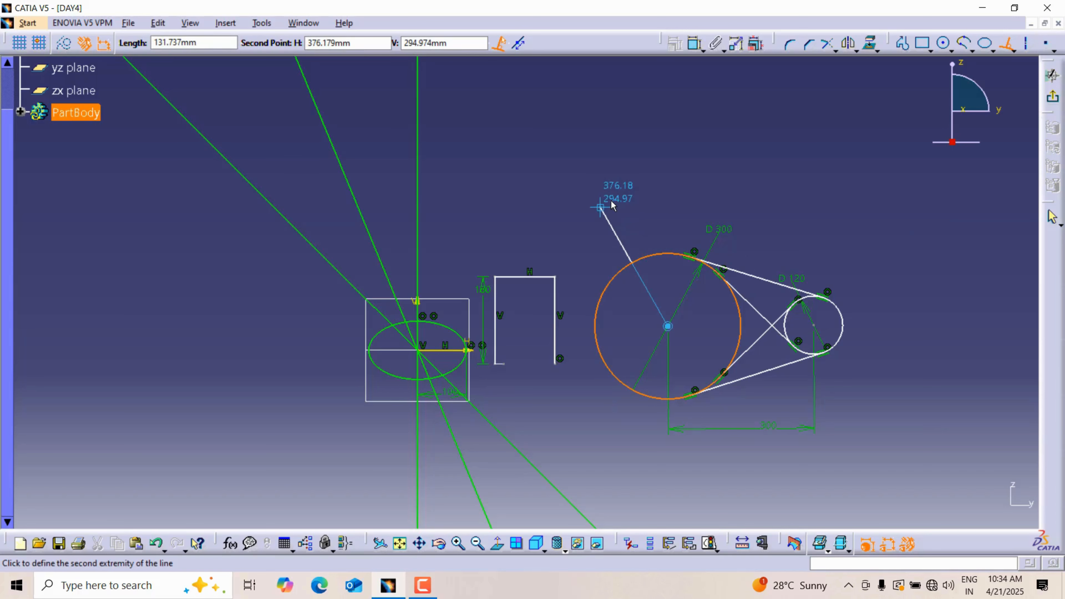
click(597, 201)
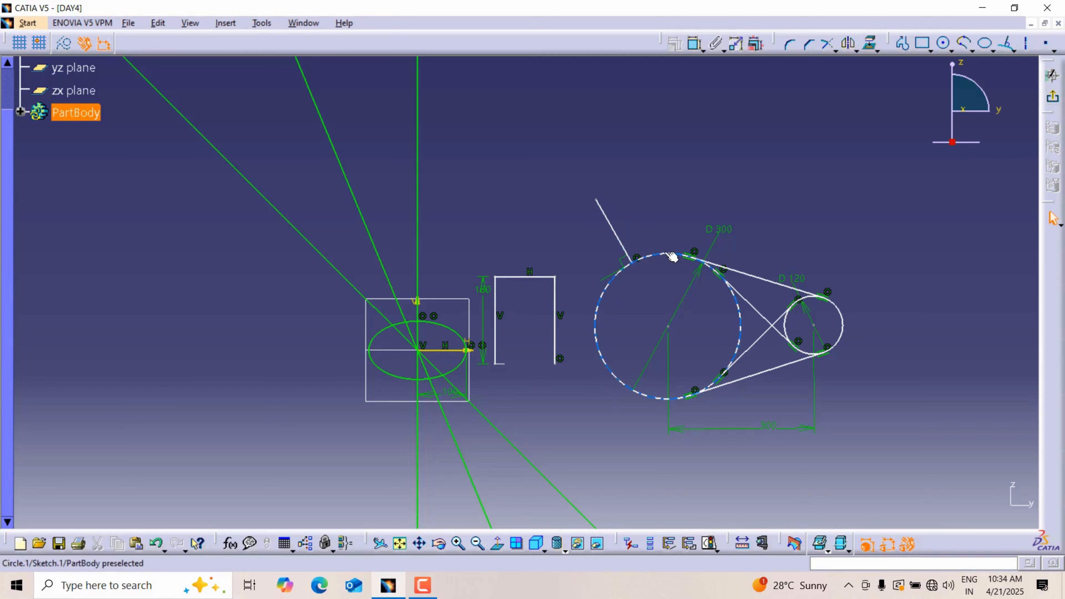
ctrl+middle_drag(629, 268, 646, 247)
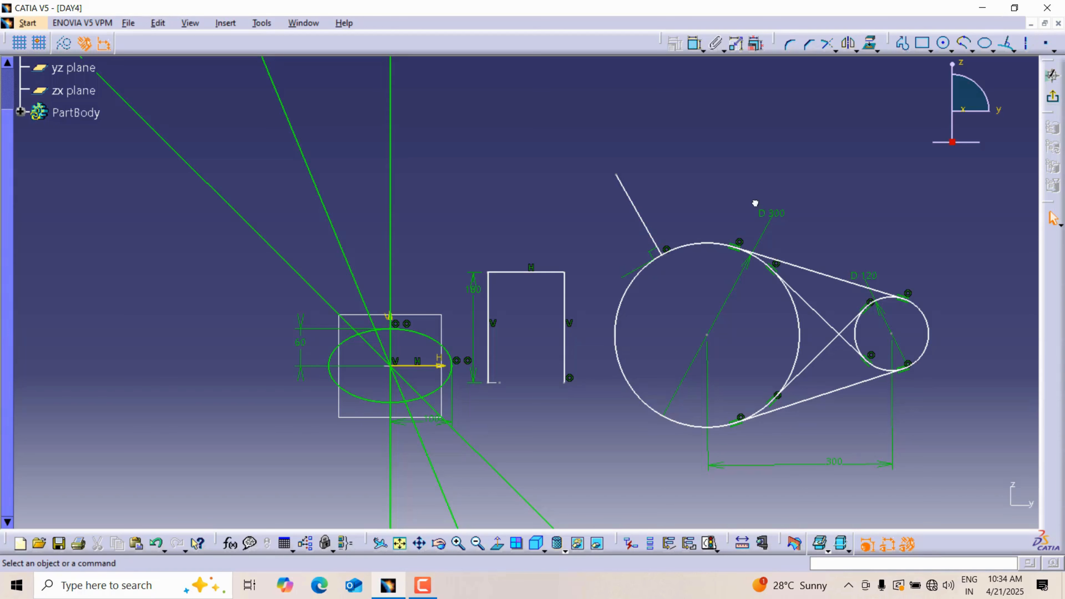
Step: Draw a Line Normal To Curve outward from the right edge of the small circle
click(1008, 47)
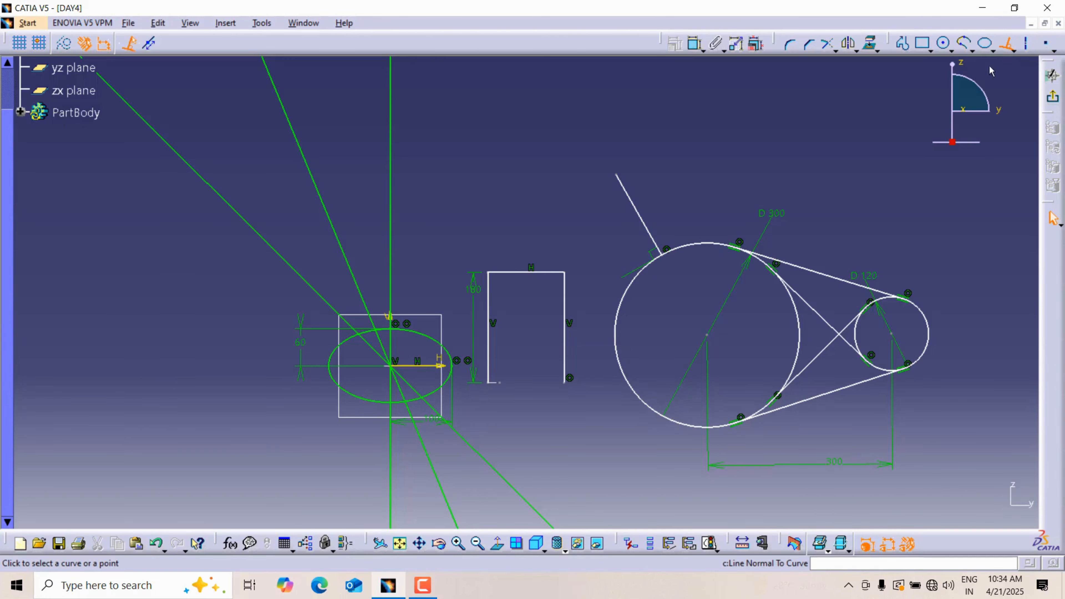
middle_drag(931, 312, 614, 310)
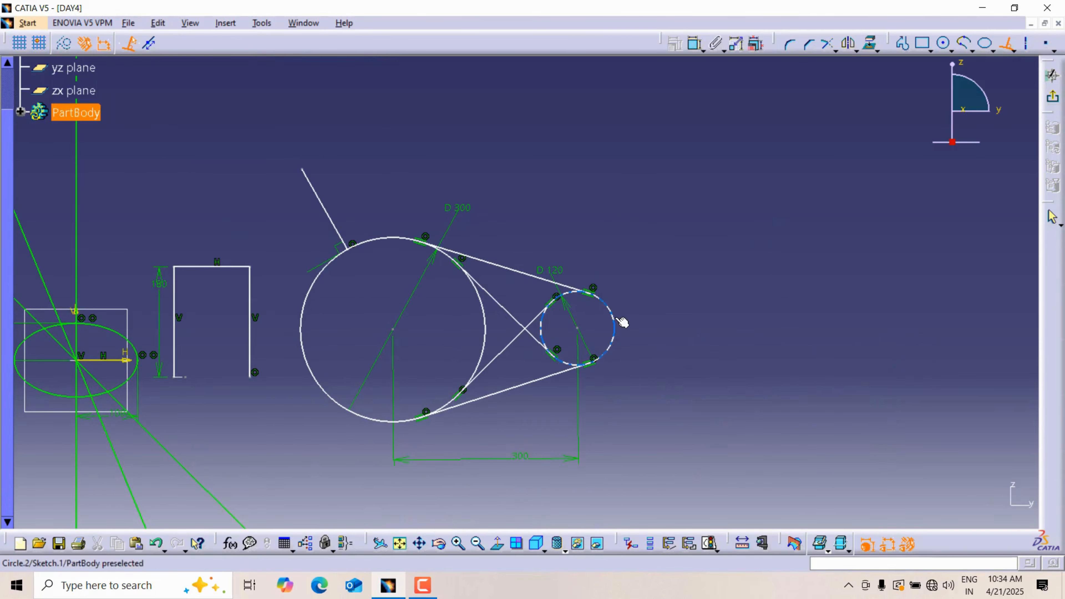
click(615, 317)
click(697, 295)
click(717, 285)
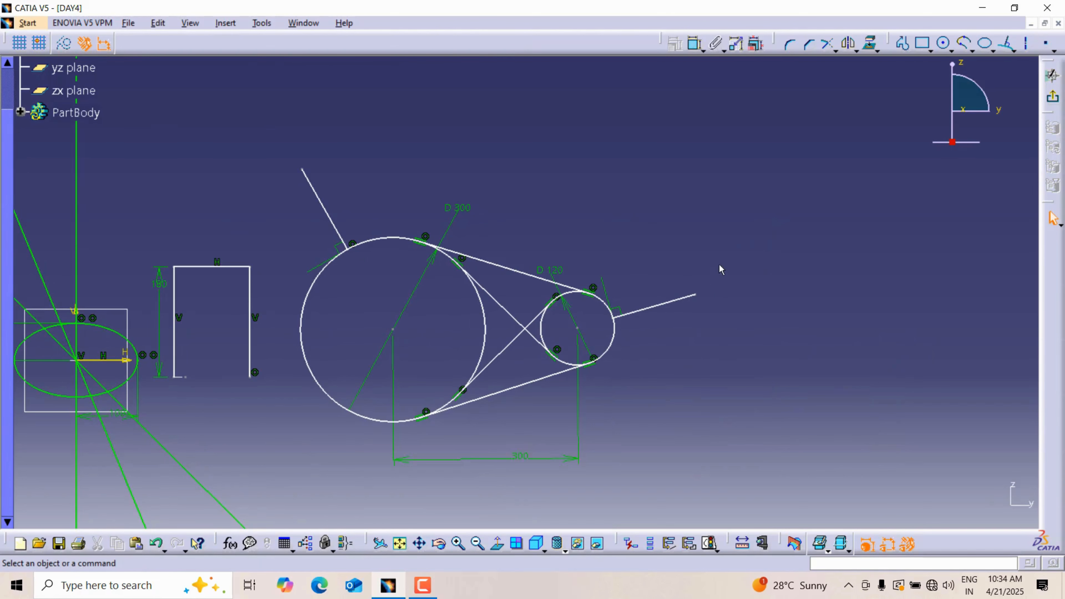
middle_drag(715, 260, 820, 273)
Step: Draw a horizontal axis line about 380 mm long above the two circles
click(1028, 46)
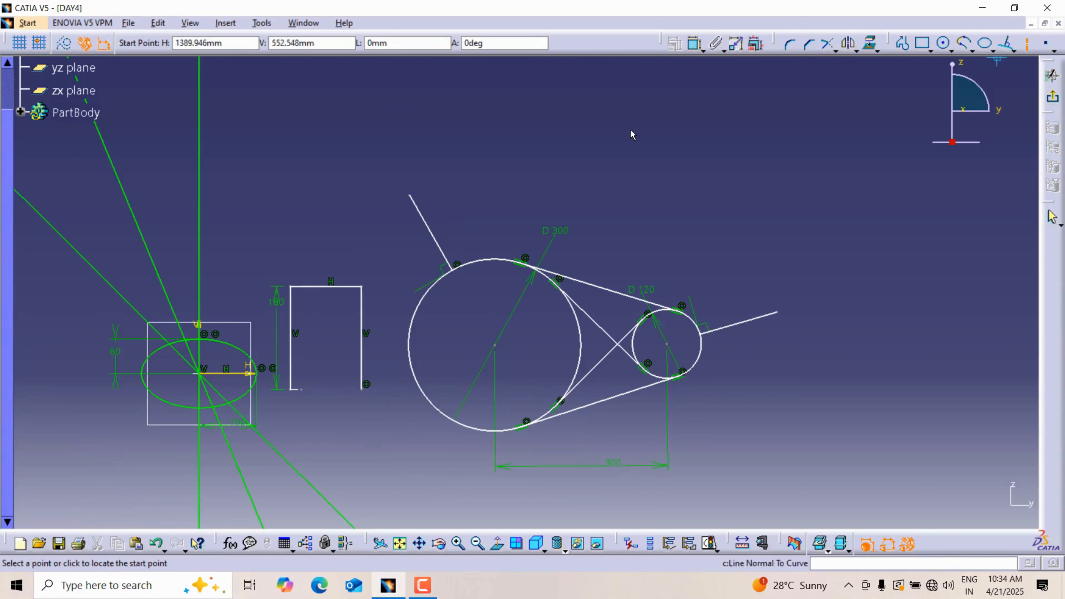
click(449, 106)
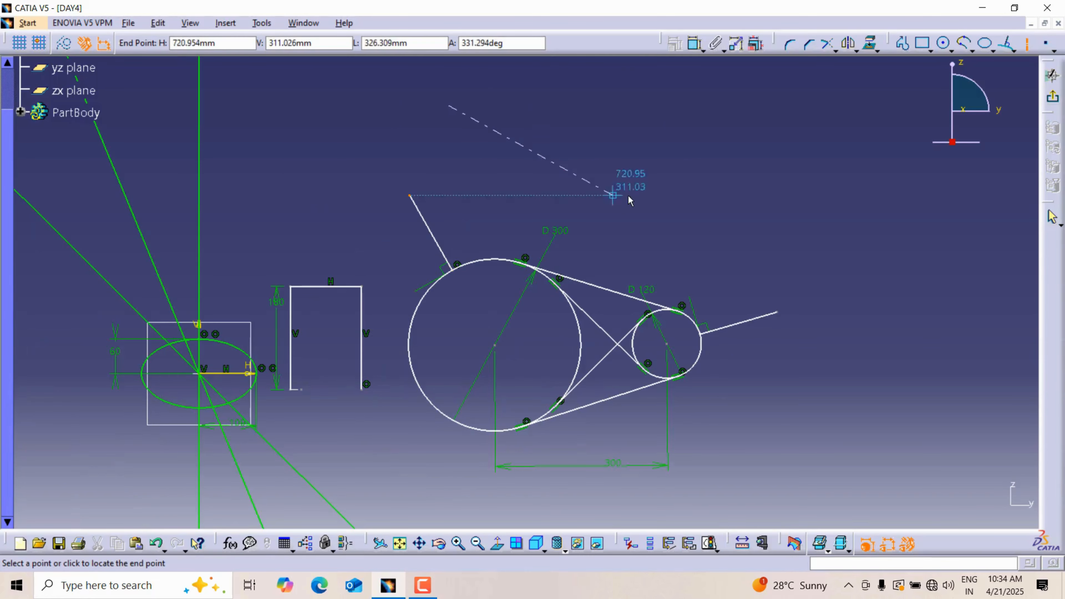
click(666, 107)
Step: Tilt the sketch out of its plane and restore the view normal to it
click(666, 213)
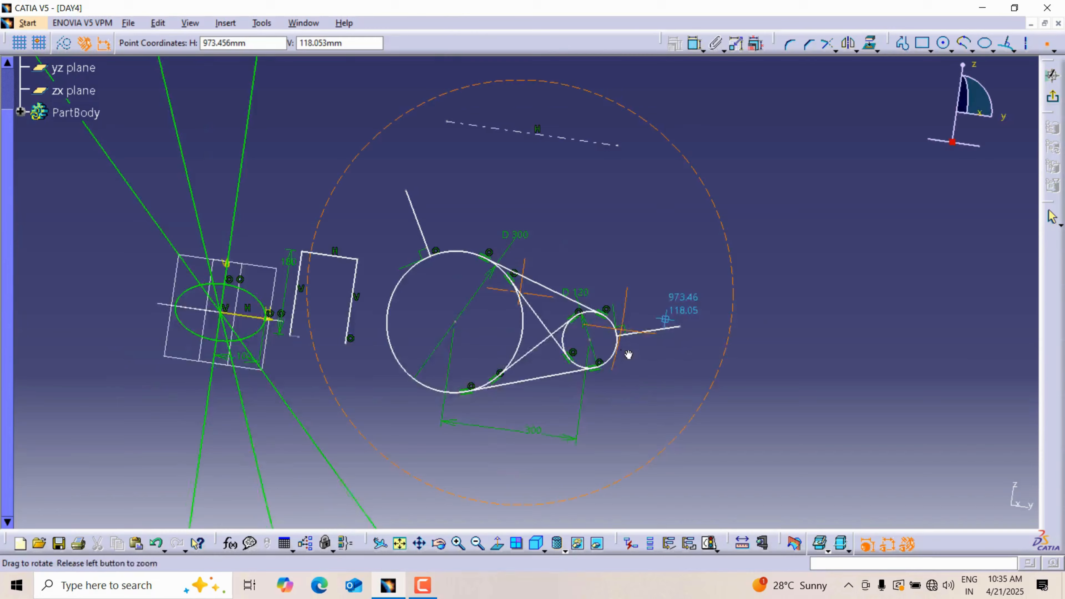
mouse_move(628, 355)
middle_down()
mouse_move(636, 326)
mouse_move(595, 316)
middle_up()
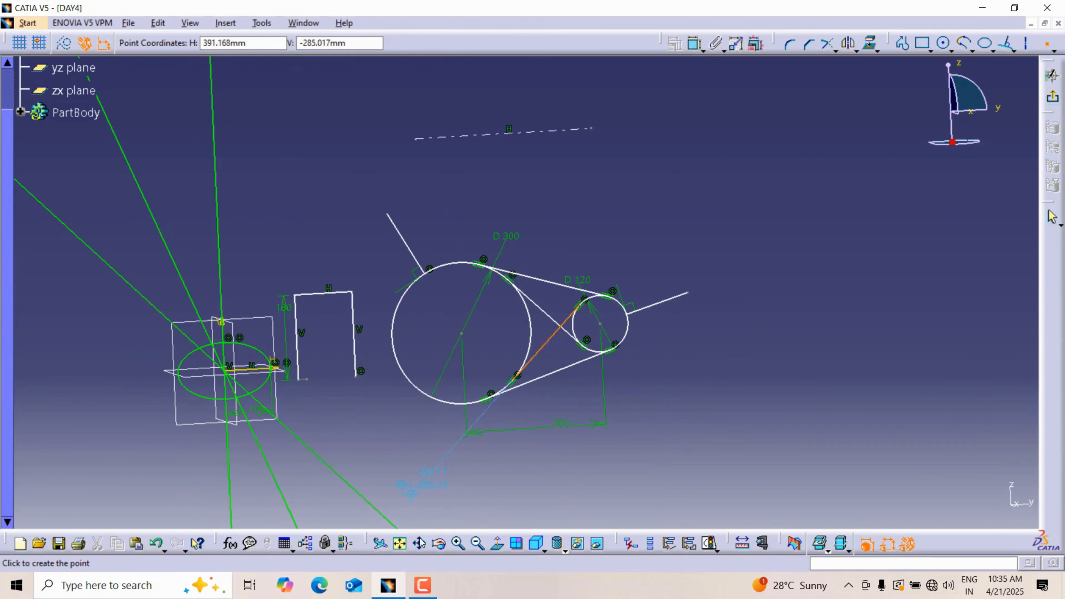
drag(366, 544, 461, 466)
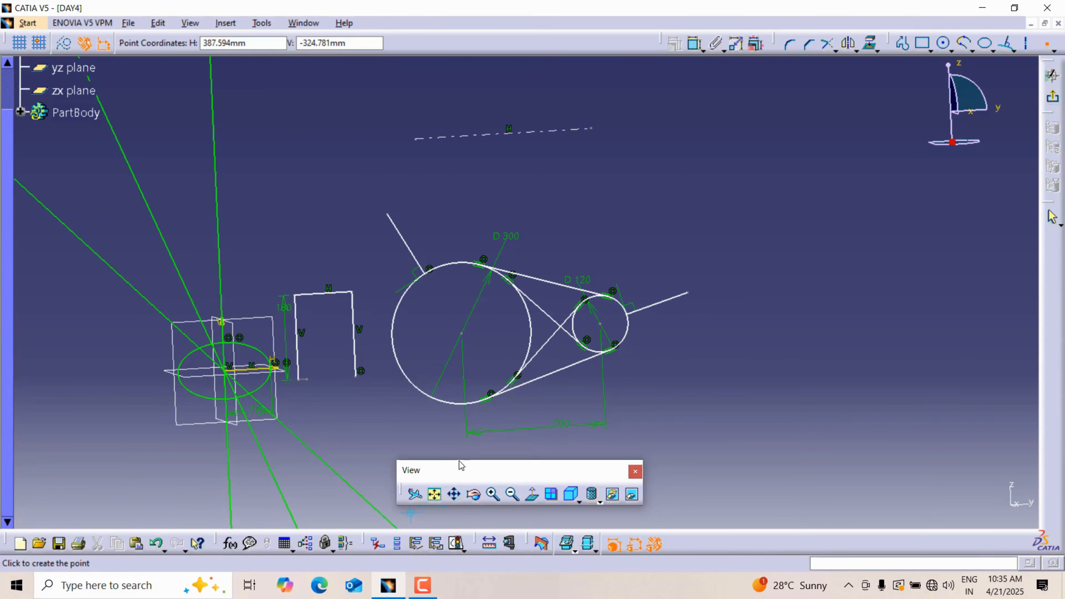
click(534, 495)
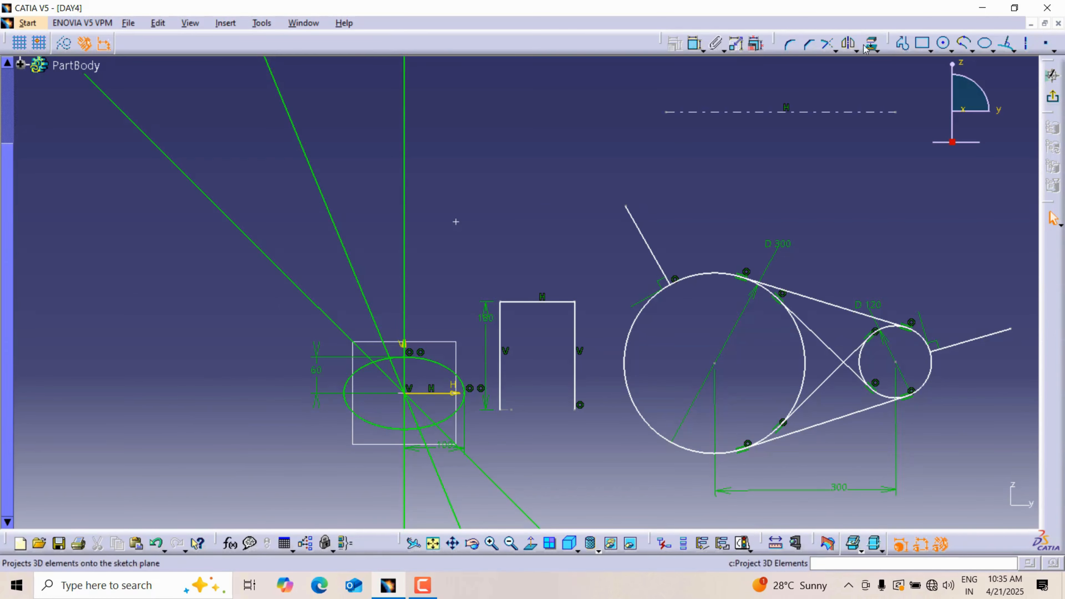
Step: Dimension the horizontal distance between the standalone point and the sketch origin
click(406, 395)
click(460, 222)
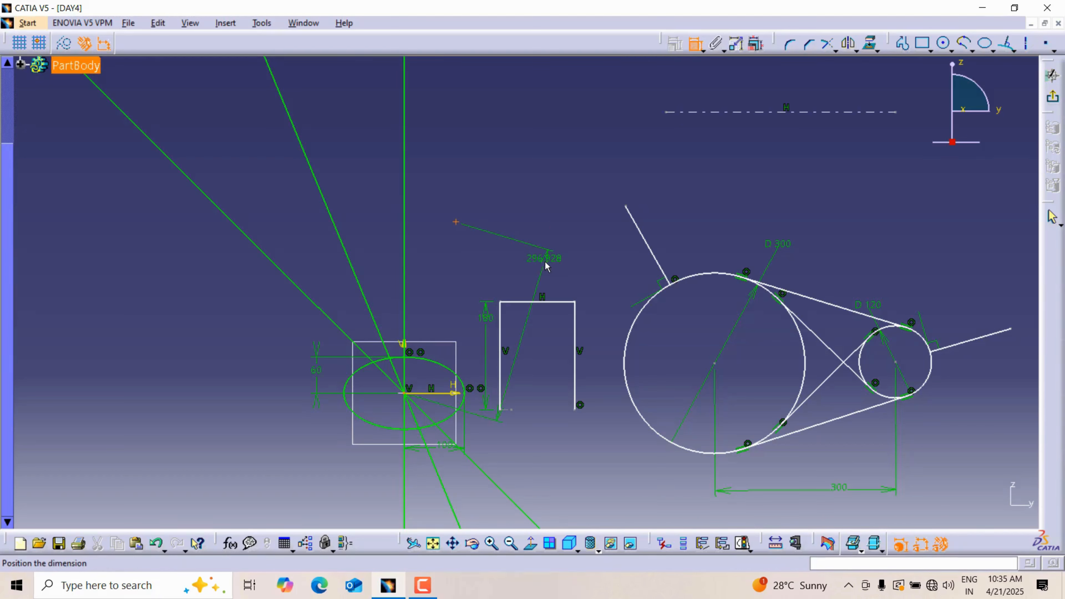
right_click(545, 261)
click(581, 302)
click(431, 176)
click(405, 393)
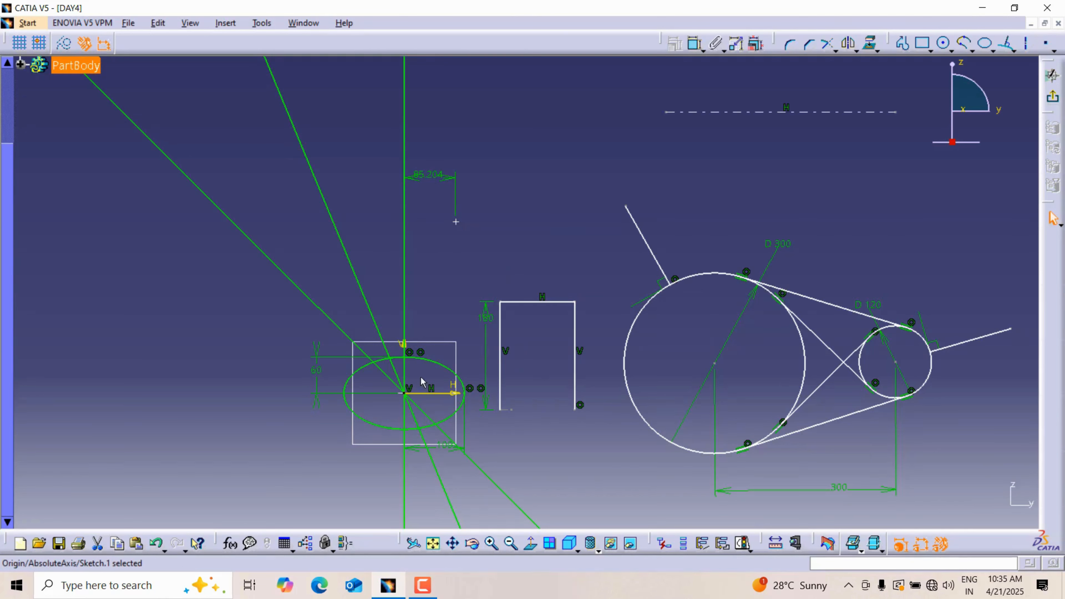
Step: Dimension the vertical distance between the standalone point and the sketch origin
click(696, 43)
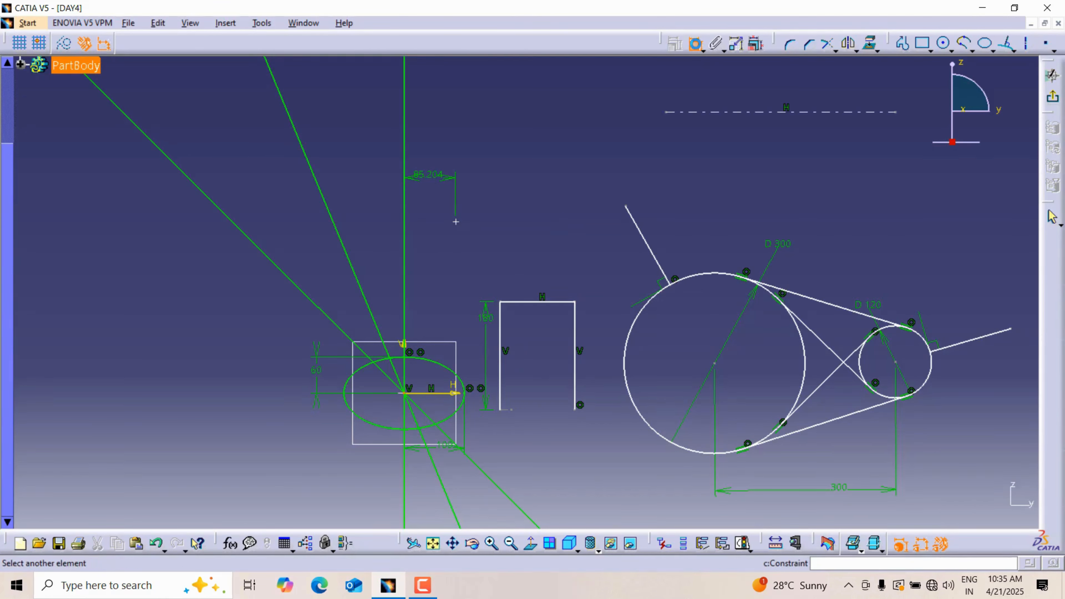
click(456, 221)
right_click(501, 280)
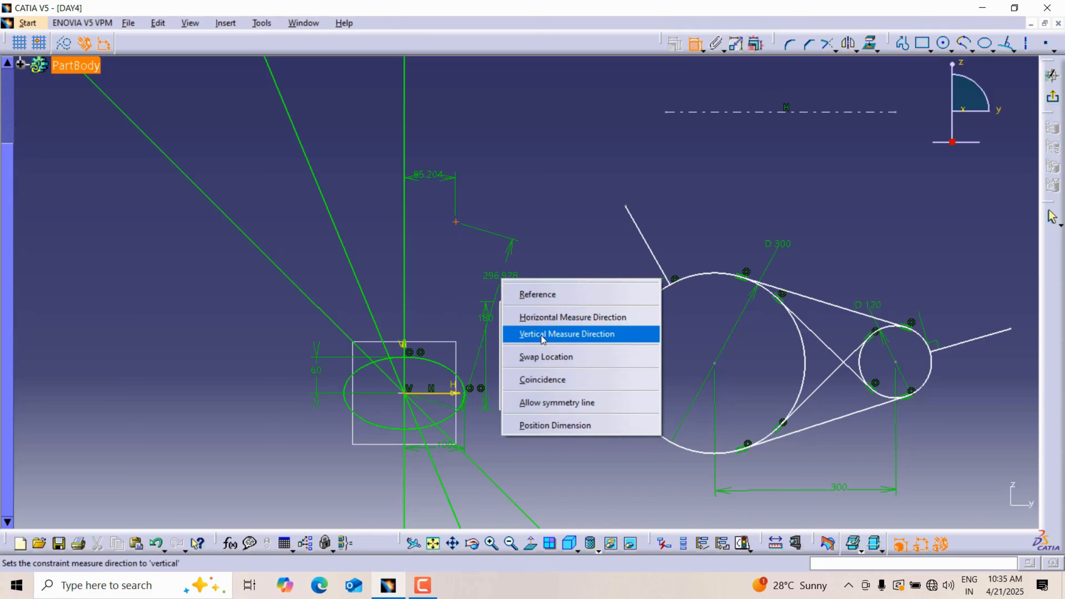
click(542, 334)
click(610, 296)
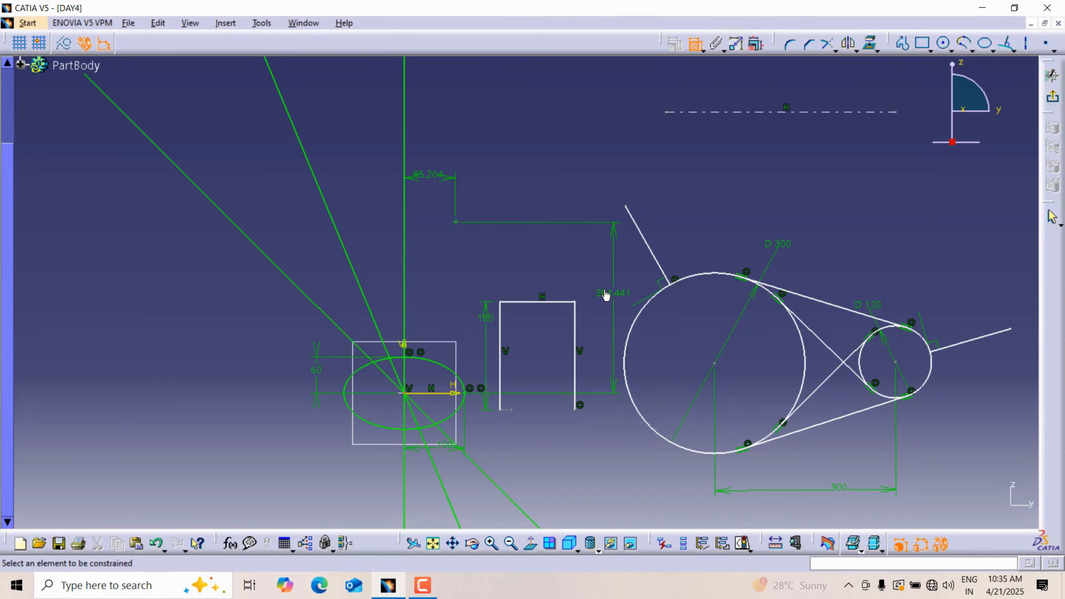
click(457, 222)
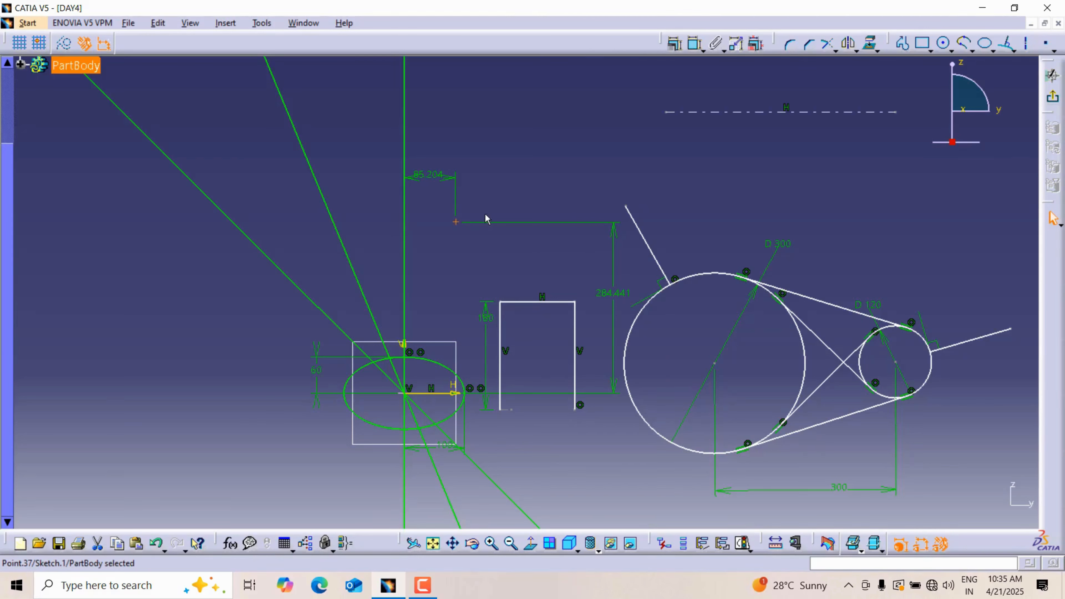
middle_drag(620, 129, 798, 126)
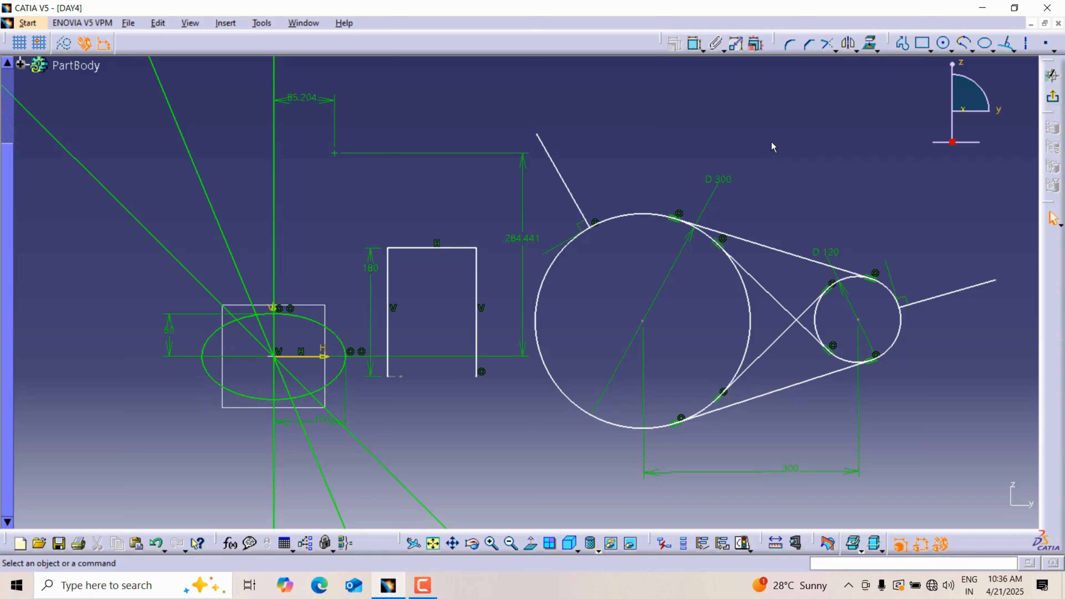
Step: Create a point by coordinates at H 150 mm and V 100 mm relative to the upper-right corner of the open rectangular profile
click(1053, 50)
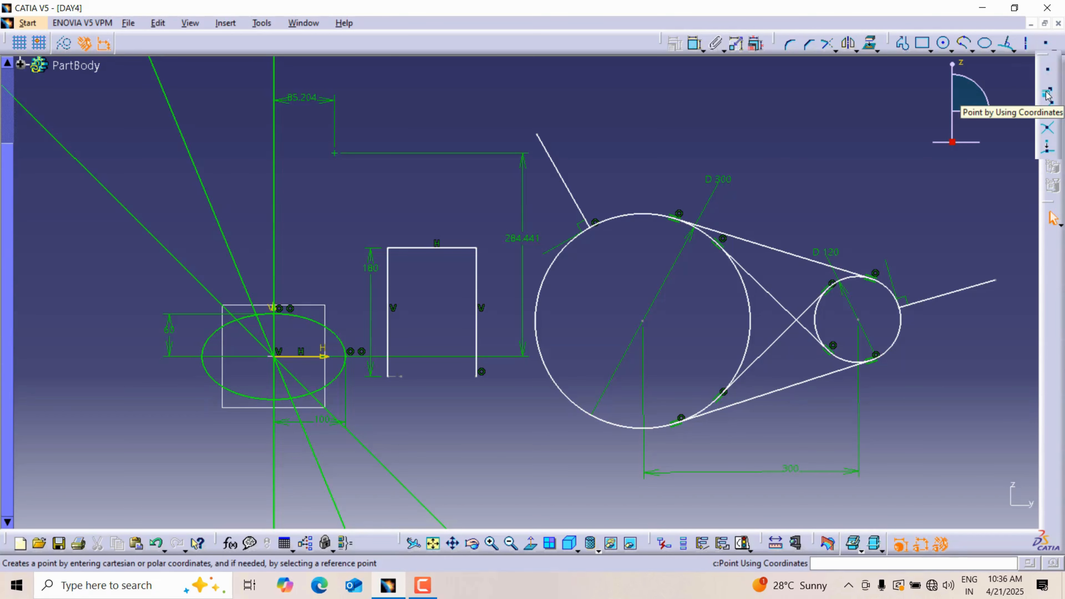
click(1047, 94)
ctrl+middle_drag(478, 309, 441, 225)
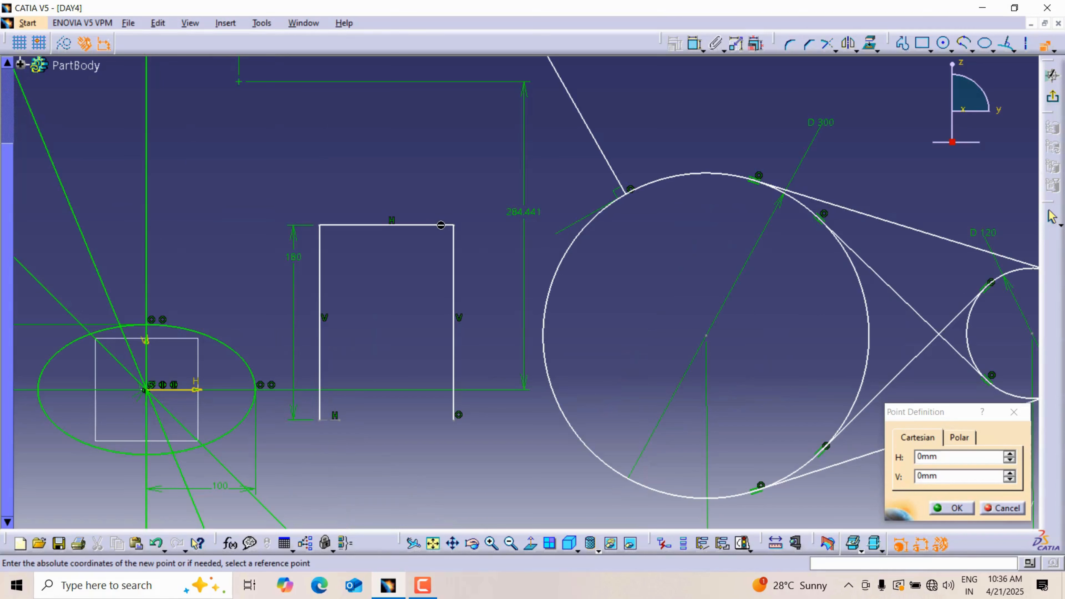
click(459, 228)
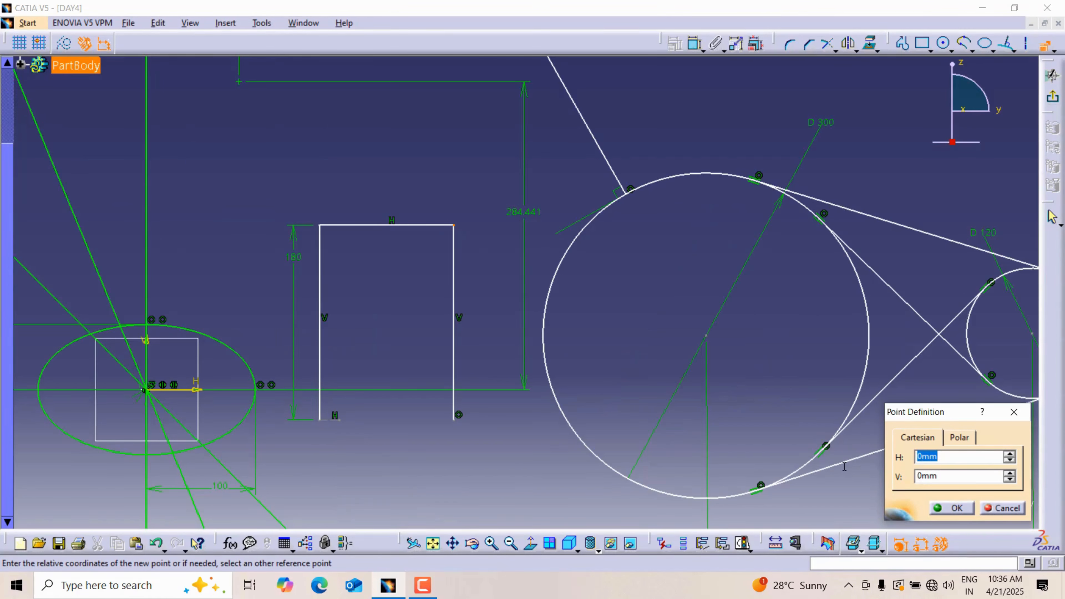
drag(964, 412, 845, 363)
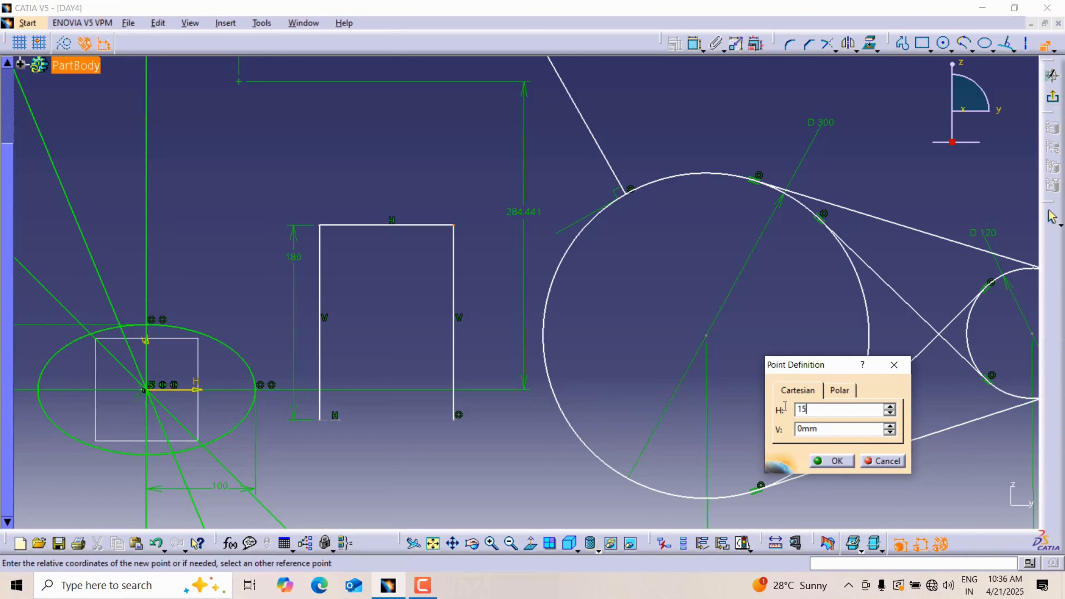
key(Return)
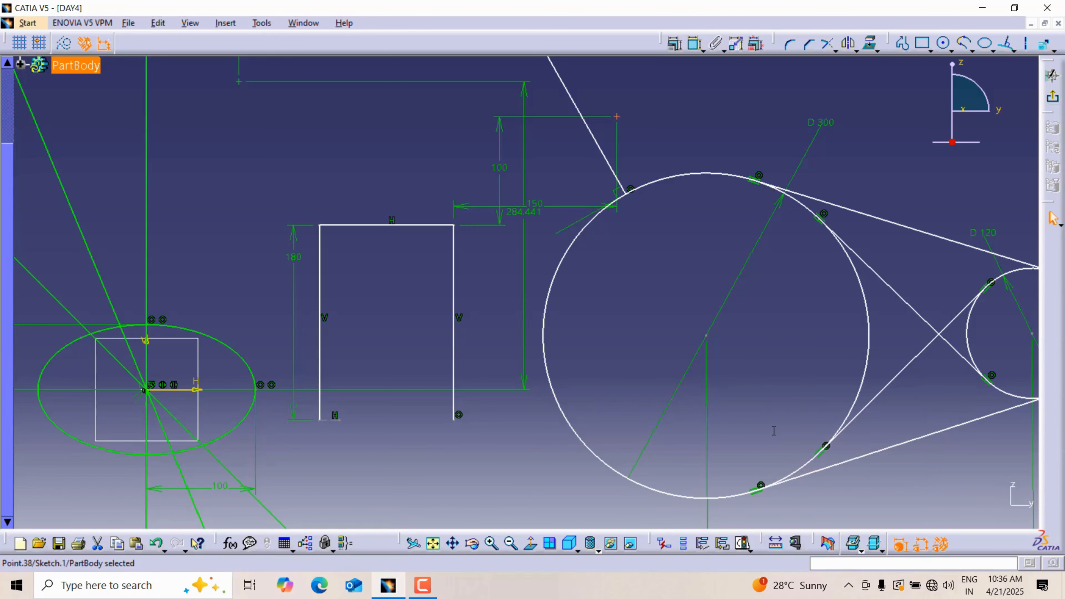
middle_drag(496, 189, 489, 153)
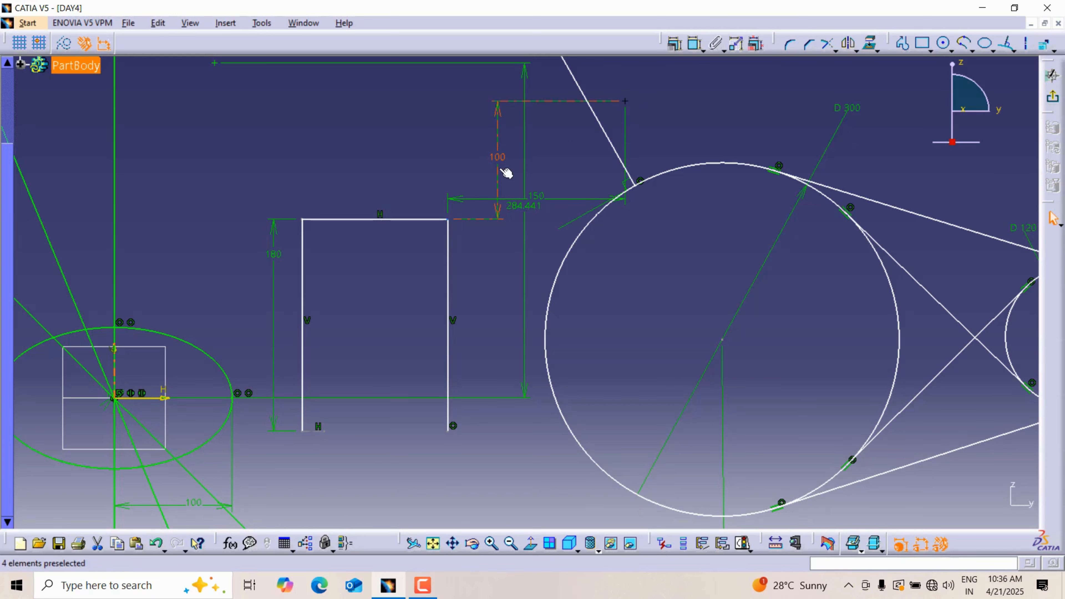
click(648, 122)
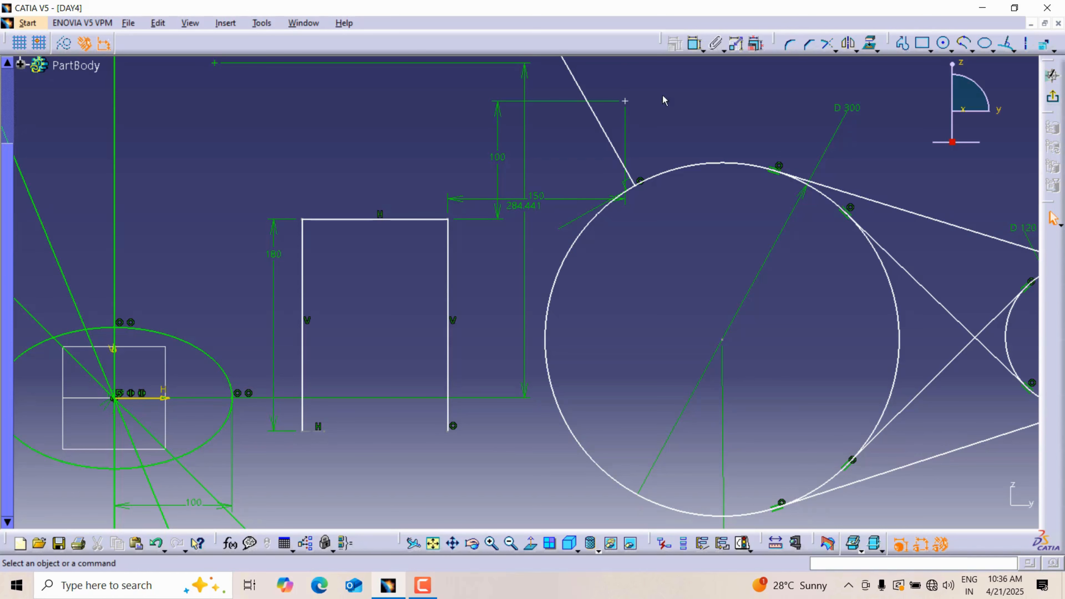
middle_drag(703, 100, 693, 119)
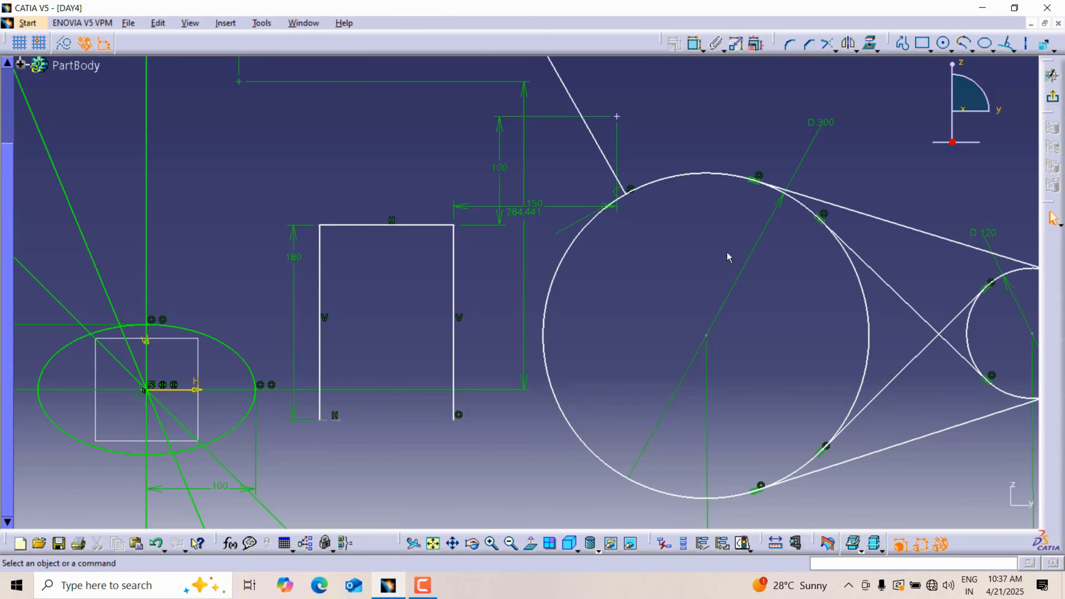
Step: Create 15 equidistant points around the 300 mm diameter circle
click(1055, 51)
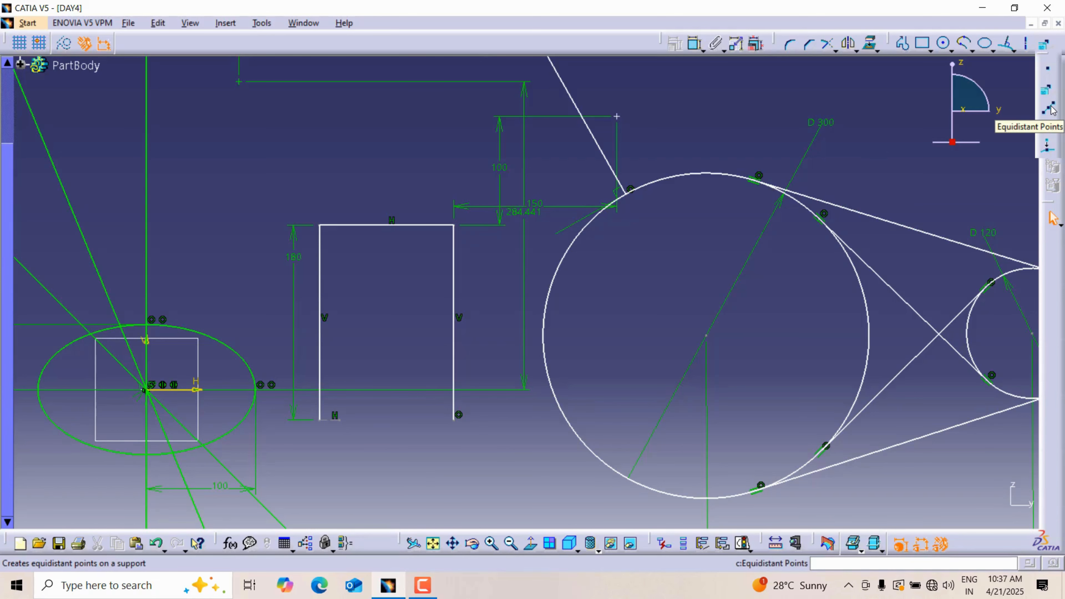
click(1050, 110)
mouse_move(779, 98)
ctrl+middle_down()
mouse_move(825, 158)
mouse_move(680, 160)
mouse_move(685, 131)
mouse_move(736, 106)
mouse_move(818, 111)
ctrl+middle_up()
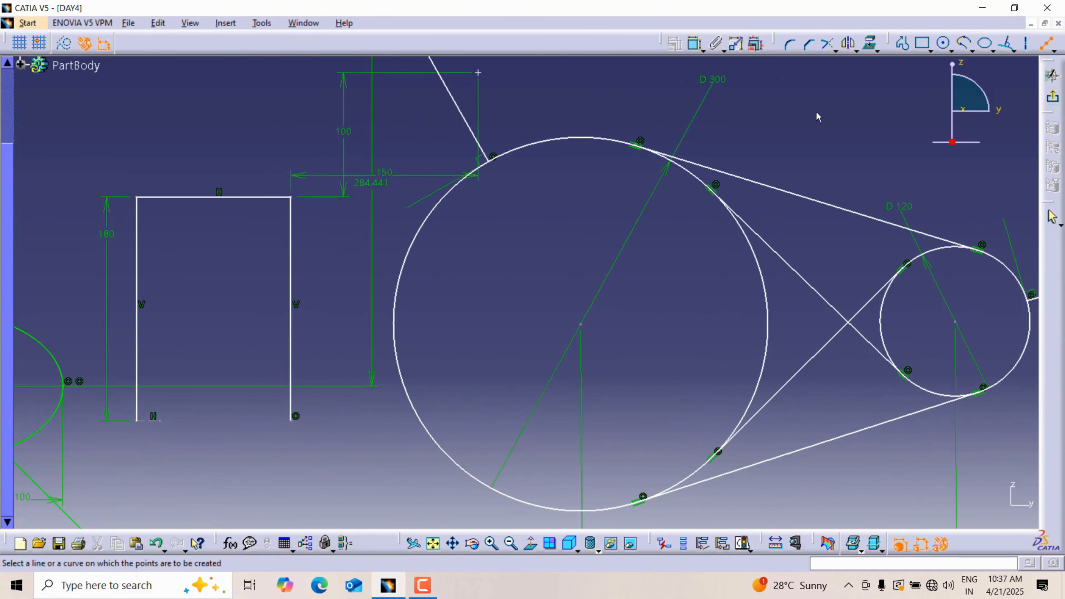
click(570, 142)
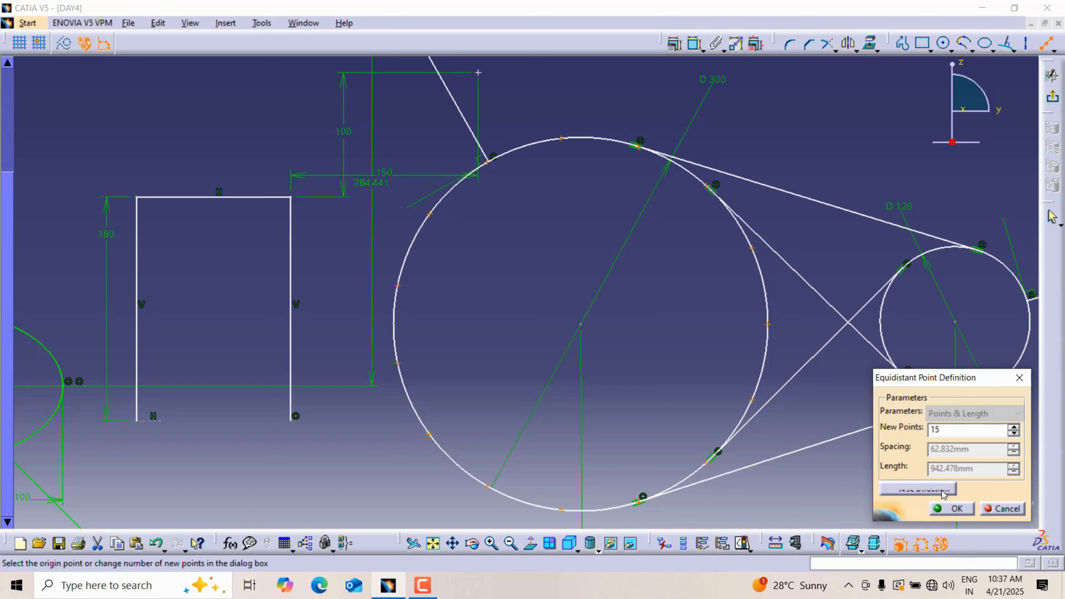
click(951, 509)
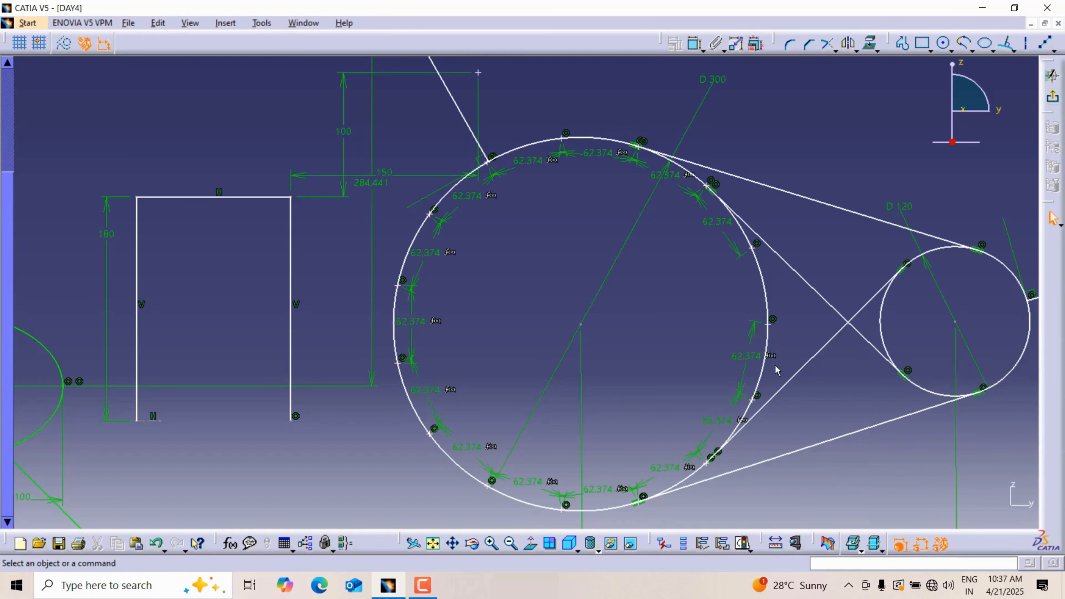
mouse_move(529, 246)
middle_down()
mouse_move(535, 203)
mouse_move(531, 223)
middle_up()
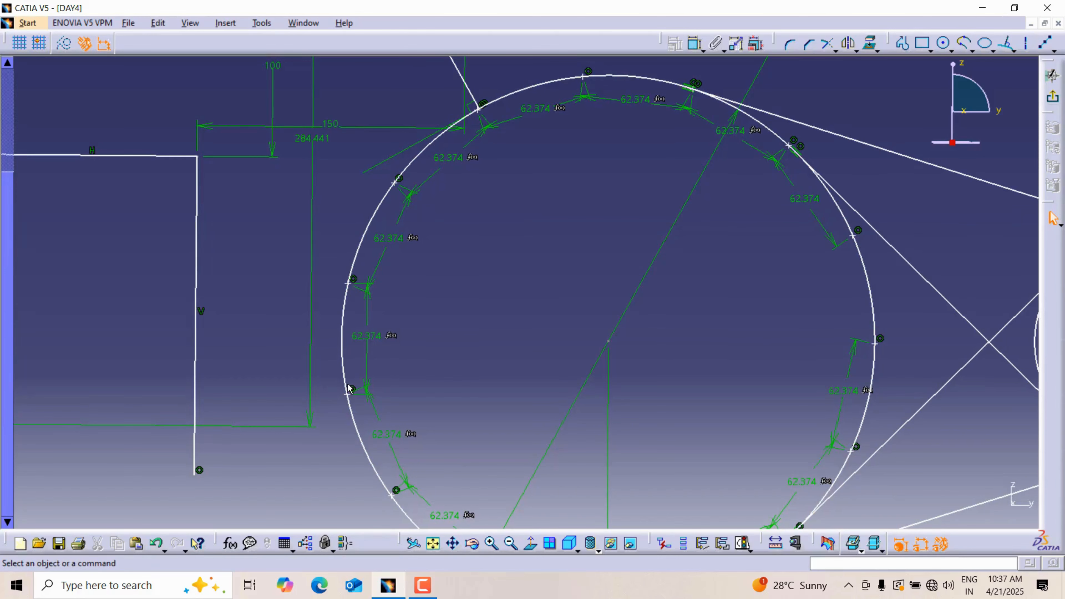
middle_drag(861, 415, 835, 184)
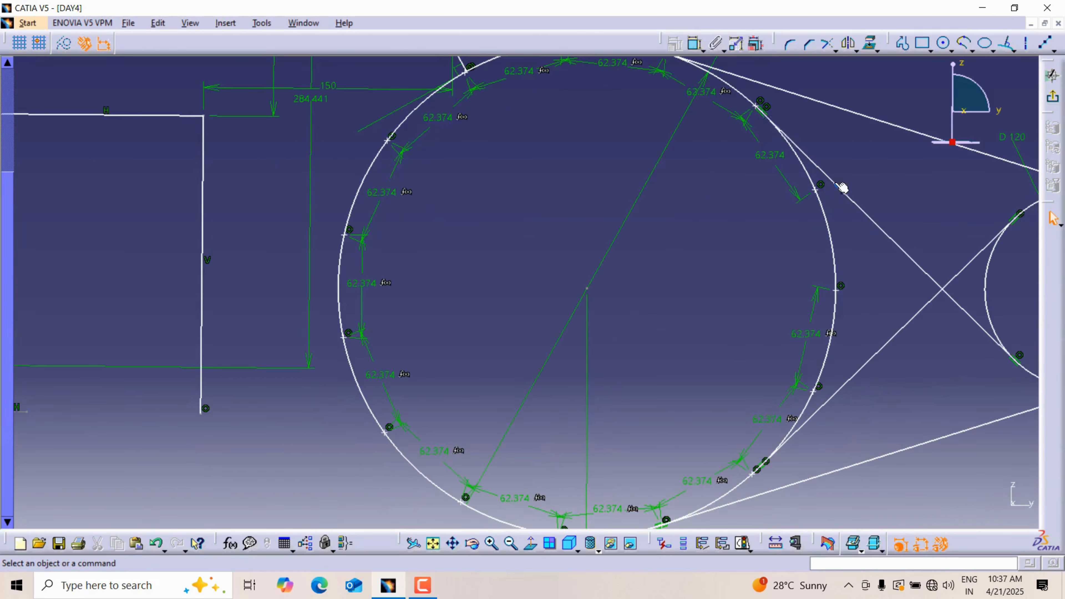
middle_drag(428, 121, 433, 134)
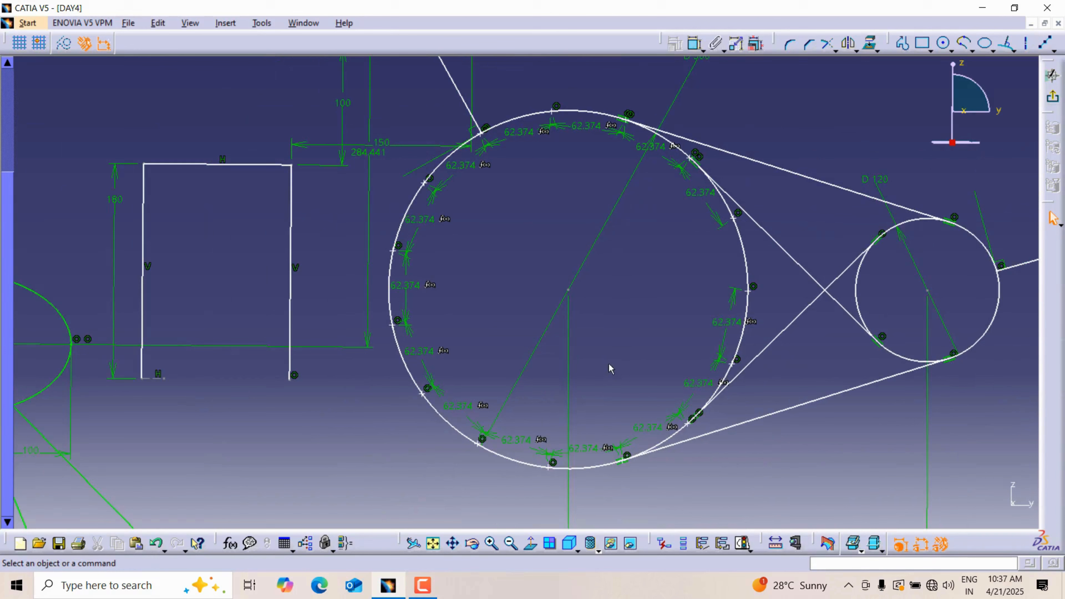
Step: Create 15 equidistant points along the right vertical line of the open rectangular profile
click(1047, 44)
mouse_move(797, 61)
middle_down()
mouse_move(818, 169)
mouse_move(819, 146)
middle_up()
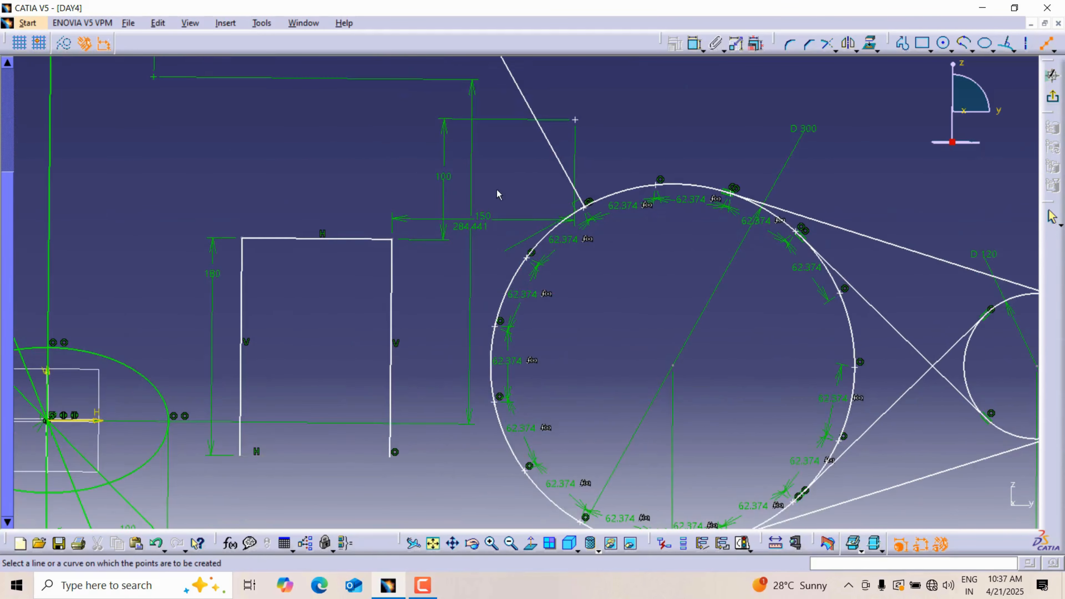
middle_drag(451, 313, 549, 266)
click(531, 544)
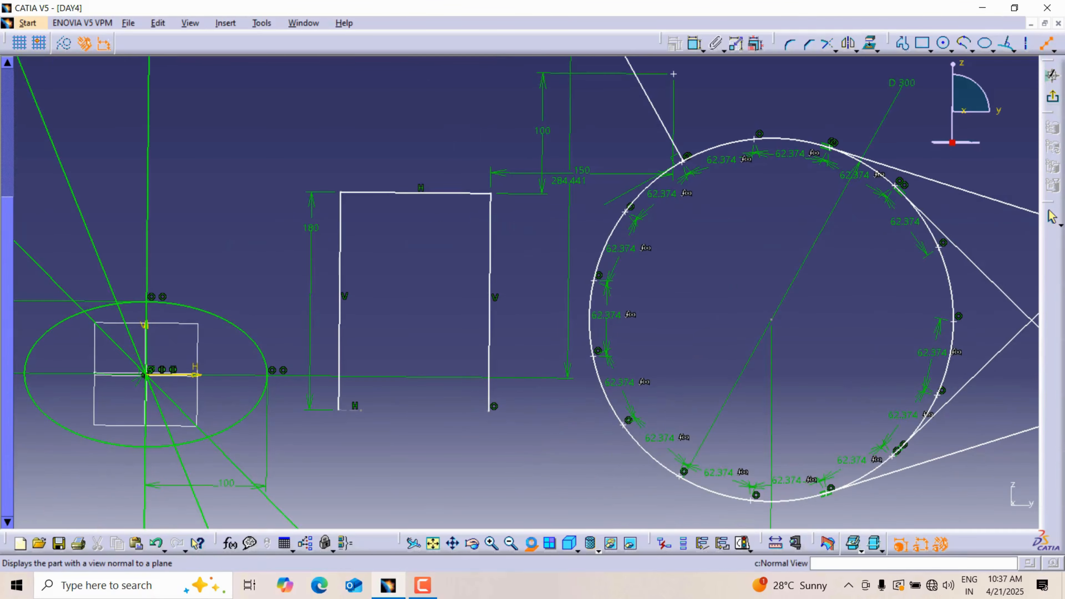
click(490, 249)
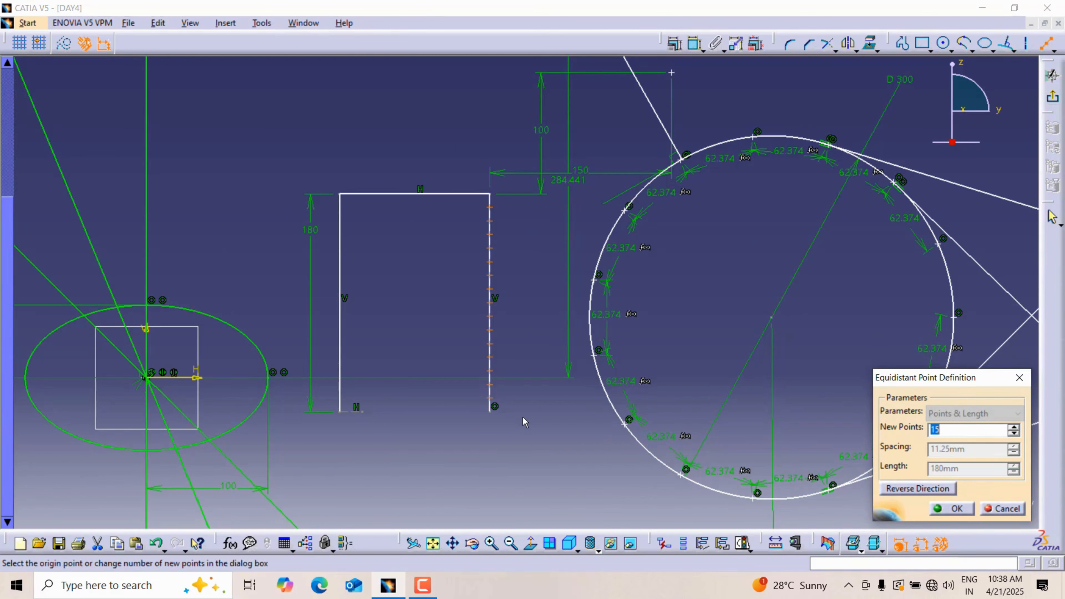
click(945, 508)
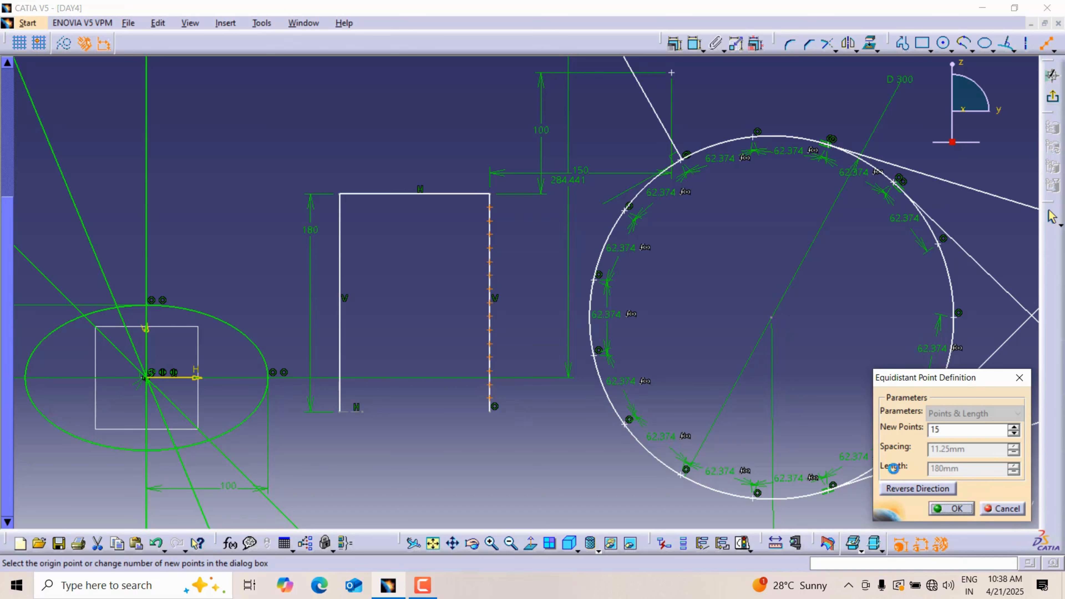
click(541, 278)
middle_drag(541, 278, 545, 235)
click(1056, 51)
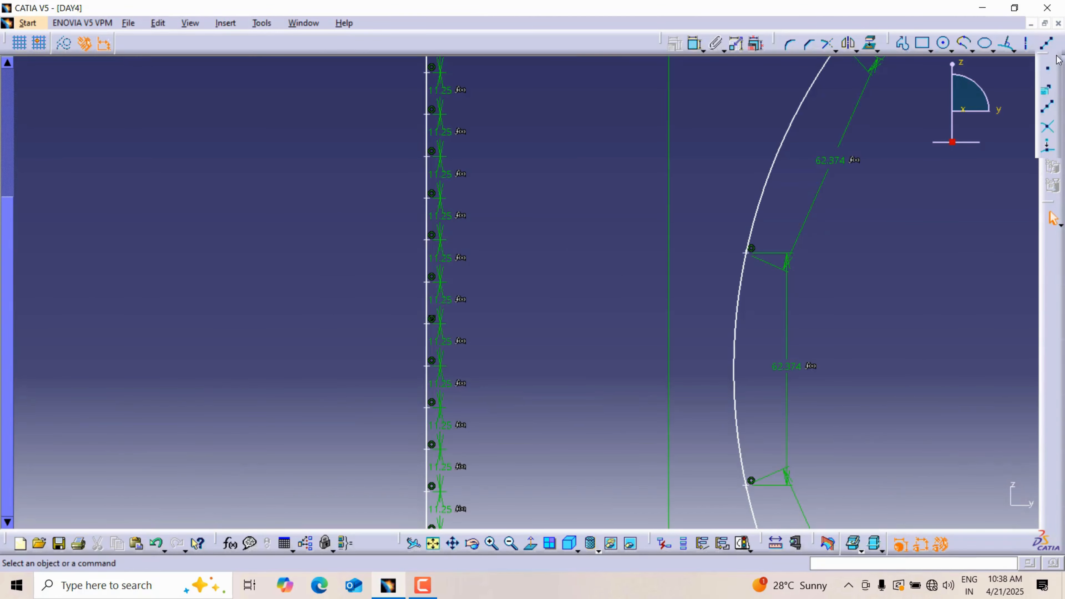
click(1051, 132)
middle_drag(975, 177, 692, 284)
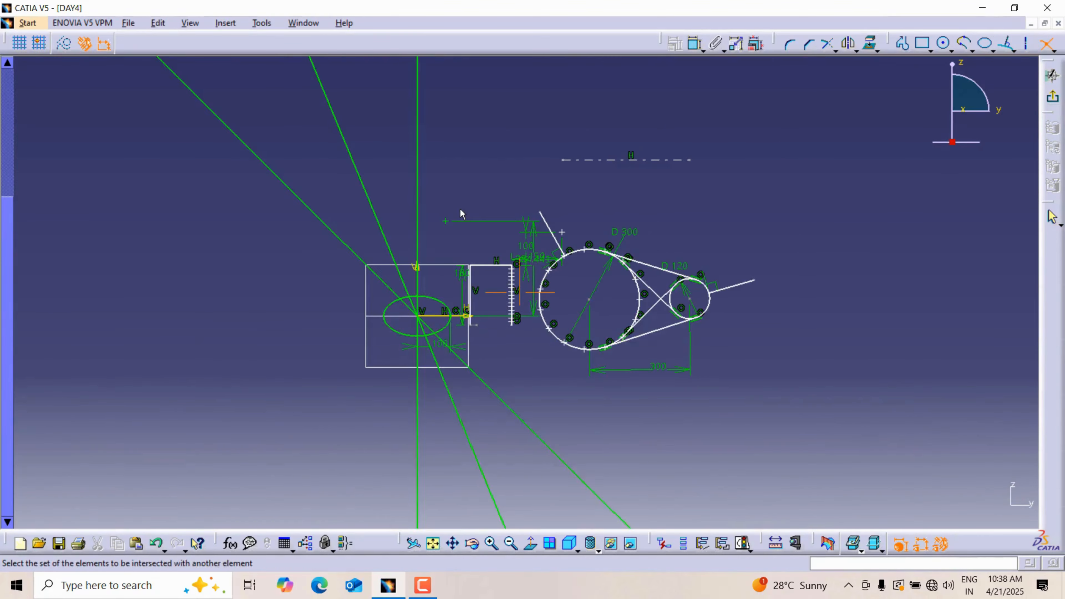
mouse_move(460, 210)
middle_down()
mouse_move(466, 191)
mouse_move(565, 295)
mouse_move(601, 184)
middle_up()
key(Escape)
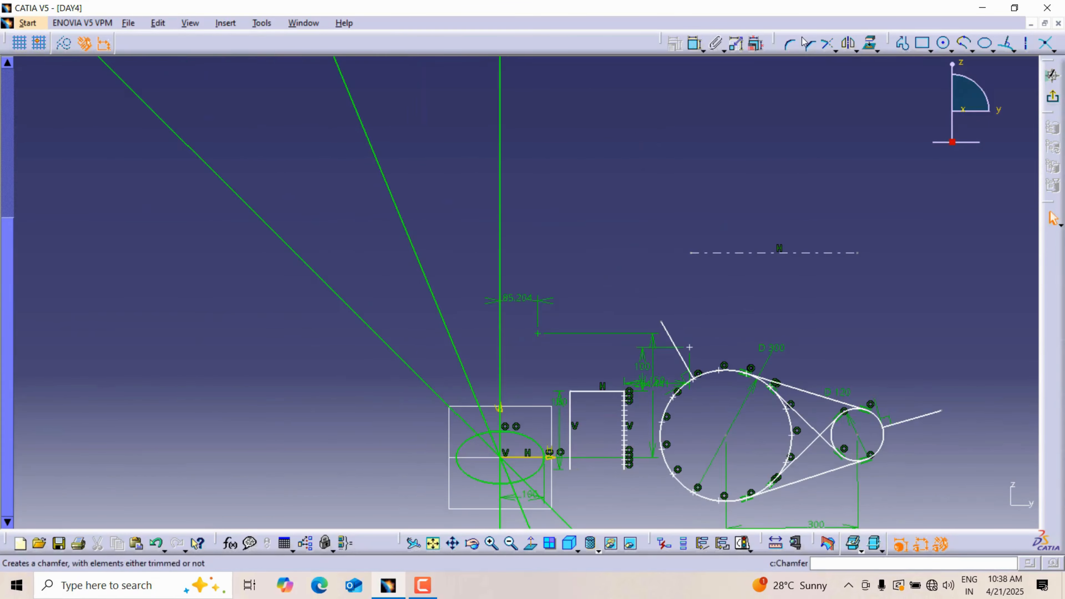
Step: Draw a horizontal line with the Profile tool across the vertical infinite line, above the standalone dimensioned point
click(902, 44)
click(457, 176)
click(590, 176)
key(Escape)
key(Escape)
mouse_move(504, 202)
middle_down()
mouse_move(507, 147)
mouse_move(485, 93)
middle_up()
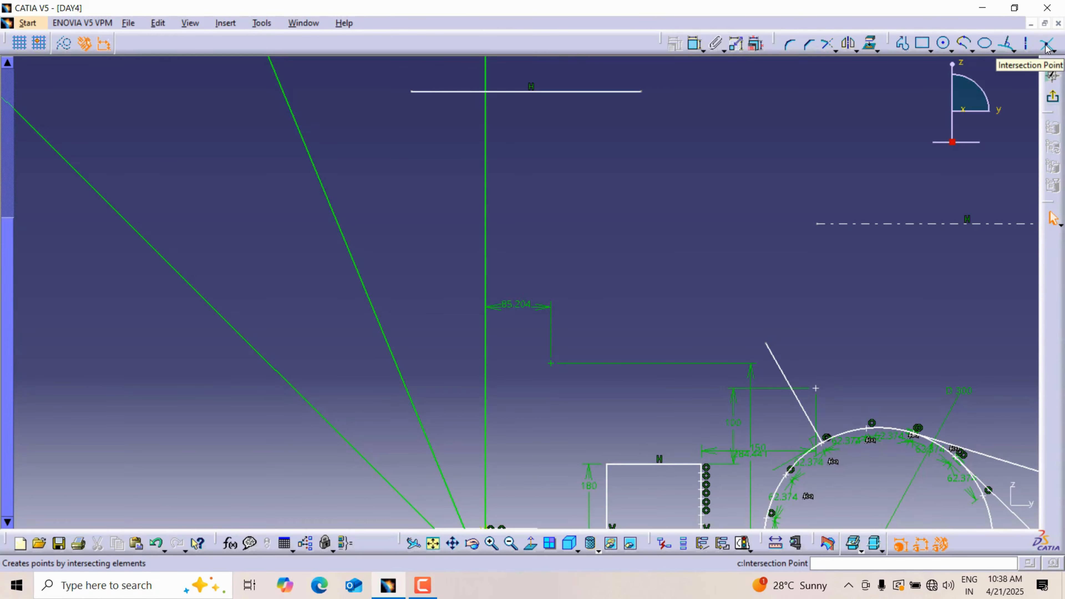
Step: Create an Intersection Point where the new horizontal line crosses the vertical infinite line
drag(1046, 48, 758, 46)
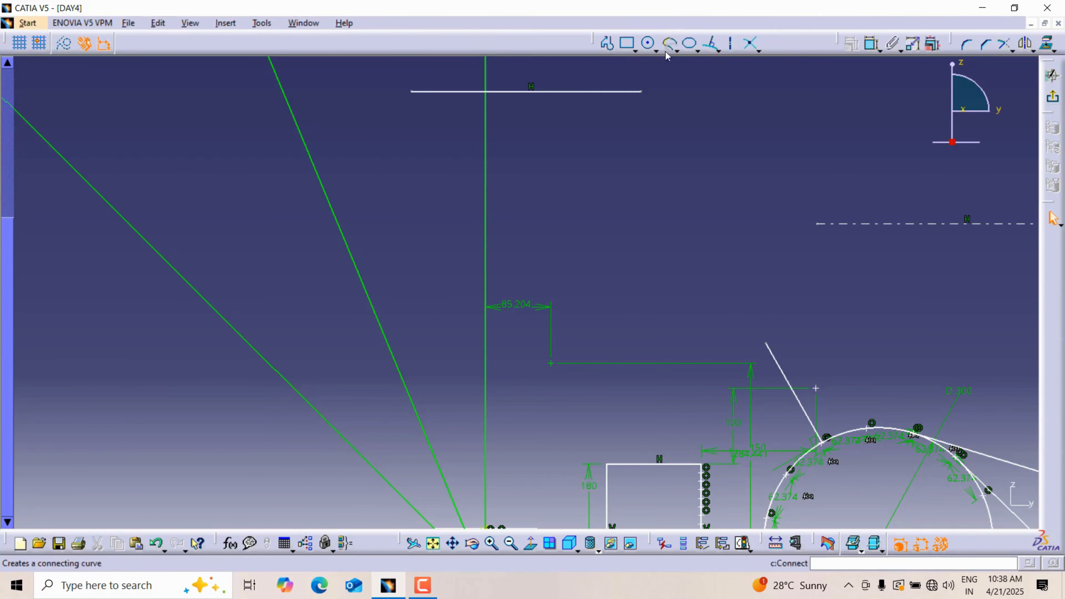
click(750, 47)
click(453, 91)
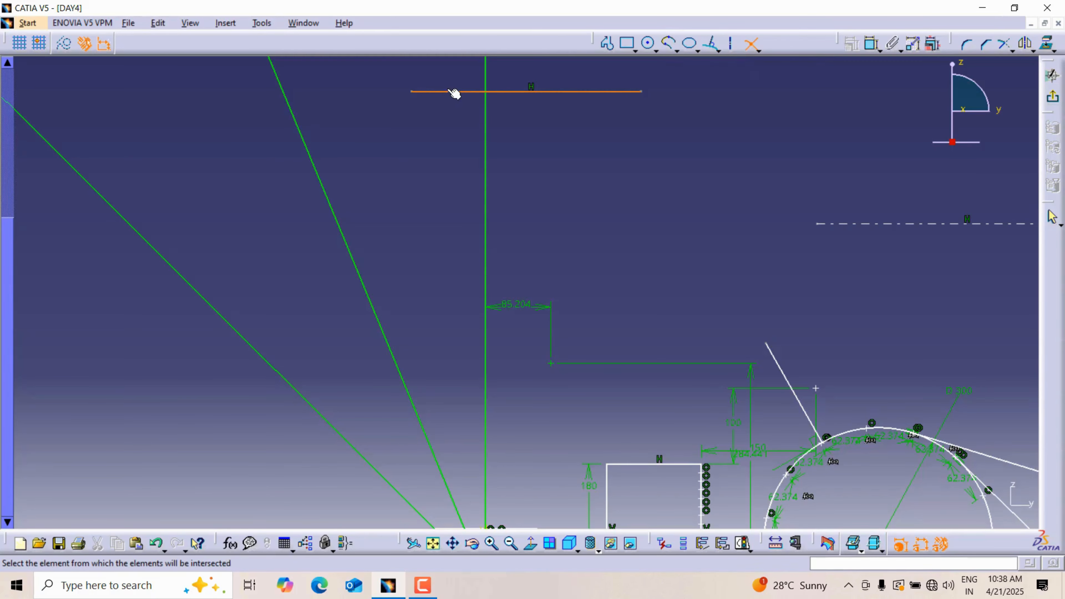
click(485, 79)
mouse_move(505, 126)
middle_down()
mouse_move(509, 136)
mouse_move(511, 117)
mouse_move(519, 299)
middle_up()
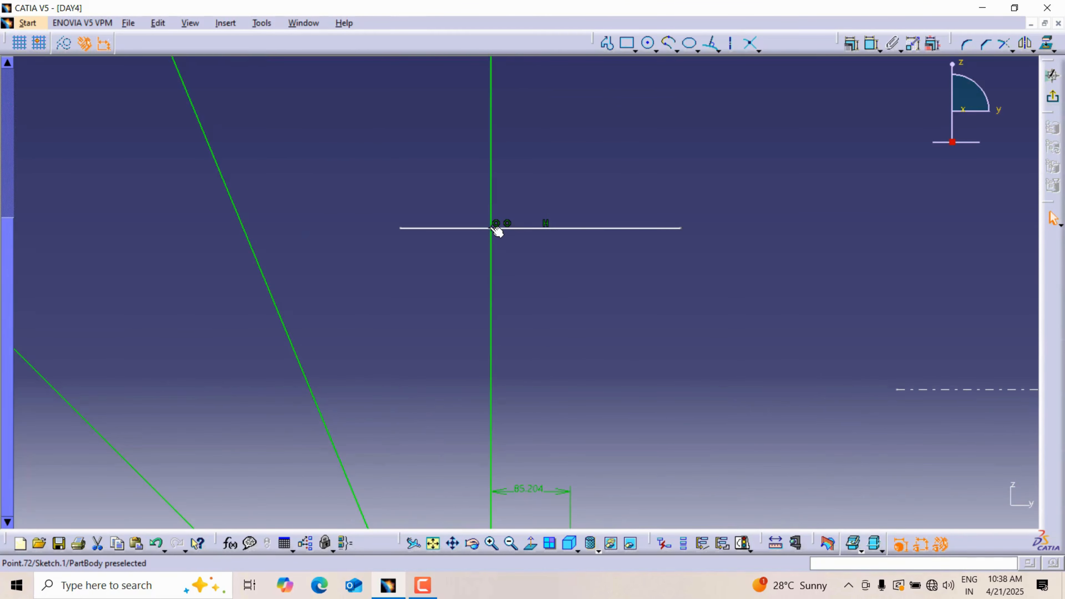
click(615, 163)
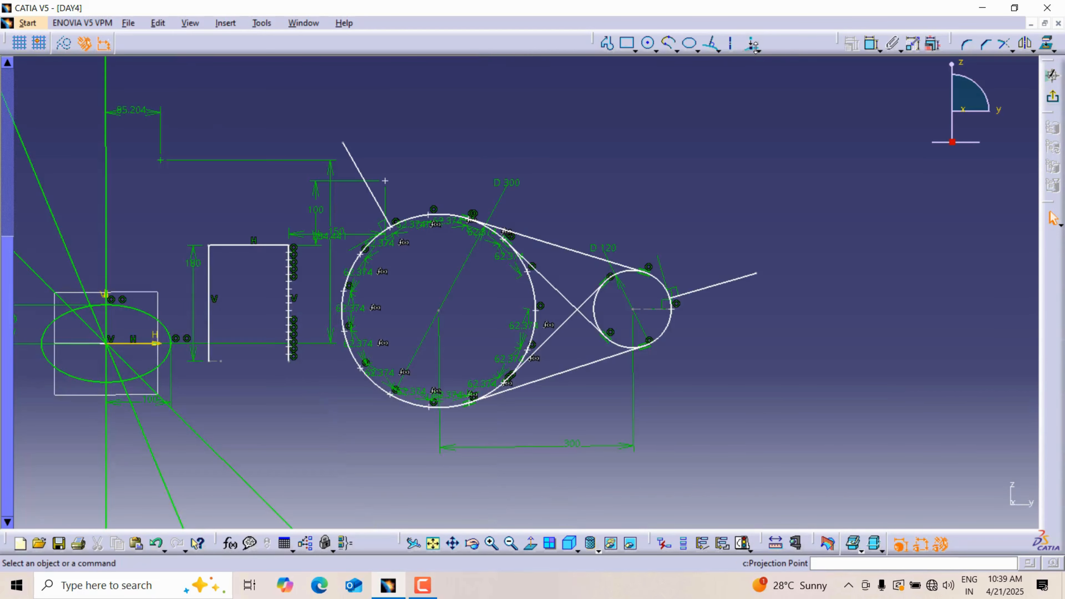
Step: Place a standalone point above the 120 mm diameter circle
click(758, 50)
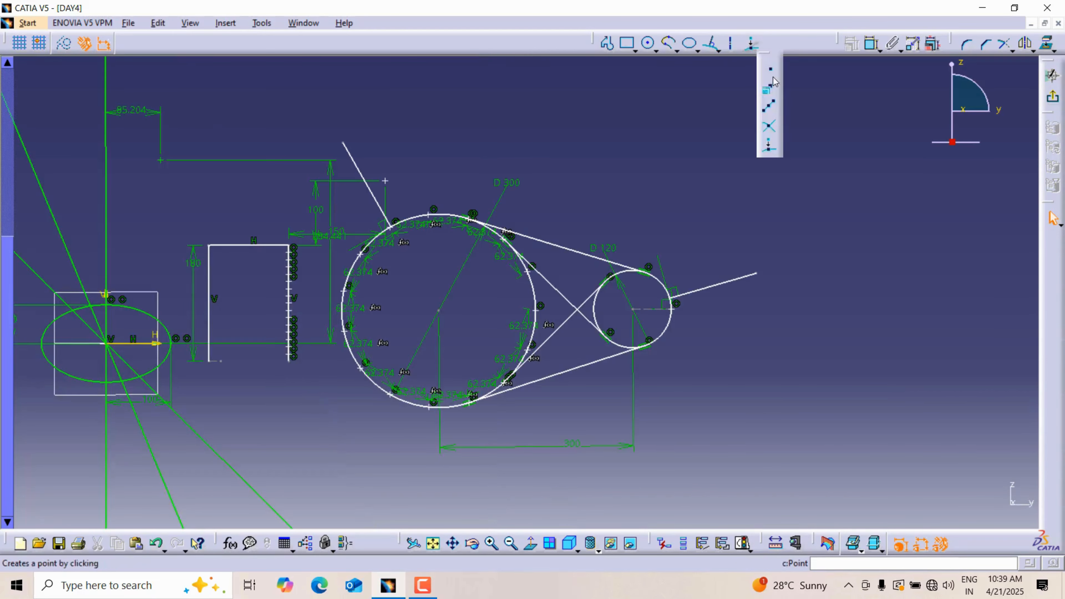
click(772, 154)
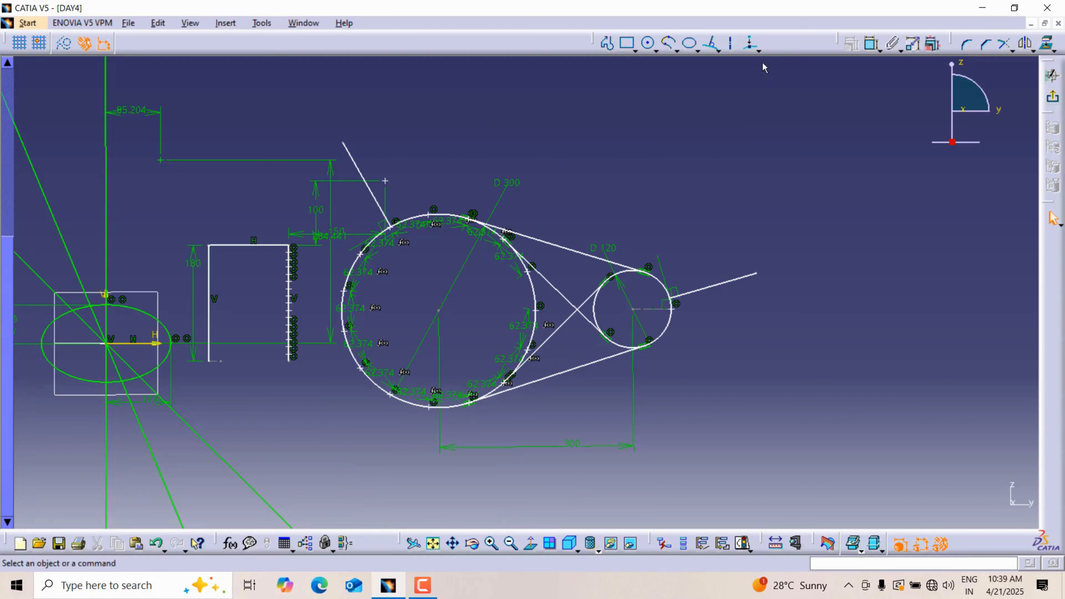
click(759, 50)
click(773, 66)
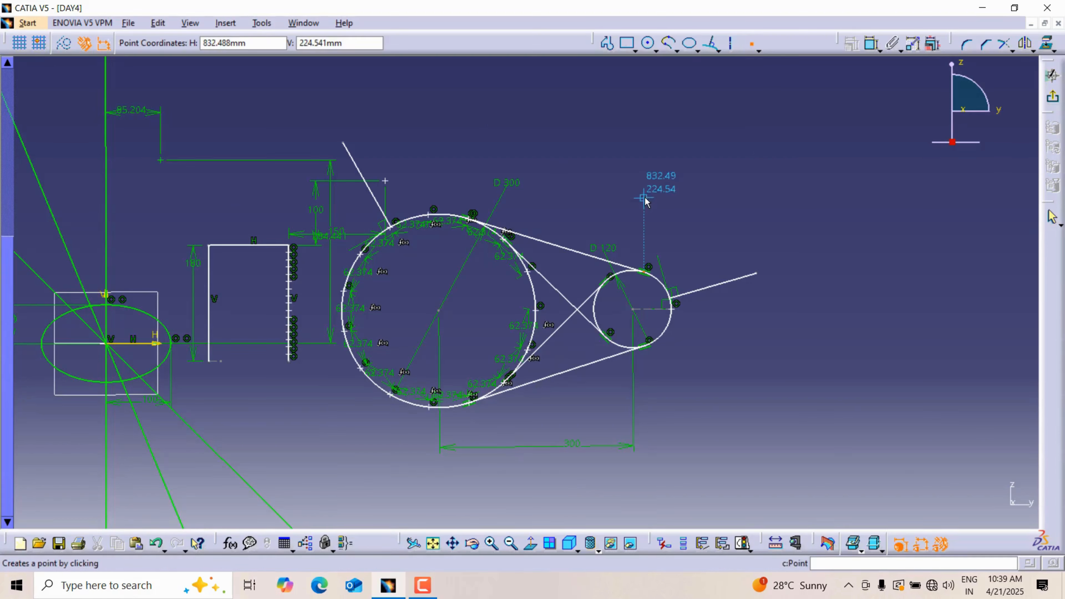
click(631, 194)
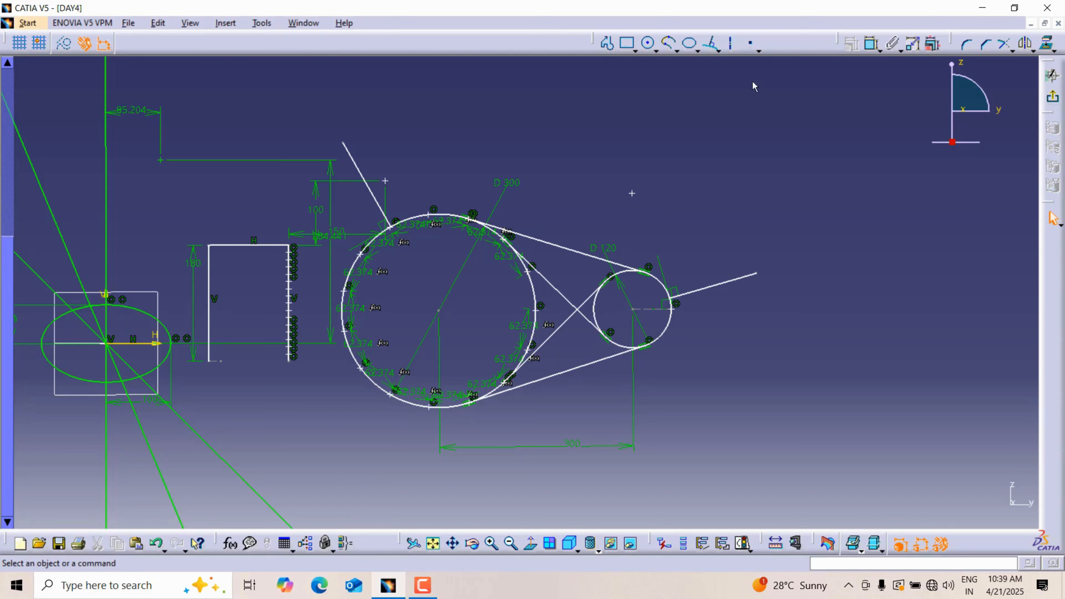
Step: Create a Projection Point from the point above the 120 mm diameter circle onto that circle
click(759, 50)
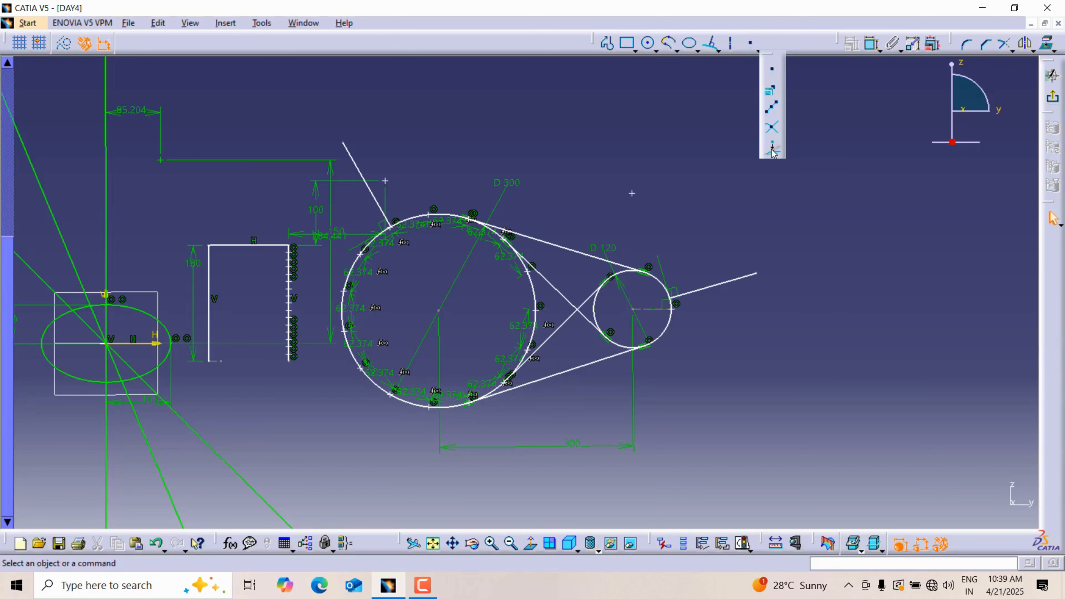
mouse_move(677, 224)
middle_down()
mouse_move(740, 188)
mouse_move(540, 235)
mouse_move(523, 225)
middle_up()
click(548, 123)
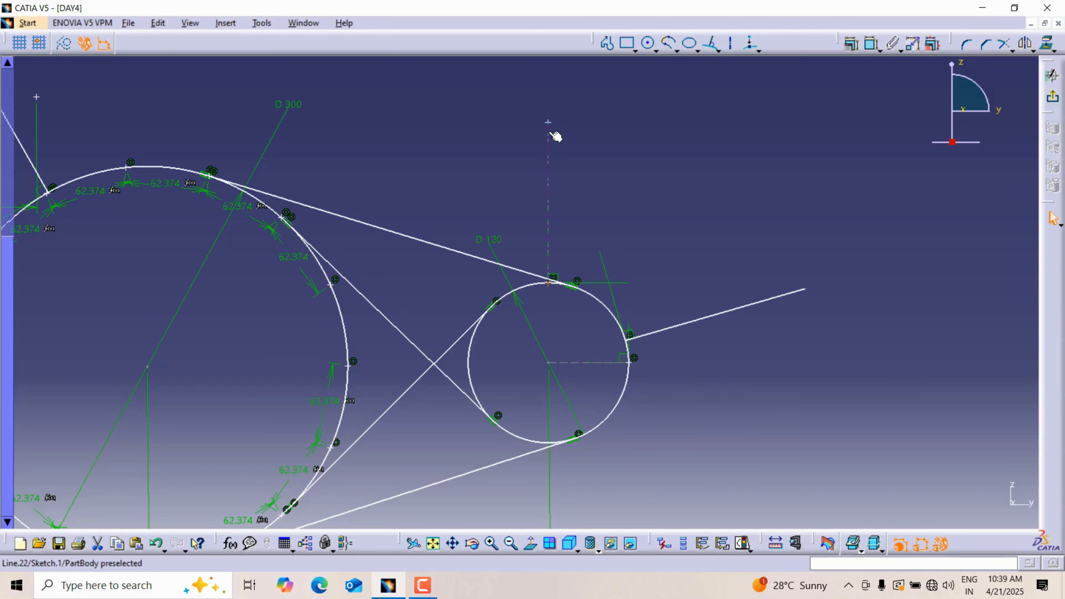
click(566, 288)
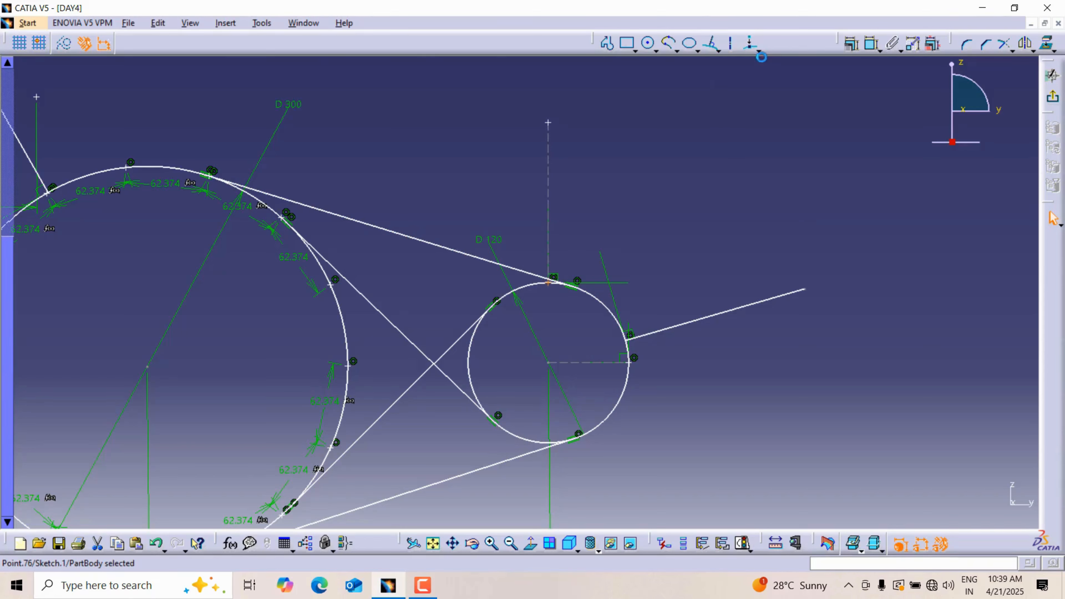
Step: Place another standalone point to the right of the 120 mm diameter circle, below the slanted line
click(759, 51)
click(773, 67)
click(780, 387)
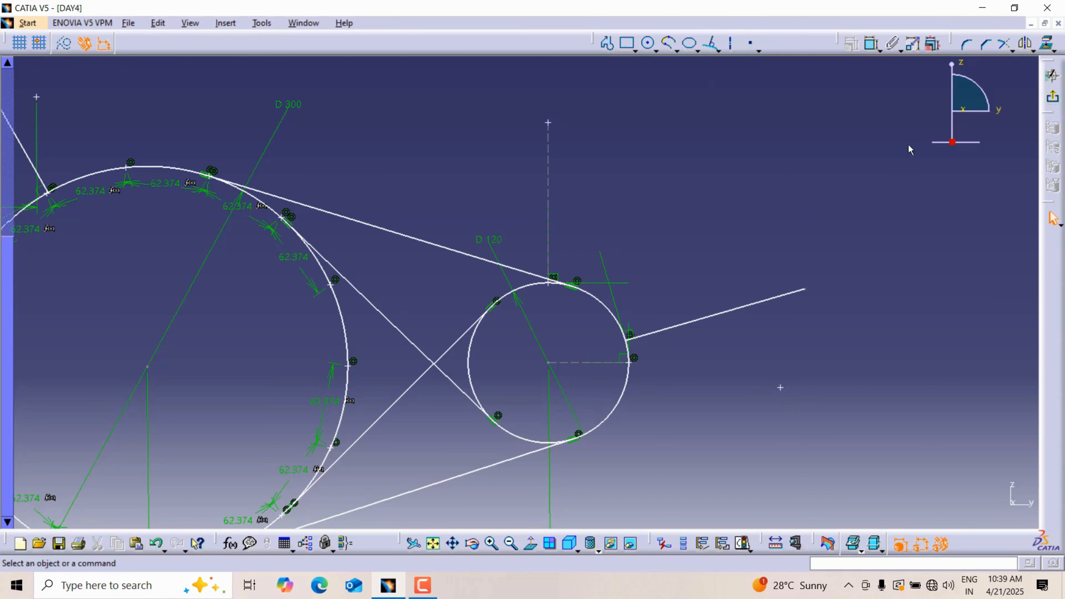
Step: Create a Projection Point from the point right of the 120 mm diameter circle onto that circle
click(758, 51)
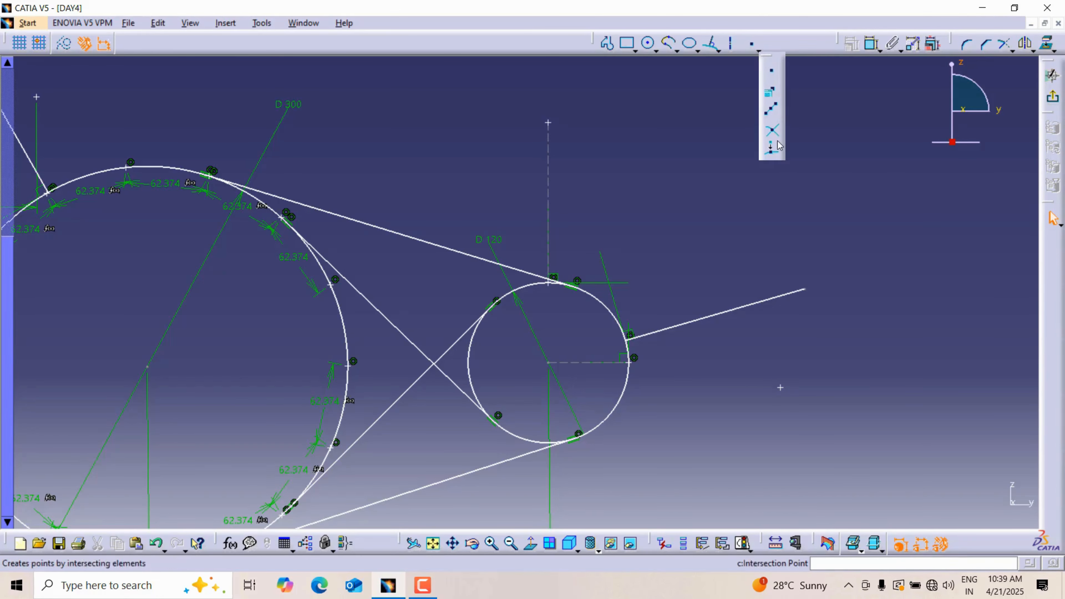
click(772, 148)
click(781, 388)
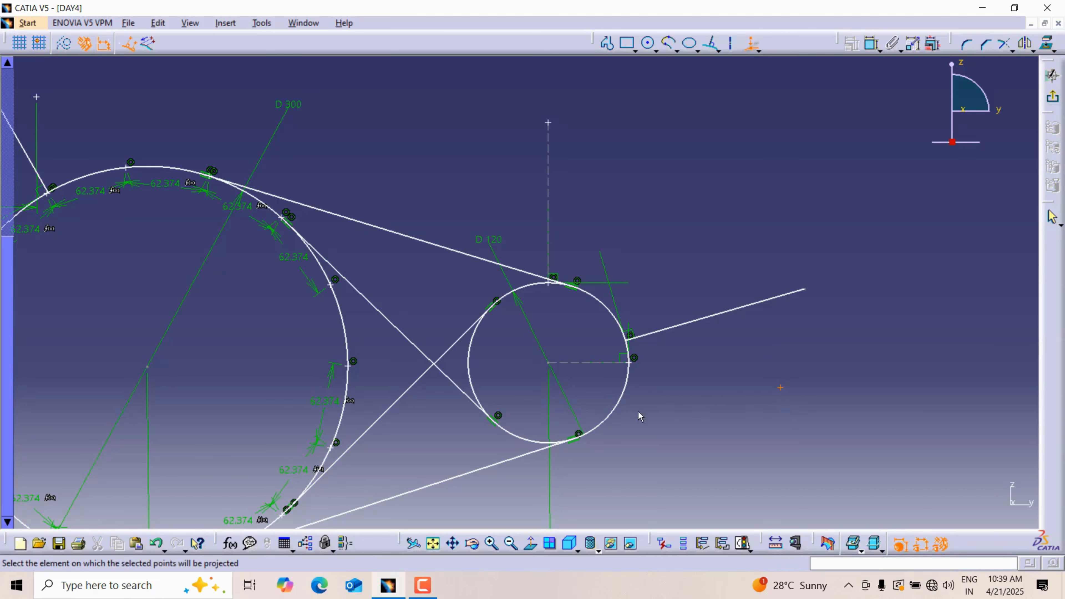
click(617, 410)
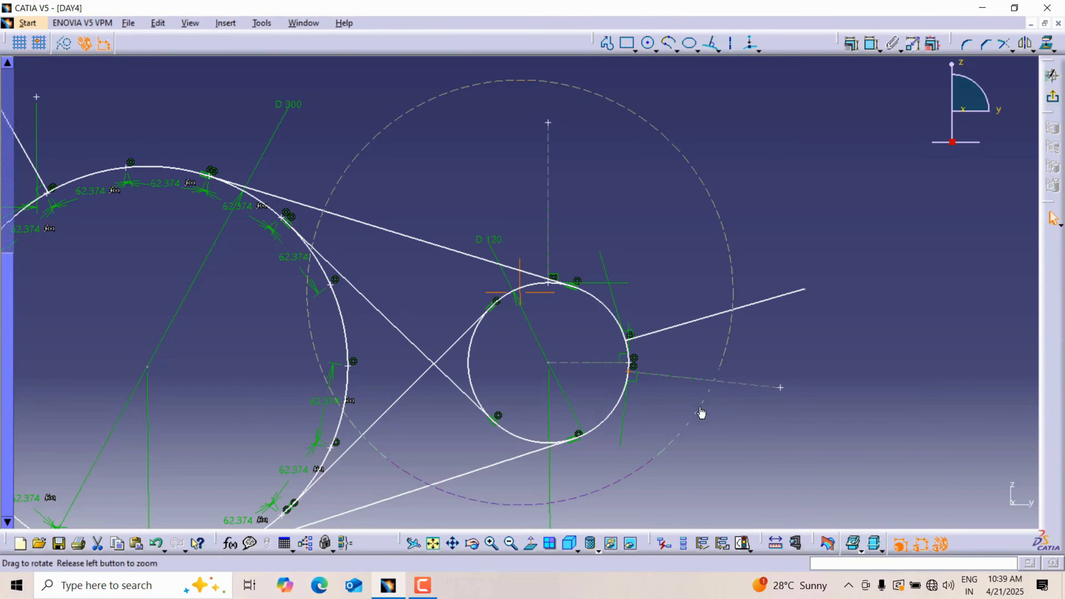
scroll(713, 411, up, 1)
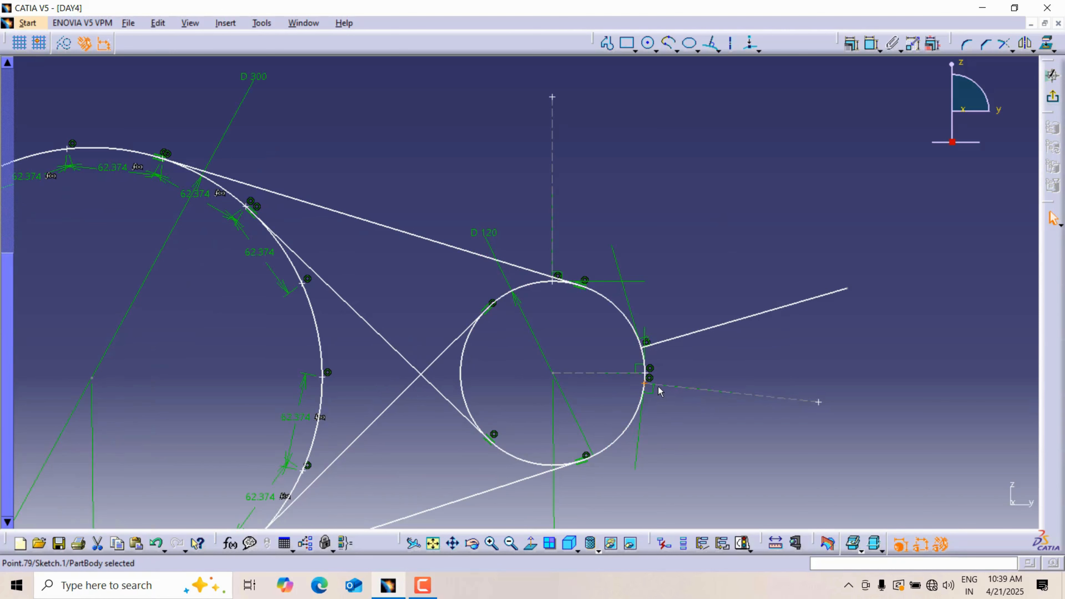
key(ctrl+z)
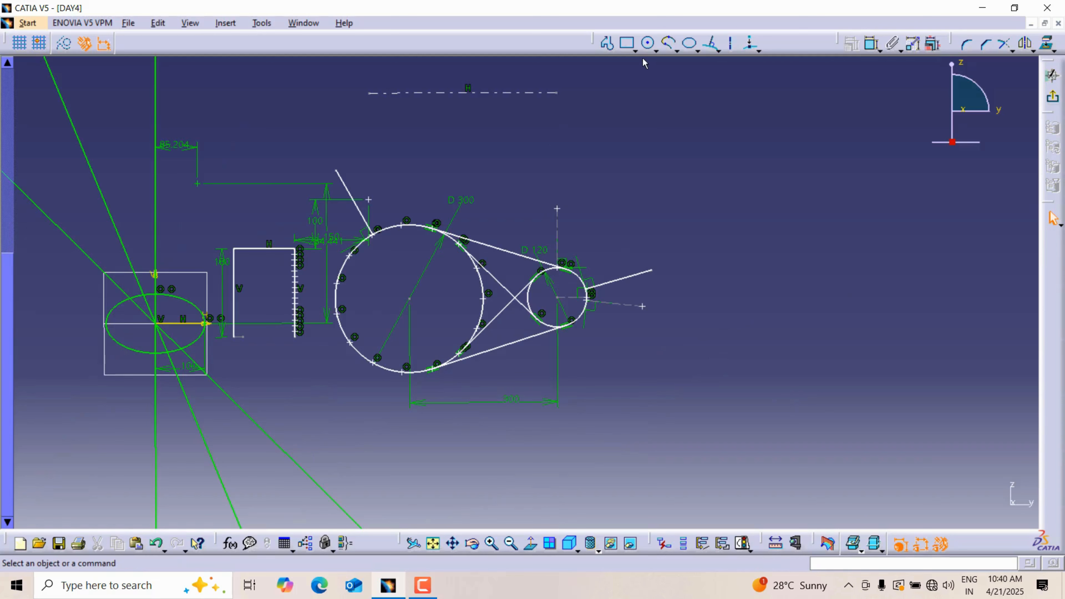
Step: Draw a separate vertical line to the right of the existing geometry and a small circle to the upper right of that line
click(712, 42)
click(732, 149)
click(734, 294)
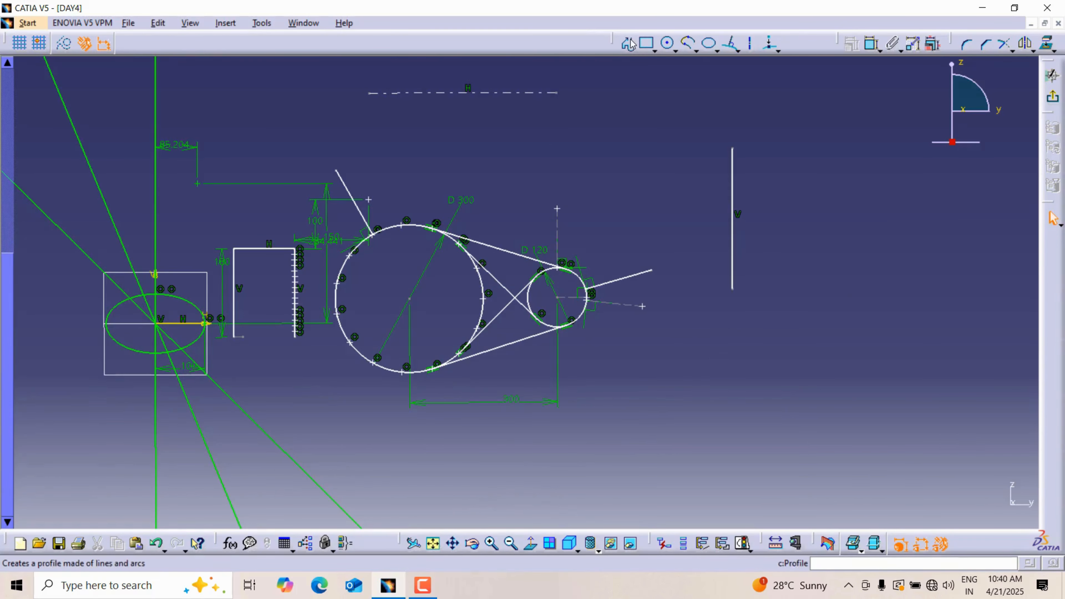
click(668, 42)
click(866, 108)
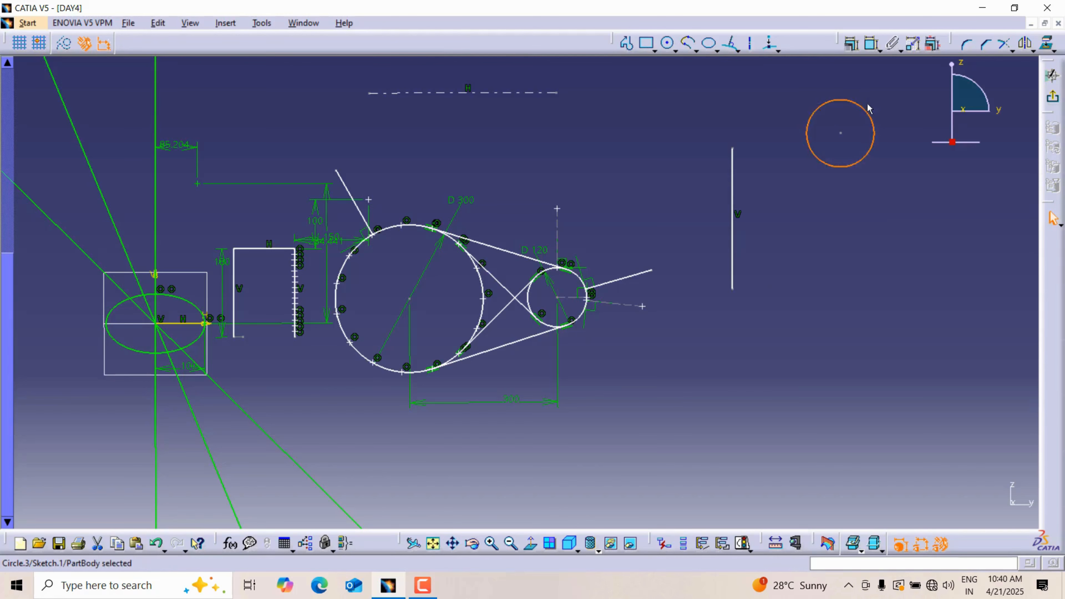
Step: Apply a Fix Together constraint to the new small circle and the separate vertical line
click(893, 46)
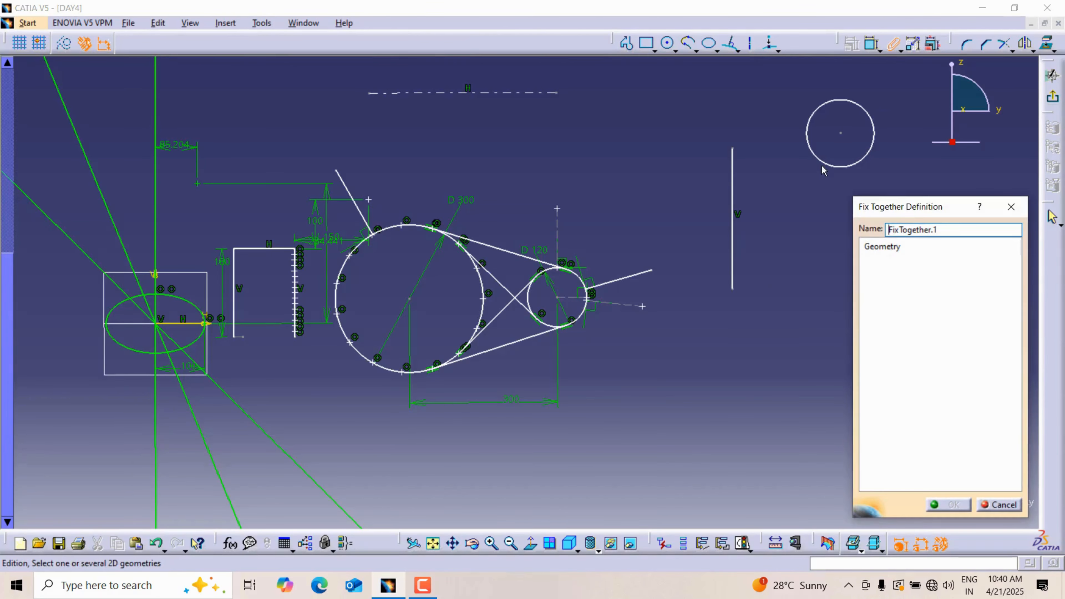
click(824, 165)
click(736, 191)
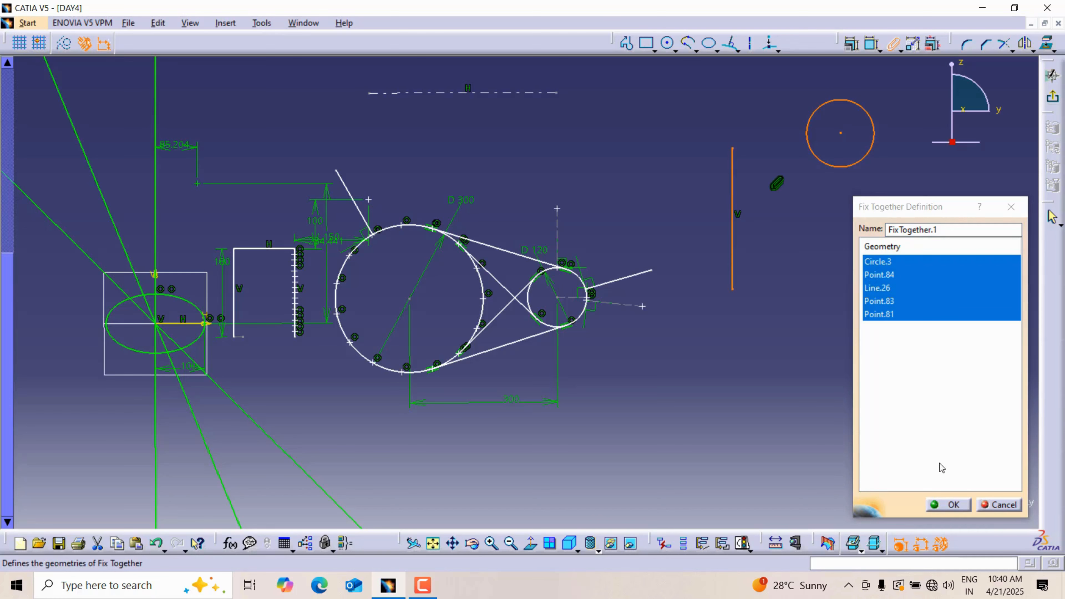
click(948, 503)
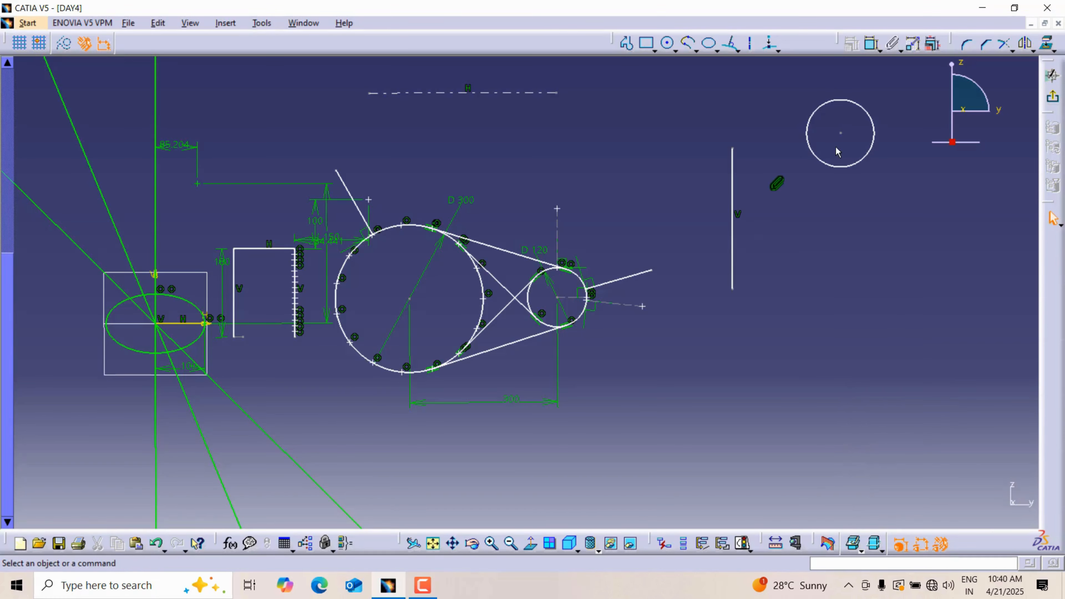
Step: Move the fixed-together circle and vertical line as a group, using the circle's centre and the line's upper end
drag(839, 135, 811, 144)
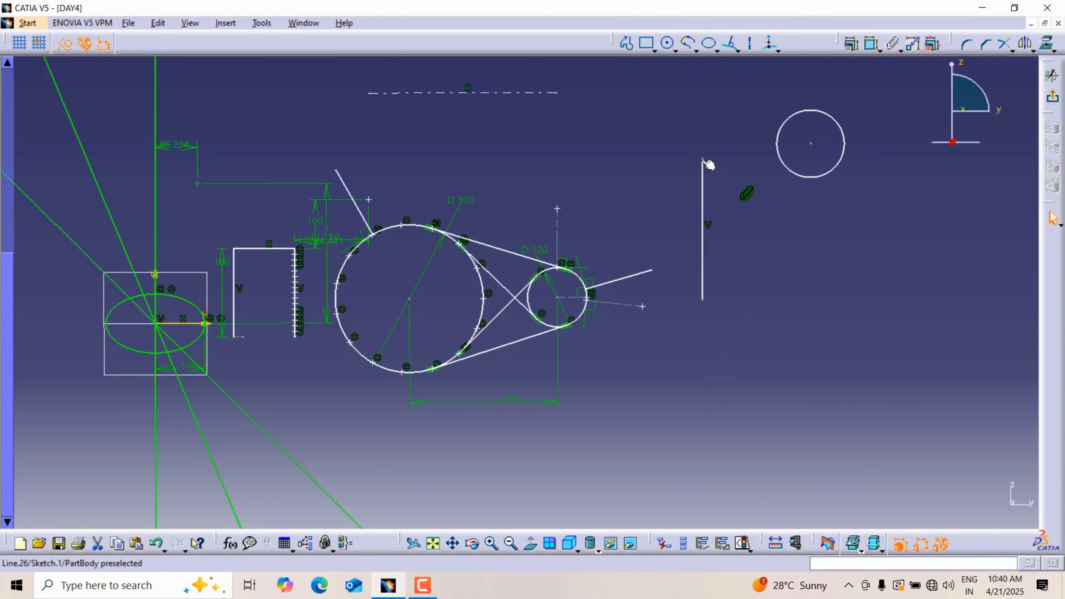
mouse_move(704, 161)
mouse_down()
mouse_move(730, 221)
mouse_move(801, 190)
mouse_move(672, 211)
mouse_move(743, 190)
mouse_move(721, 154)
mouse_up()
click(809, 226)
middle_drag(808, 226, 809, 201)
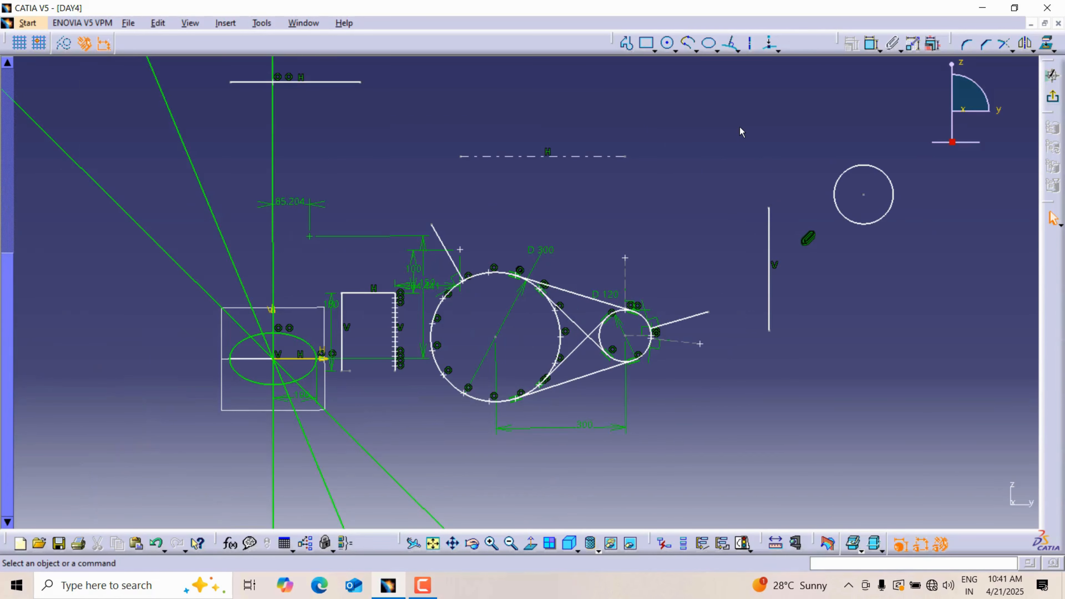
mouse_move(701, 107)
ctrl+middle_down()
mouse_move(703, 143)
mouse_move(732, 107)
ctrl+middle_up()
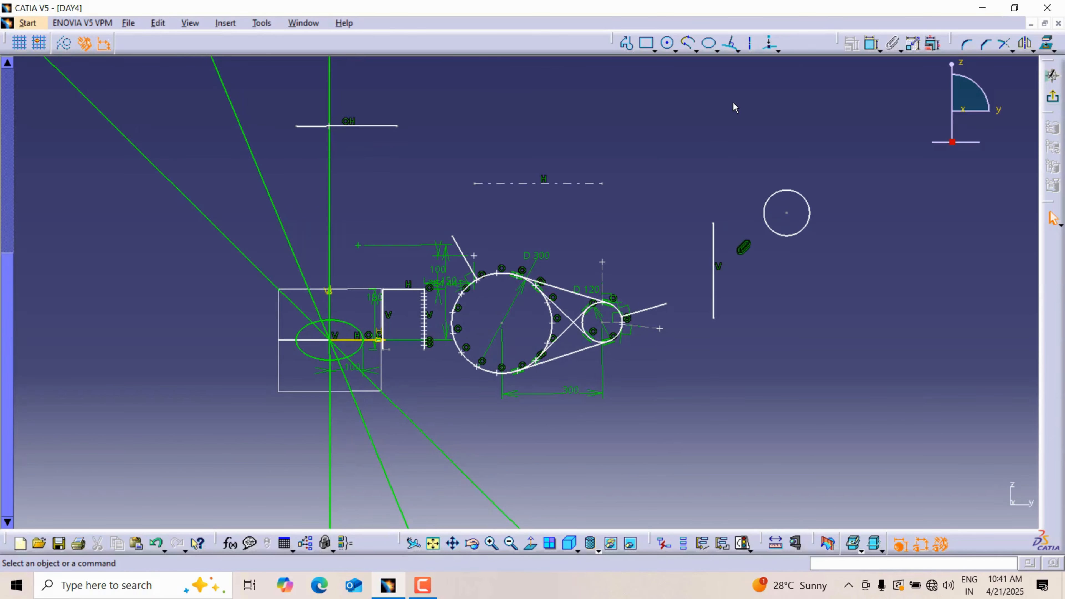